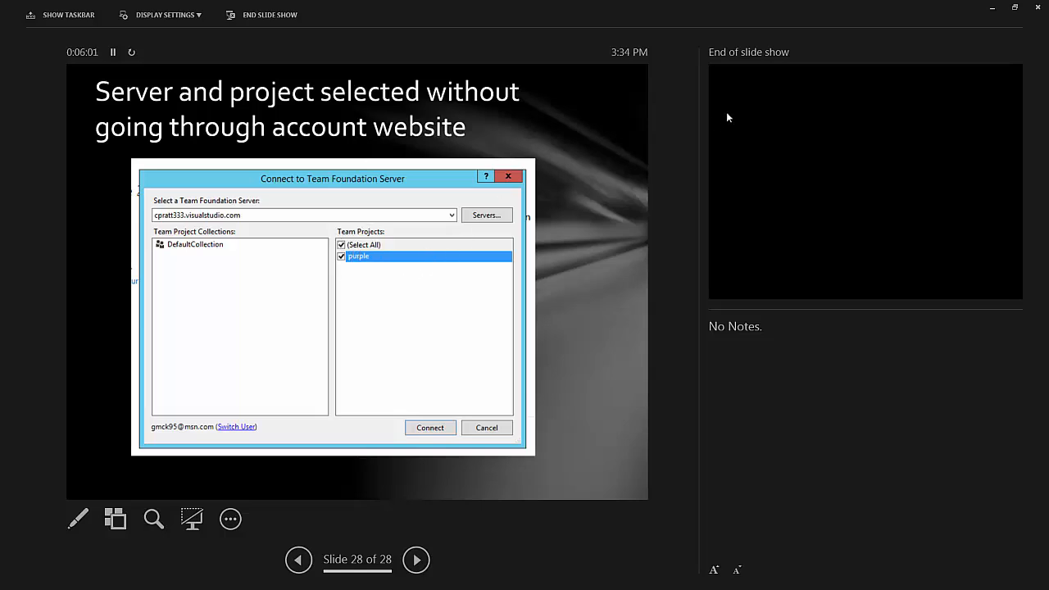
- End the PowerPoint slide show after the final slide, 28 of 28
{"action": "left_click", "coordinate": [1038, 7]}
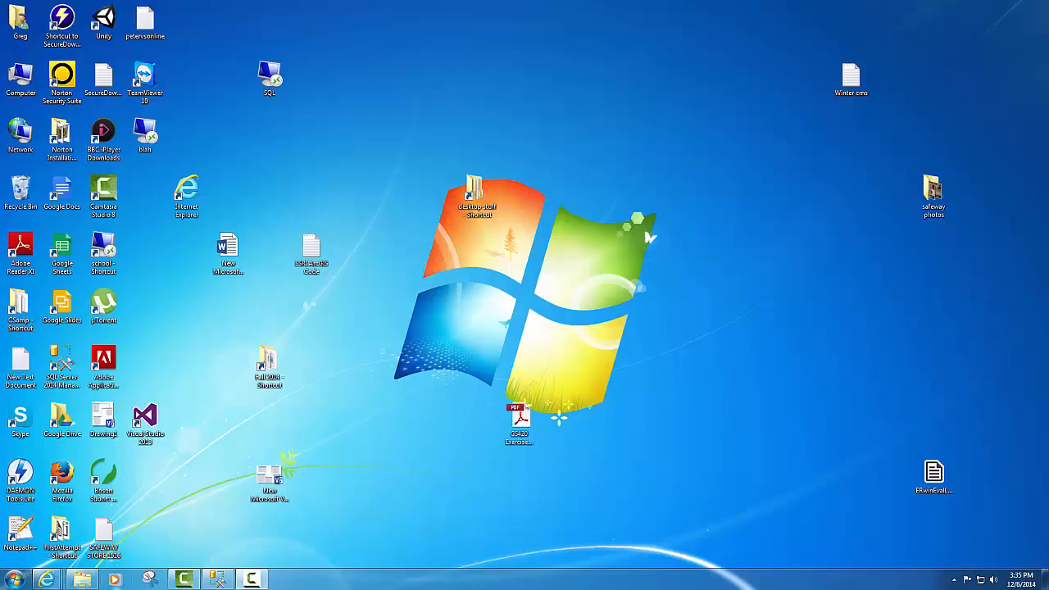
- Launch Visual Studio 2013 from its desktop icon after glancing through All Programs
{"action": "left_click", "coordinate": [187, 580]}
{"action": "left_click", "coordinate": [10, 577]}
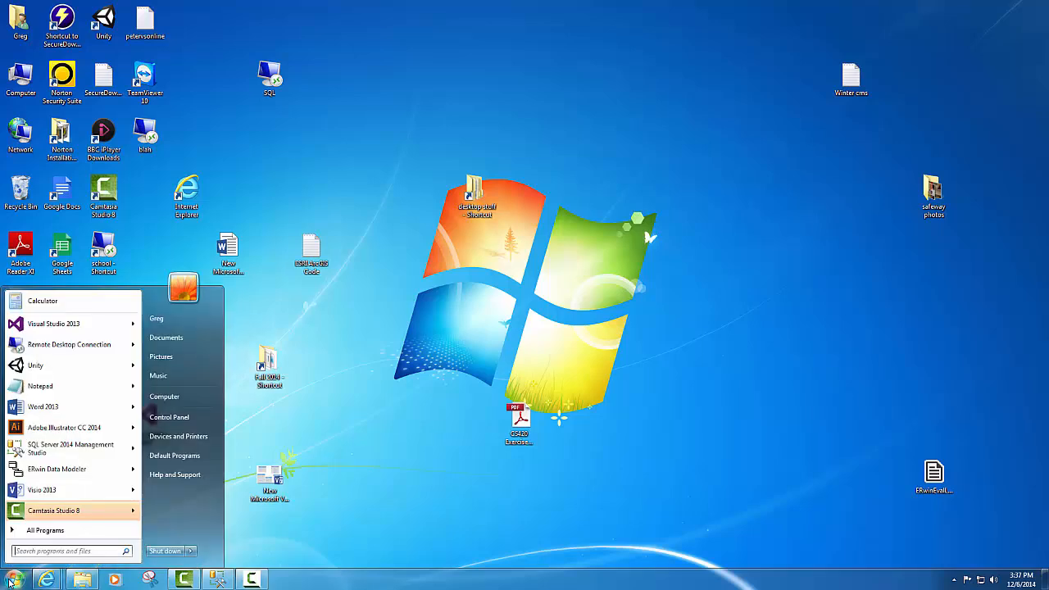
{"action": "left_click", "coordinate": [31, 531]}
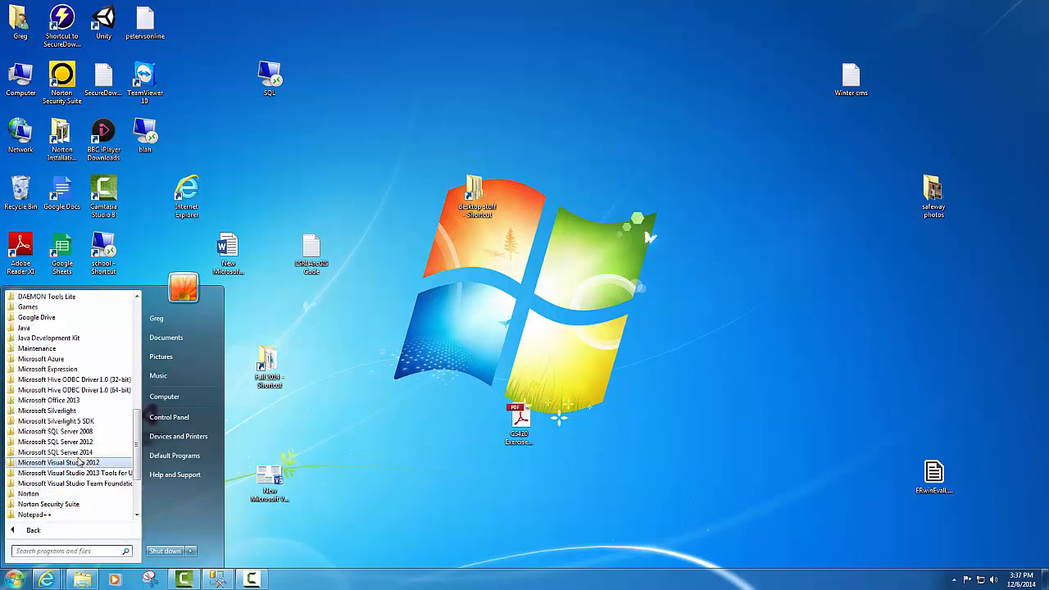
{"action": "left_click", "coordinate": [301, 372]}
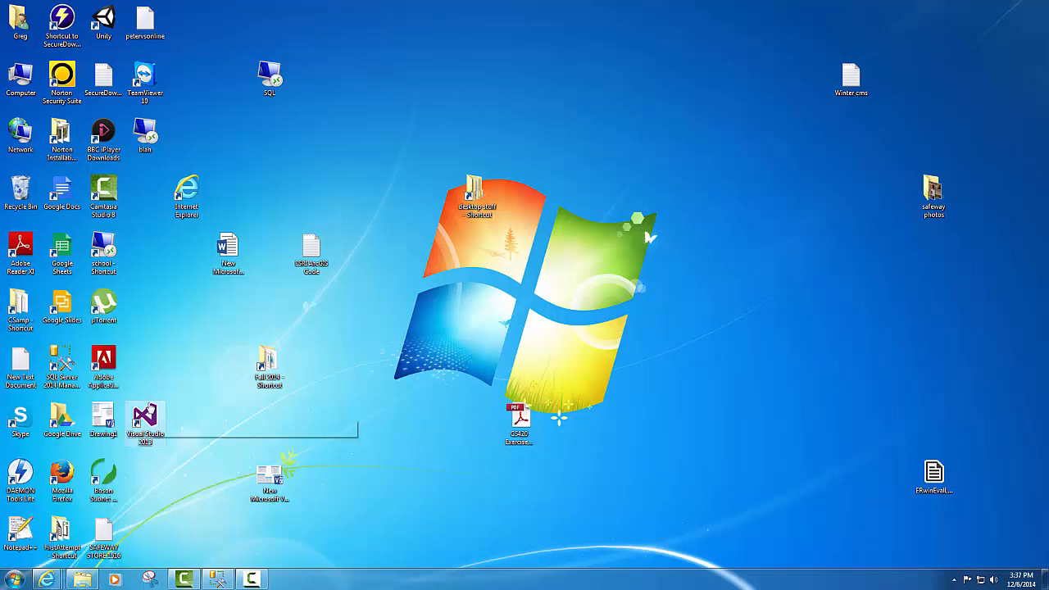
{"action": "double_click", "coordinate": [145, 419]}
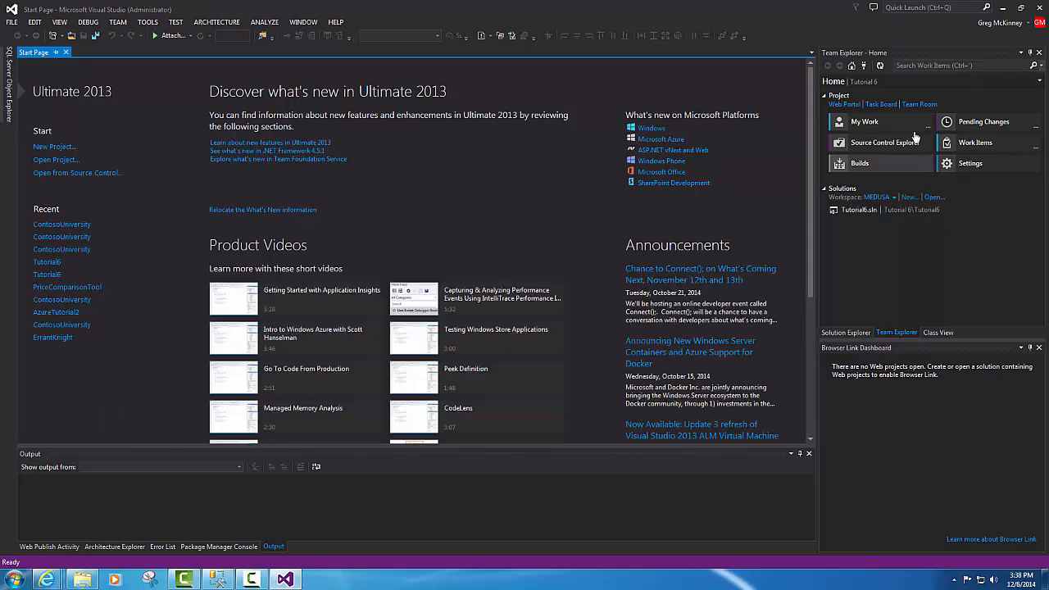
- Sign out of the Microsoft account in Account settings and close the dialog
{"action": "left_click", "coordinate": [1008, 25]}
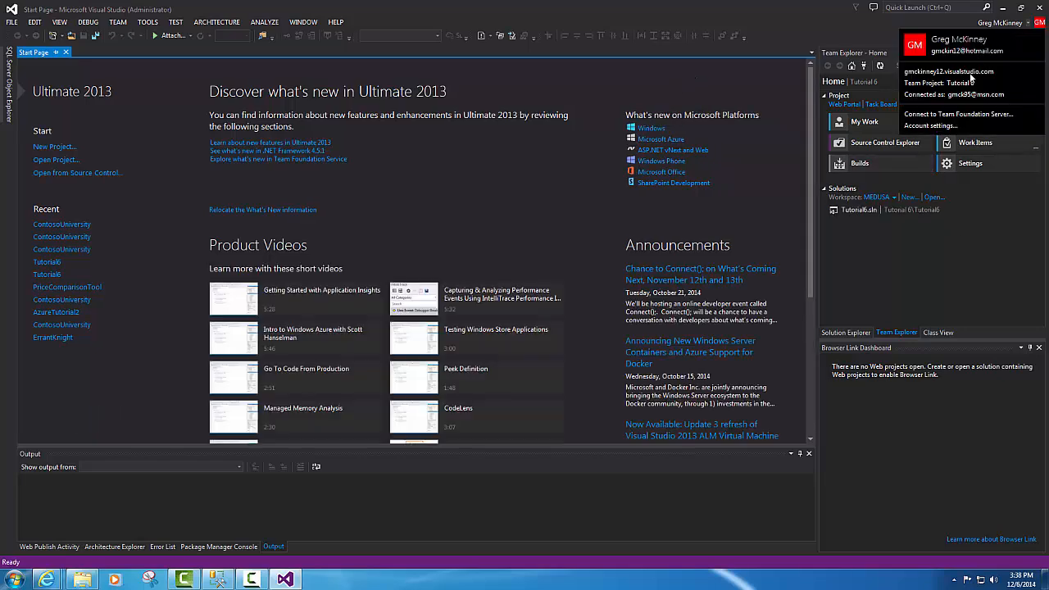
{"action": "left_click", "coordinate": [931, 126]}
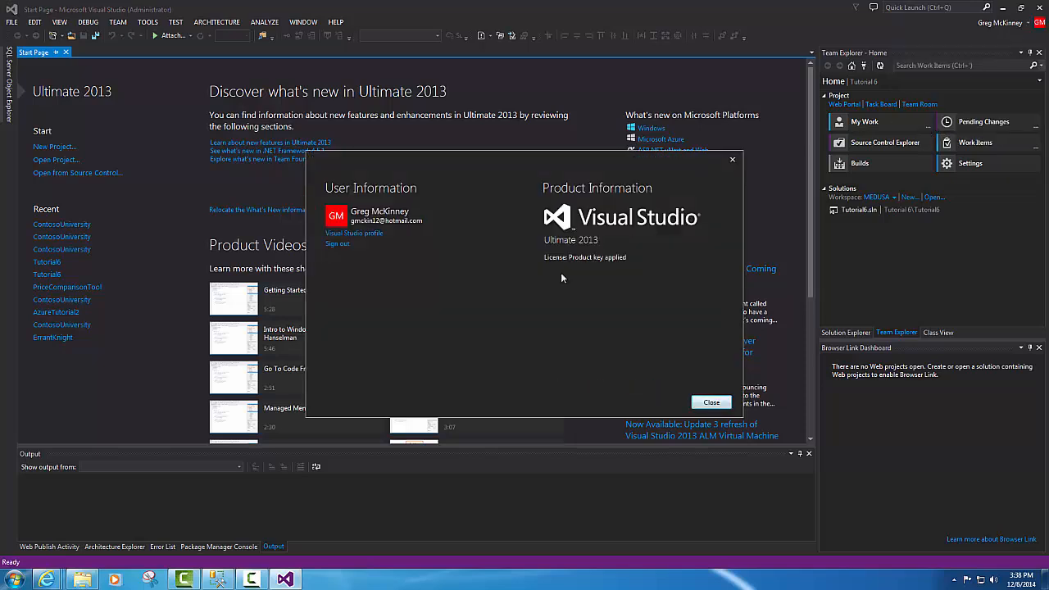
{"action": "left_click", "coordinate": [334, 245]}
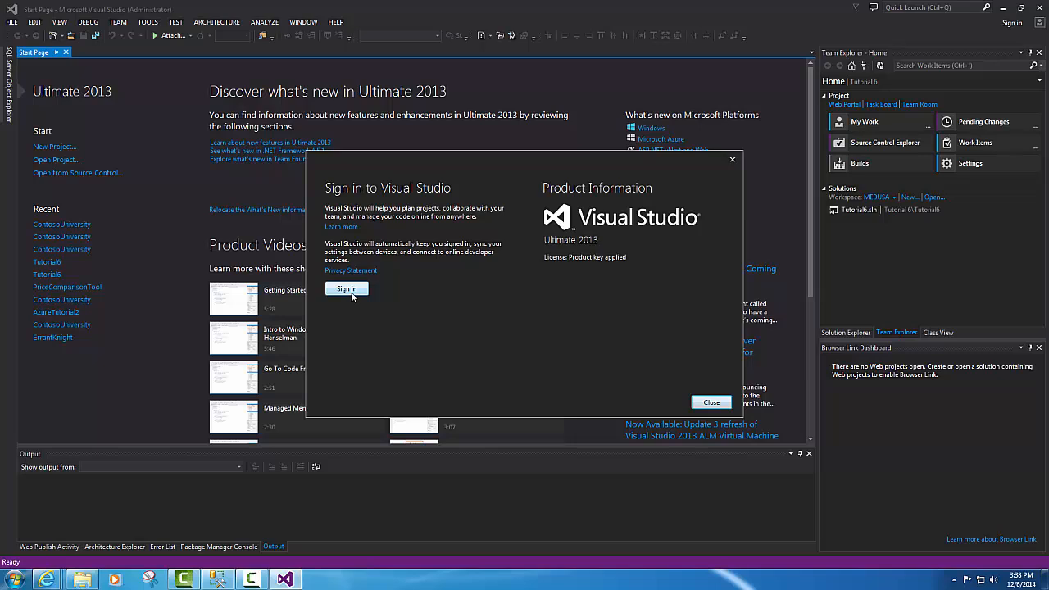
{"action": "left_click", "coordinate": [710, 403]}
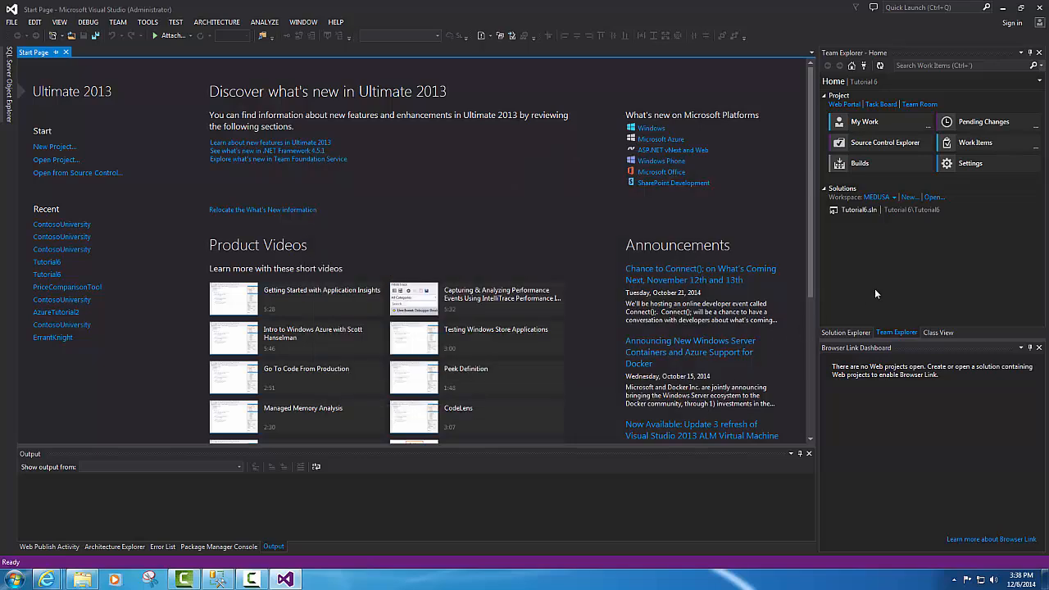
- Use TEAM > Connect to Team Foundation Server and browse the listed team projects
{"action": "left_click", "coordinate": [118, 22]}
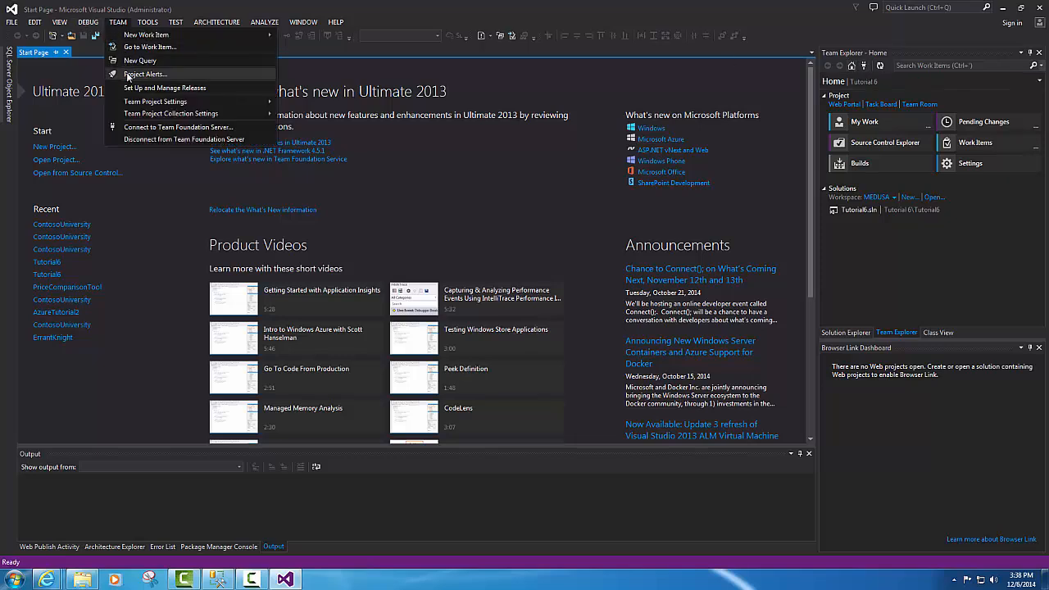
{"action": "left_click", "coordinate": [149, 22]}
{"action": "mouse_move", "coordinate": [118, 23]}
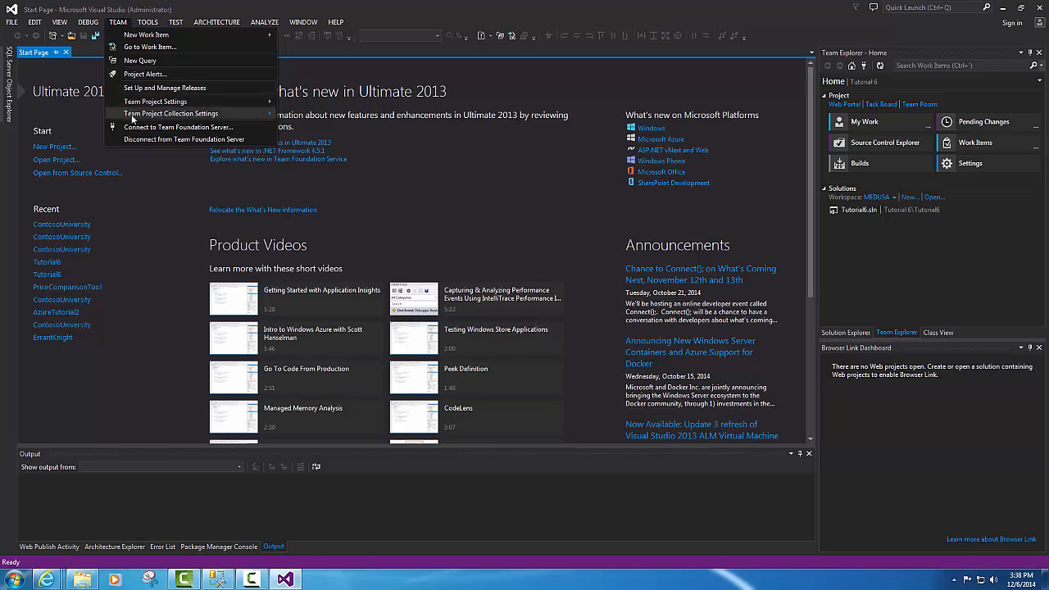
{"action": "mouse_move", "coordinate": [132, 118]}
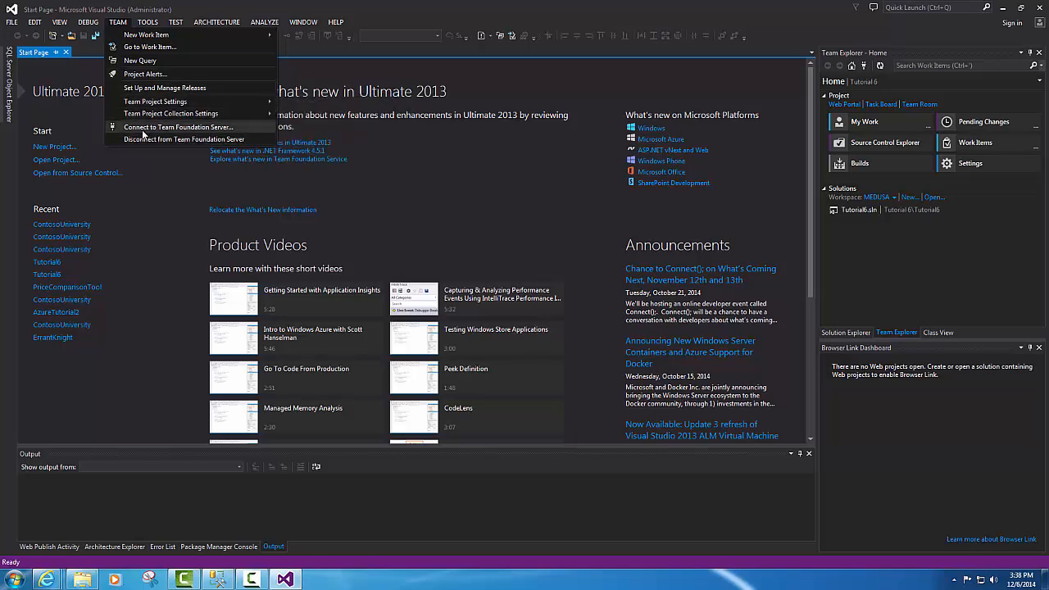
{"action": "left_click", "coordinate": [144, 128]}
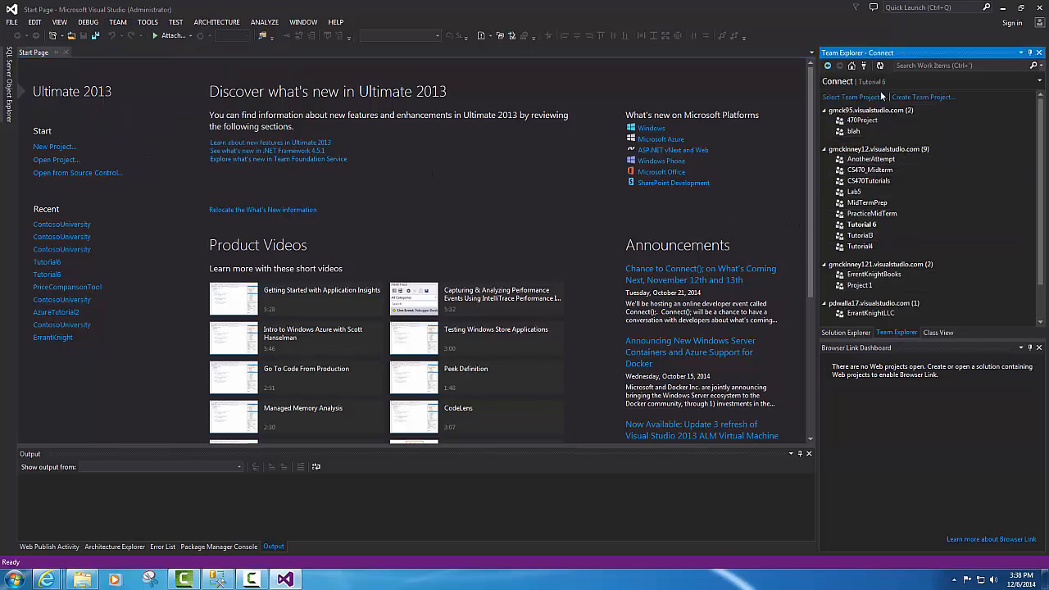
{"action": "scroll", "coordinate": [903, 238], "scroll_direction": "down", "scroll_amount": 2}
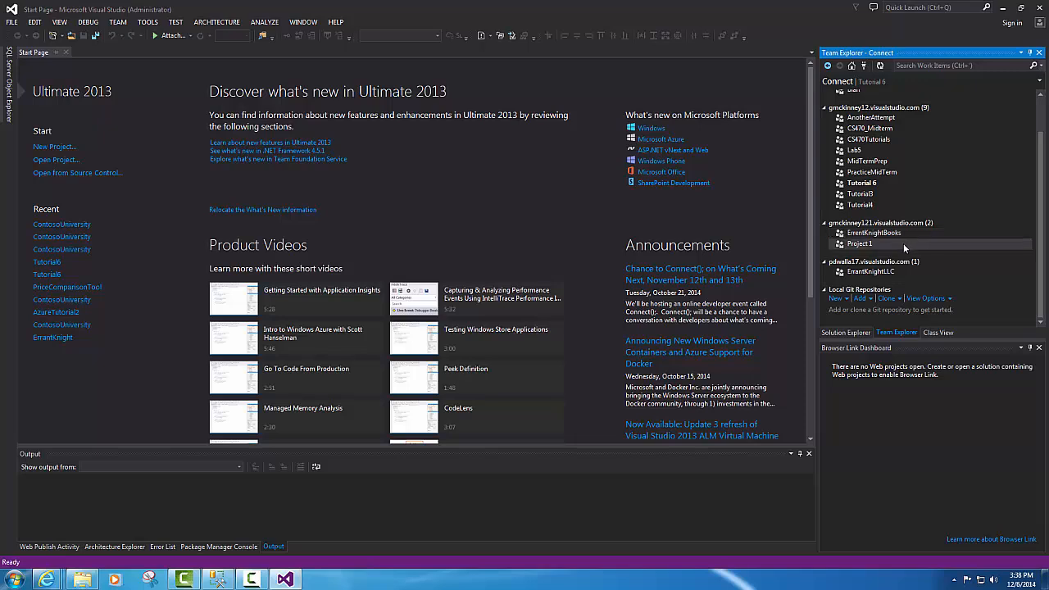
{"action": "scroll", "coordinate": [934, 230], "scroll_direction": "up", "scroll_amount": 2}
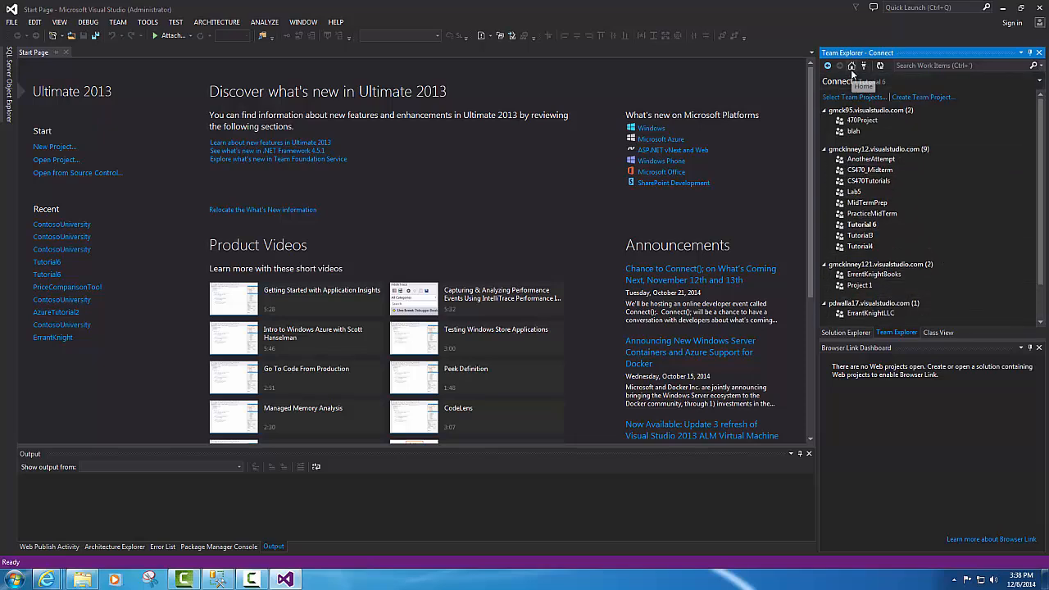
- Sign in to Visual Studio with the third saved account and its password
{"action": "left_click", "coordinate": [1013, 23]}
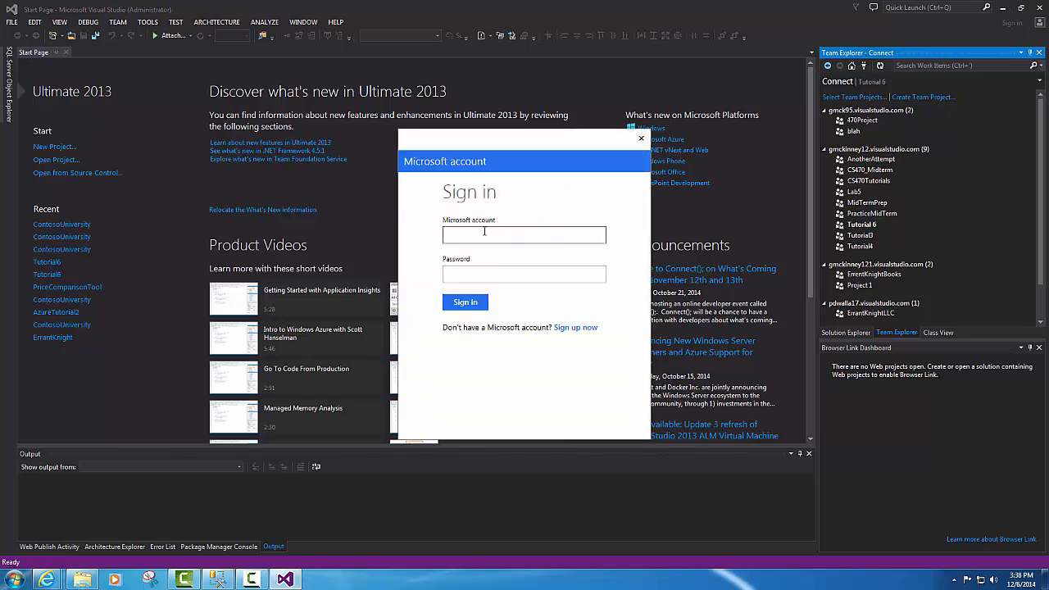
{"action": "left_click", "coordinate": [483, 232]}
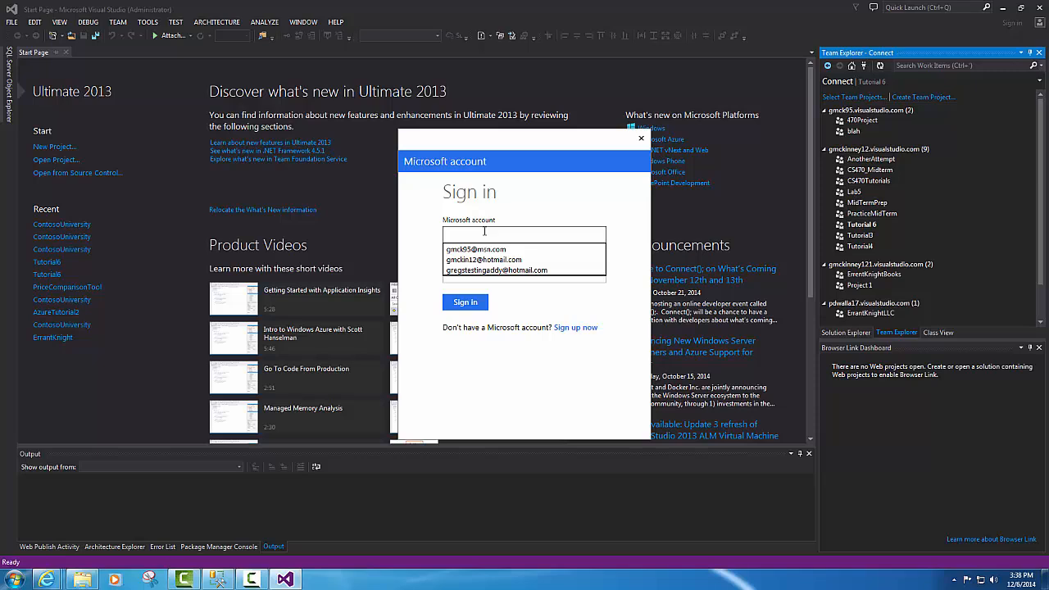
{"action": "key", "text": "Down"}
{"action": "key", "text": "Down"}
{"action": "key", "text": "Down"}
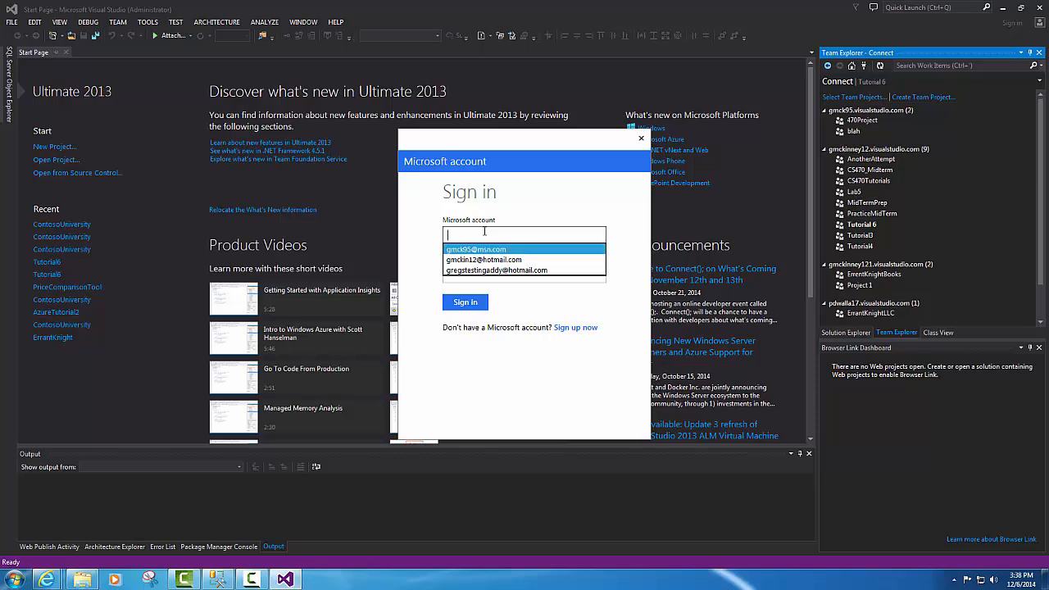
{"action": "key", "text": "Return"}
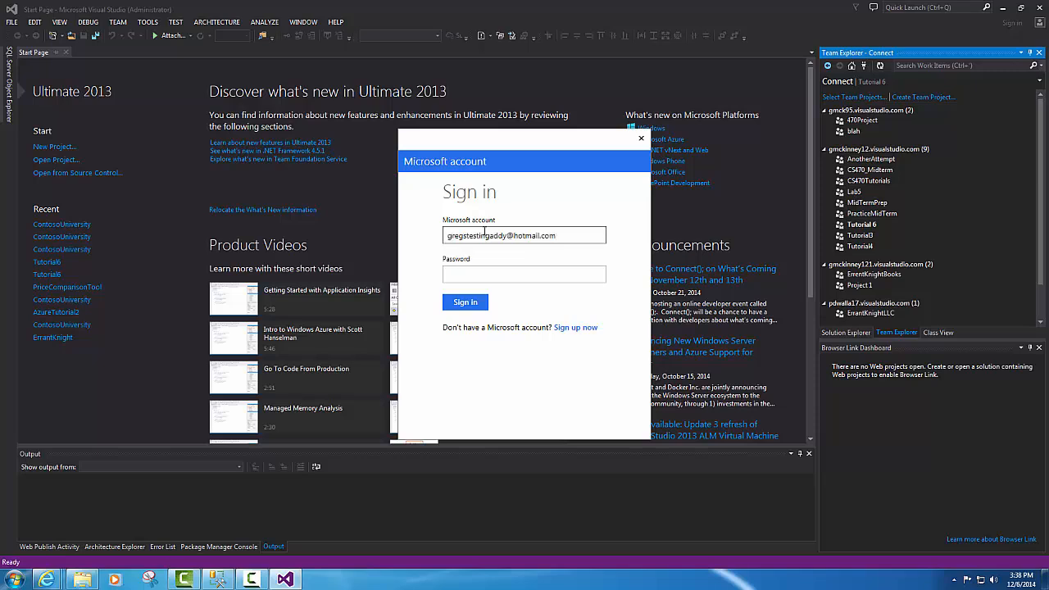
{"action": "key", "text": "Tab"}
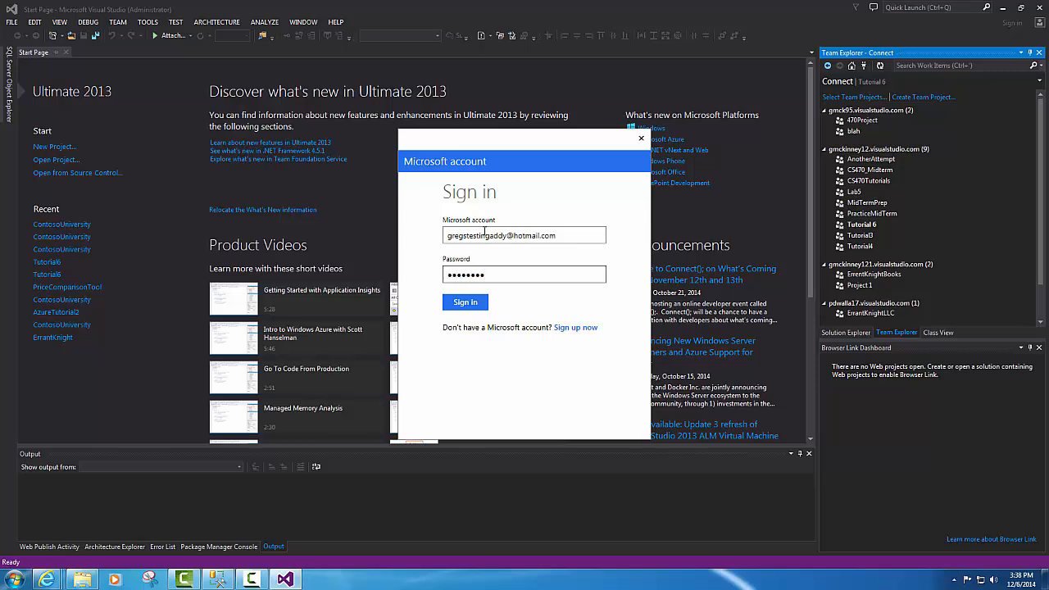
{"action": "key", "text": "Return"}
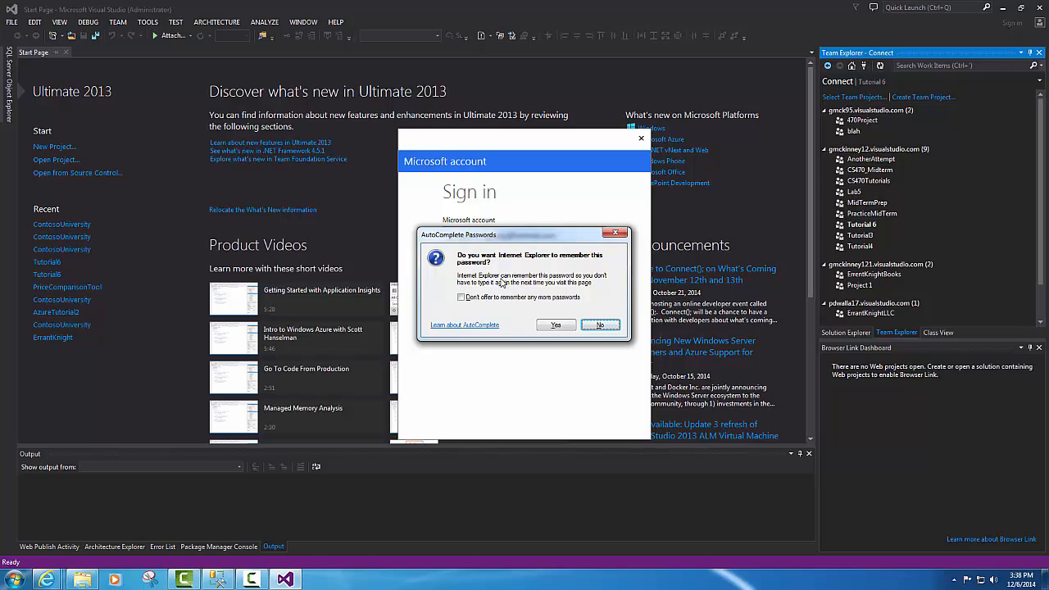
{"action": "left_click", "coordinate": [556, 325]}
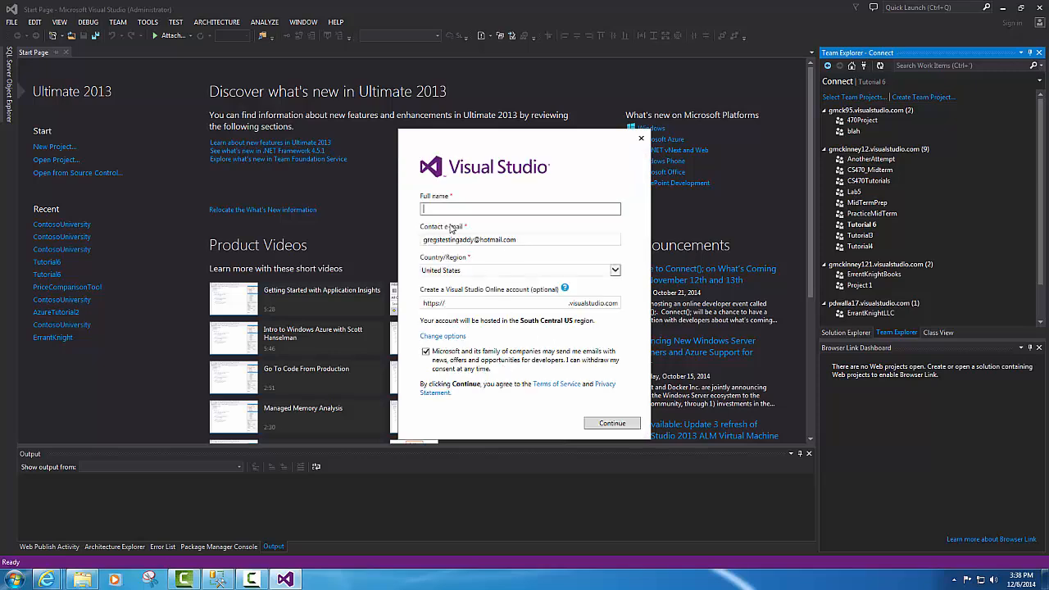
- Enter the full name and the tfsdemoaccount Visual Studio Online URL, then continue
{"action": "left_click", "coordinate": [450, 210]}
{"action": "left_click", "coordinate": [464, 302]}
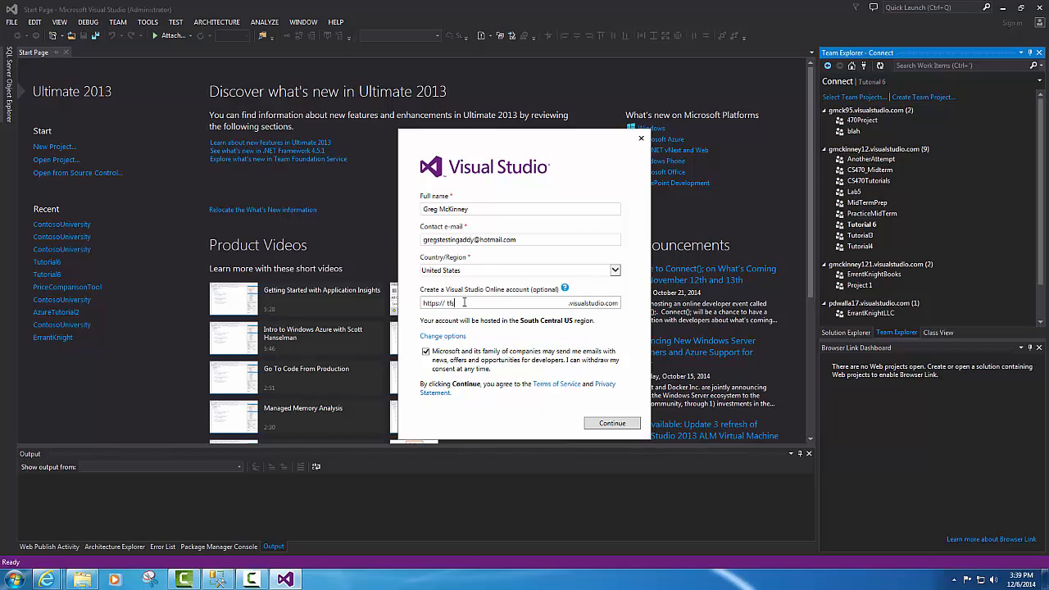
{"action": "type", "text": "emoaccount"}
{"action": "left_click", "coordinate": [609, 423]}
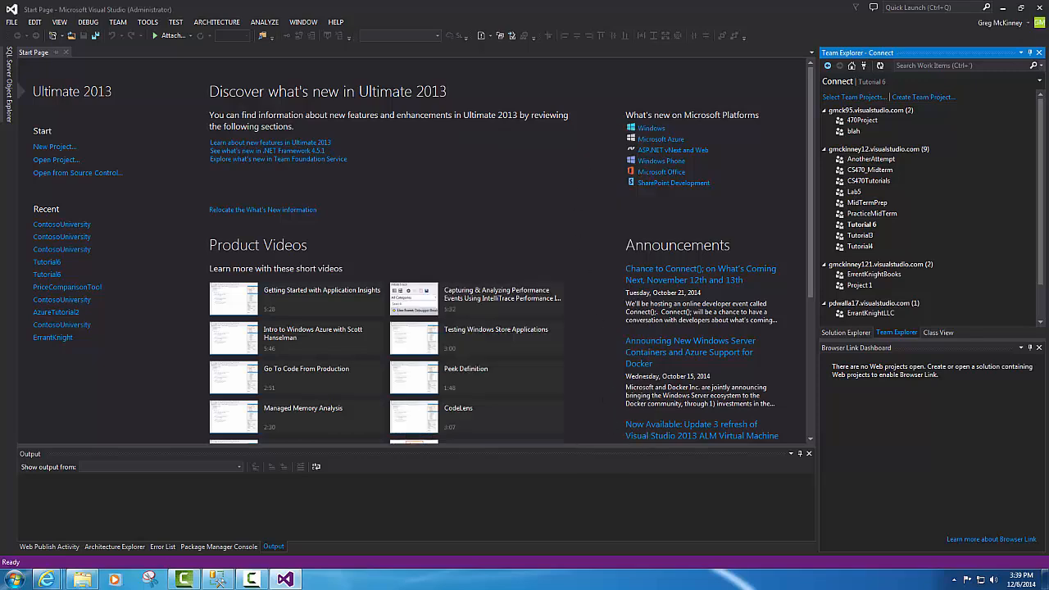
- From Account settings, bring up the Visual Studio profile page listing tfsdemoaccount.visualstudio.com
{"action": "left_click", "coordinate": [988, 26]}
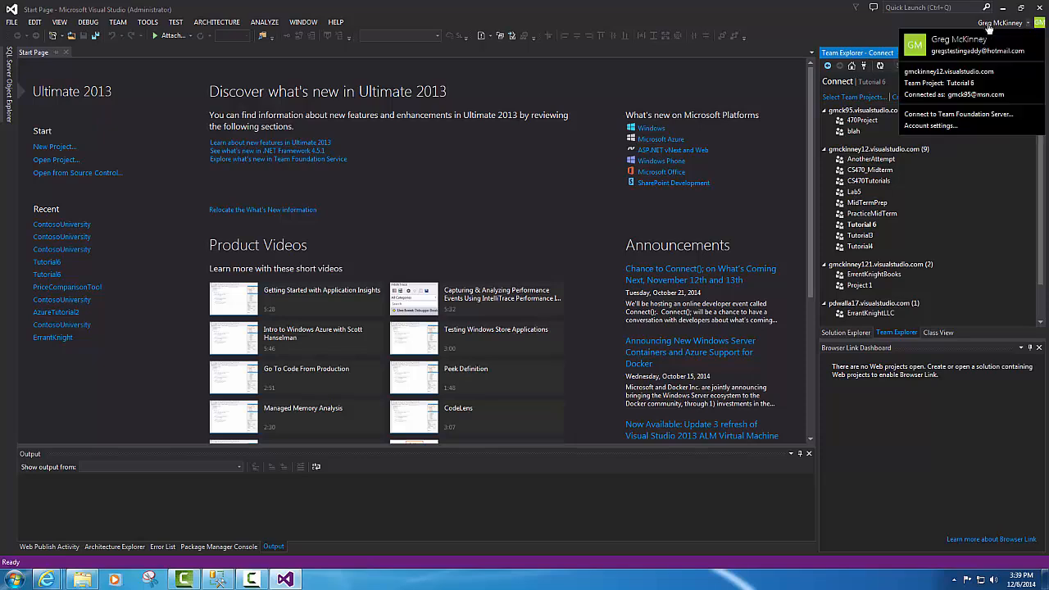
{"action": "left_click", "coordinate": [934, 128]}
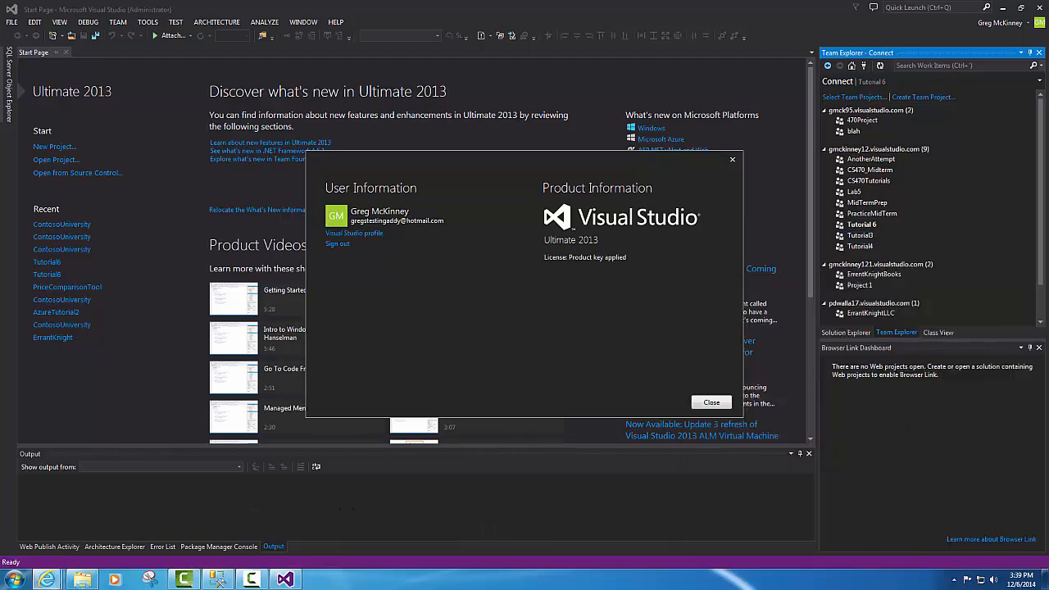
{"action": "left_click_drag", "start_coordinate": [1048, 27], "coordinate": [538, 21]}
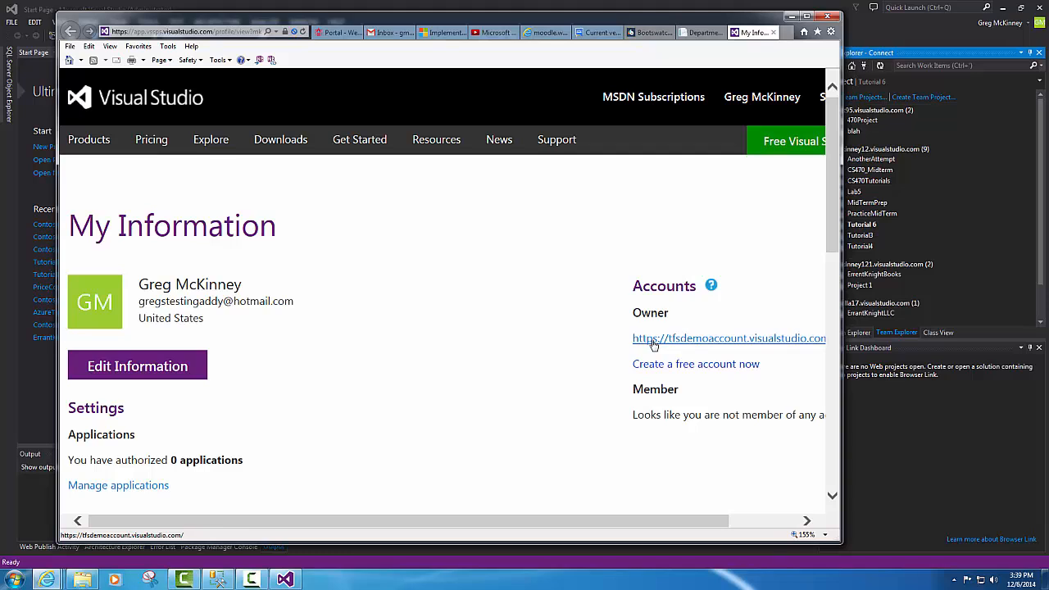
- Create team project 'demo' using the MSF for Agile Software Development 2013.3 template
{"action": "left_click", "coordinate": [653, 343]}
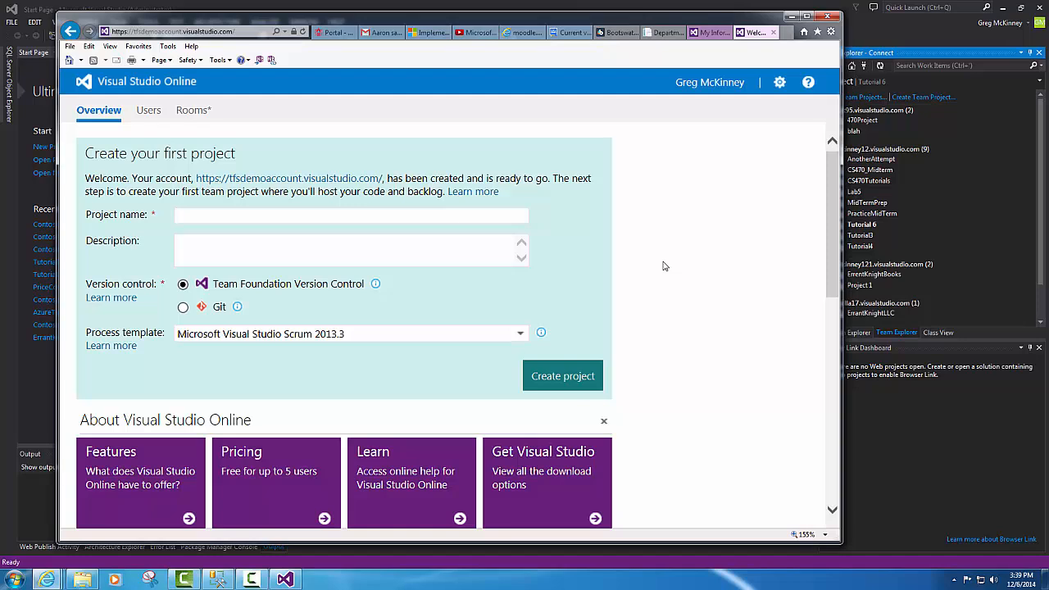
{"action": "type", "text": "demo"}
{"action": "left_click", "coordinate": [485, 336]}
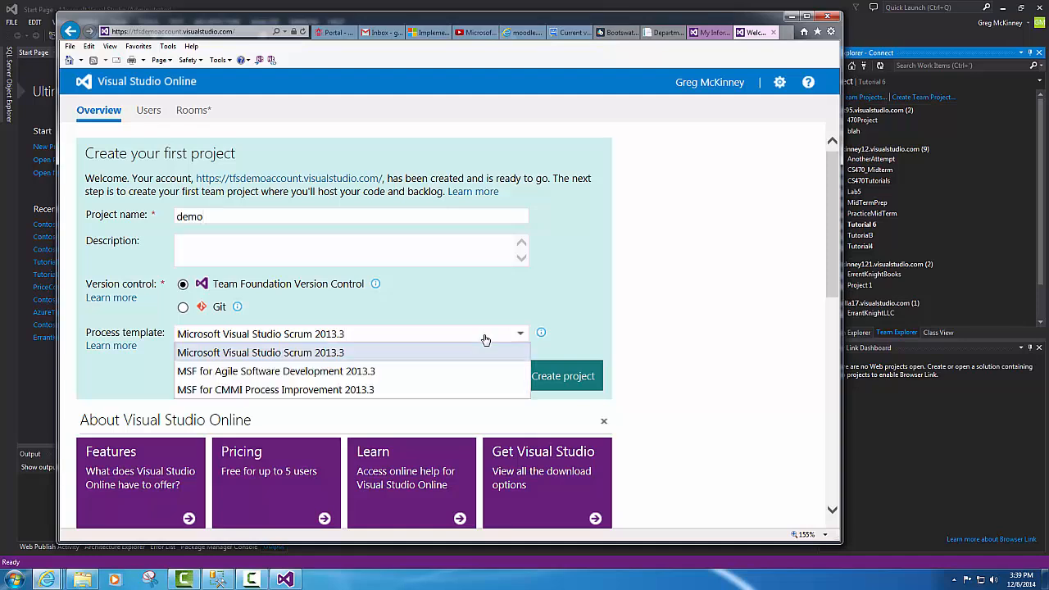
{"action": "left_click", "coordinate": [355, 373]}
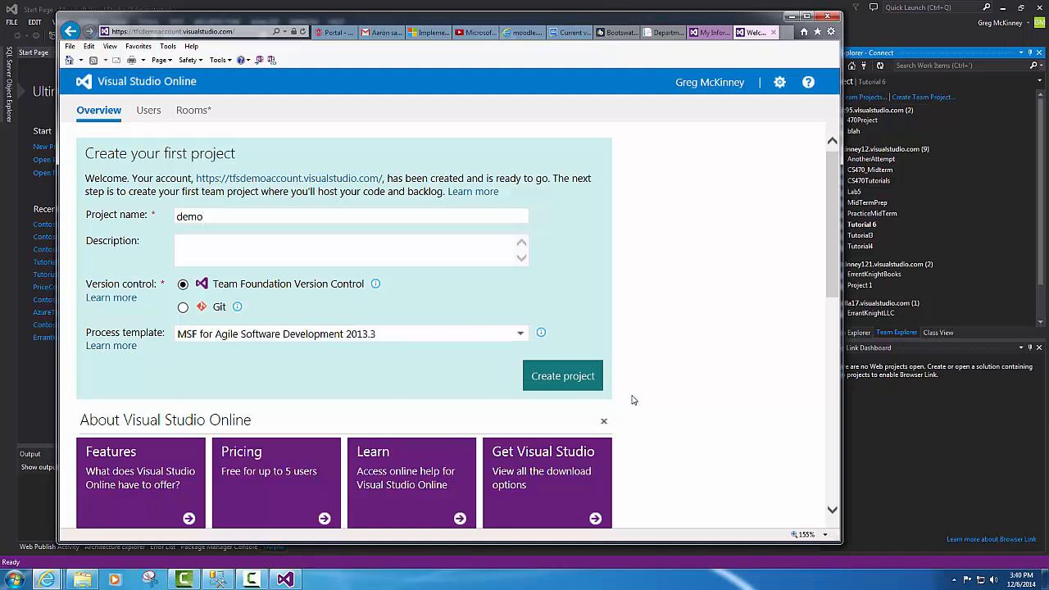
{"action": "left_click", "coordinate": [571, 381]}
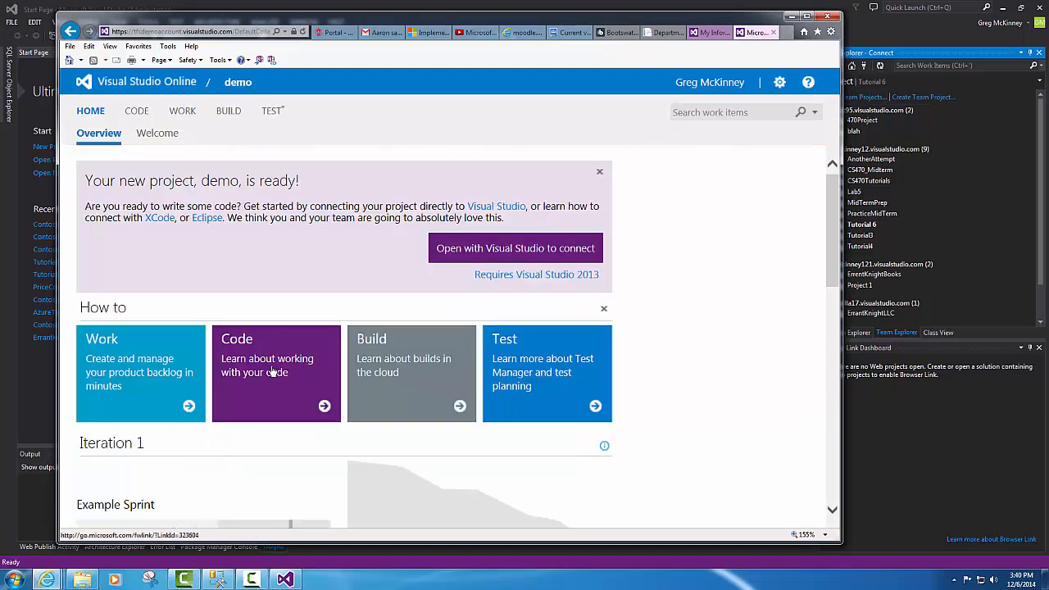
{"action": "scroll", "coordinate": [250, 486], "scroll_direction": "down", "scroll_amount": 1}
{"action": "scroll", "coordinate": [316, 424], "scroll_direction": "down", "scroll_amount": 2}
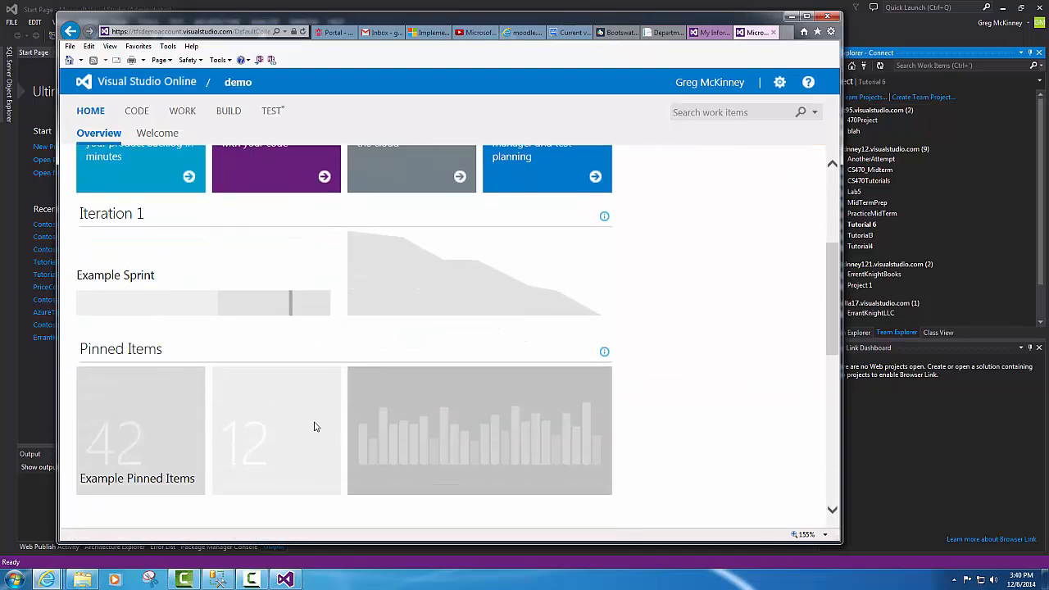
{"action": "scroll", "coordinate": [315, 427], "scroll_direction": "up", "scroll_amount": 3}
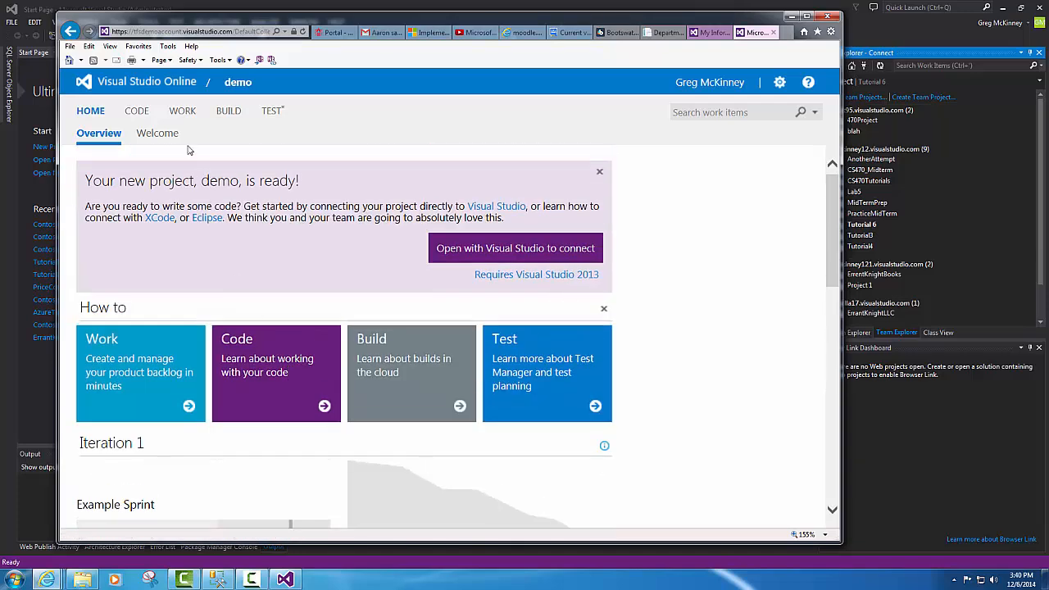
- Check the account's Users page, reopen the demo project, and widen the window to show Members
{"action": "left_click", "coordinate": [121, 85]}
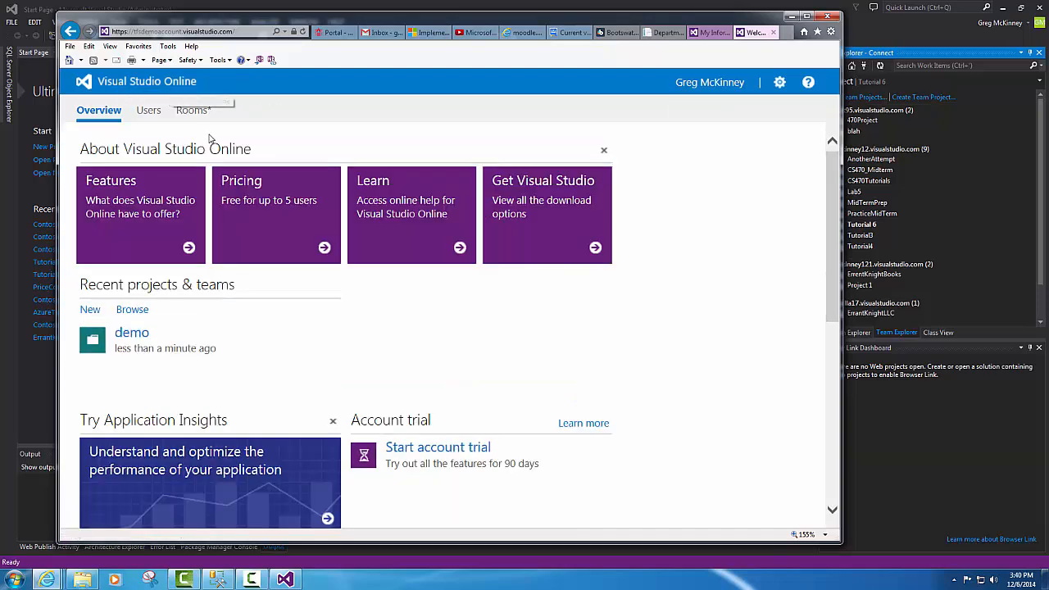
{"action": "left_click", "coordinate": [146, 114]}
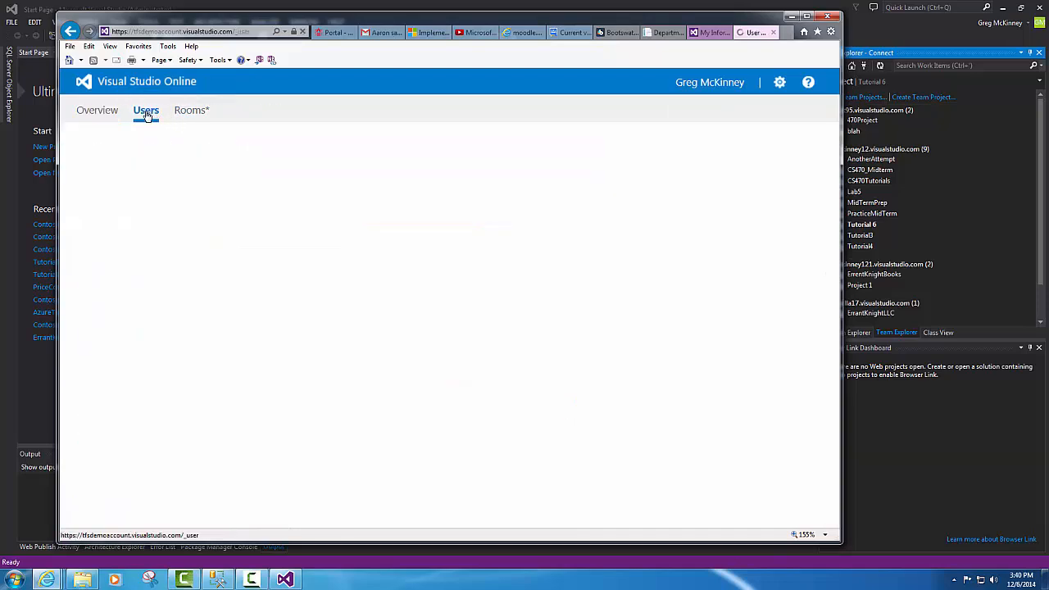
{"action": "left_click", "coordinate": [70, 31]}
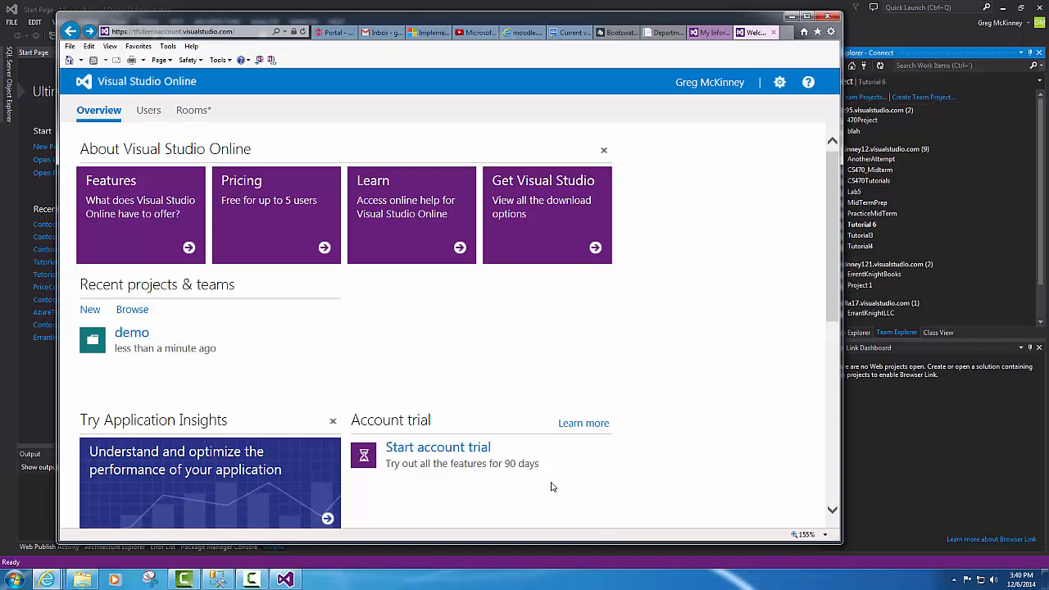
{"action": "left_click", "coordinate": [131, 335]}
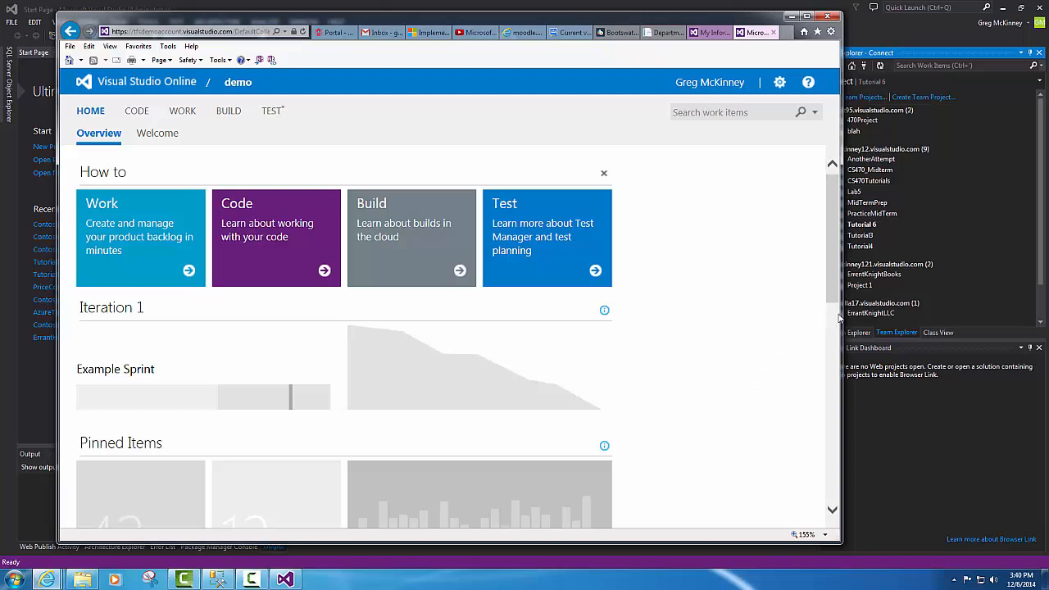
{"action": "left_click_drag", "start_coordinate": [841, 314], "coordinate": [1020, 315]}
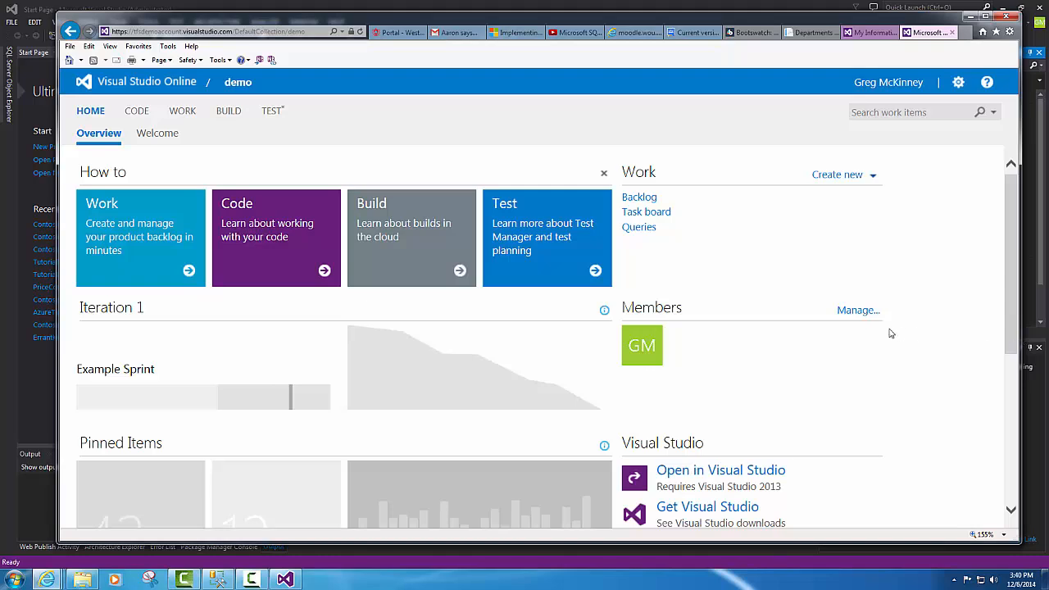
- In the demo team's member management, add the colleague's e-mail and try a second address
{"action": "left_click", "coordinate": [859, 311]}
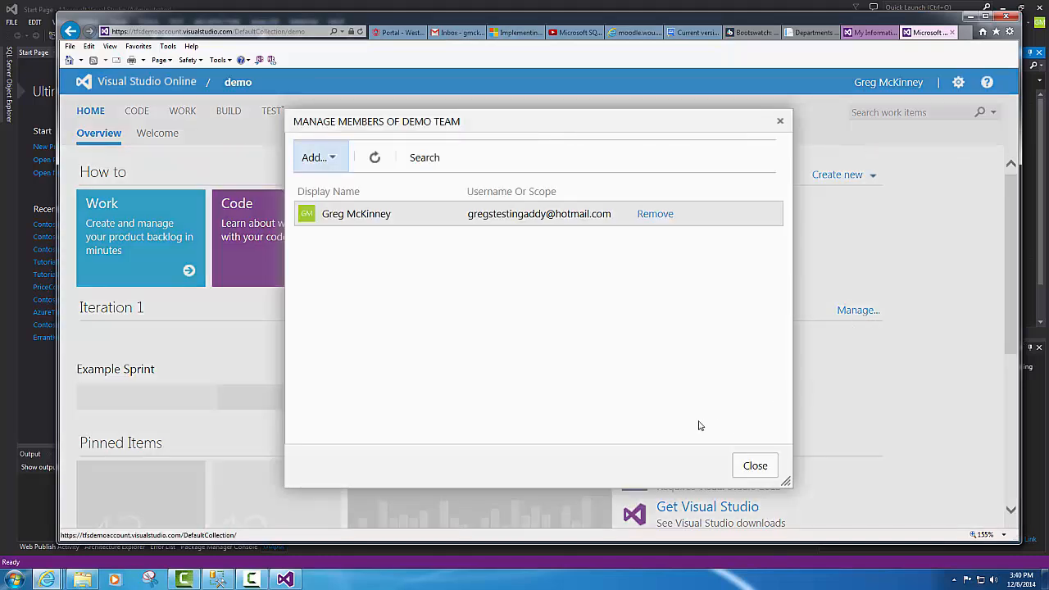
{"action": "left_click", "coordinate": [328, 162]}
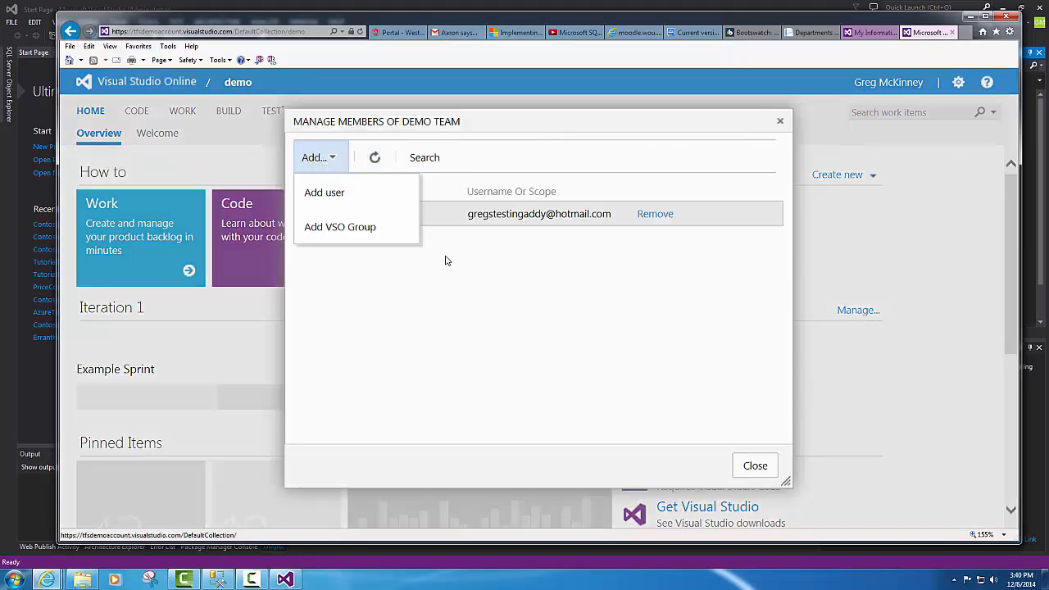
{"action": "left_click", "coordinate": [336, 195]}
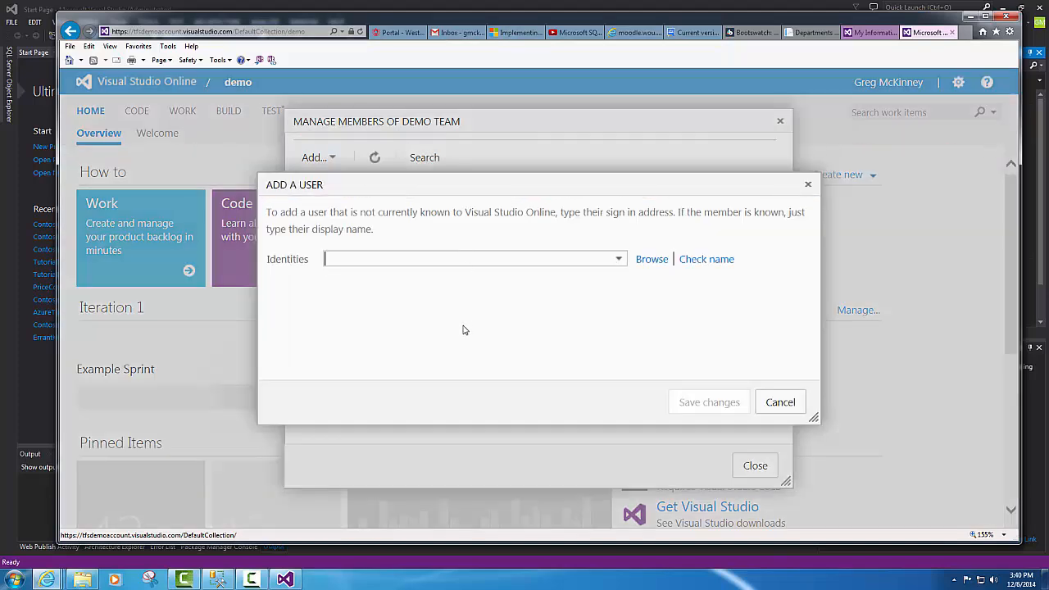
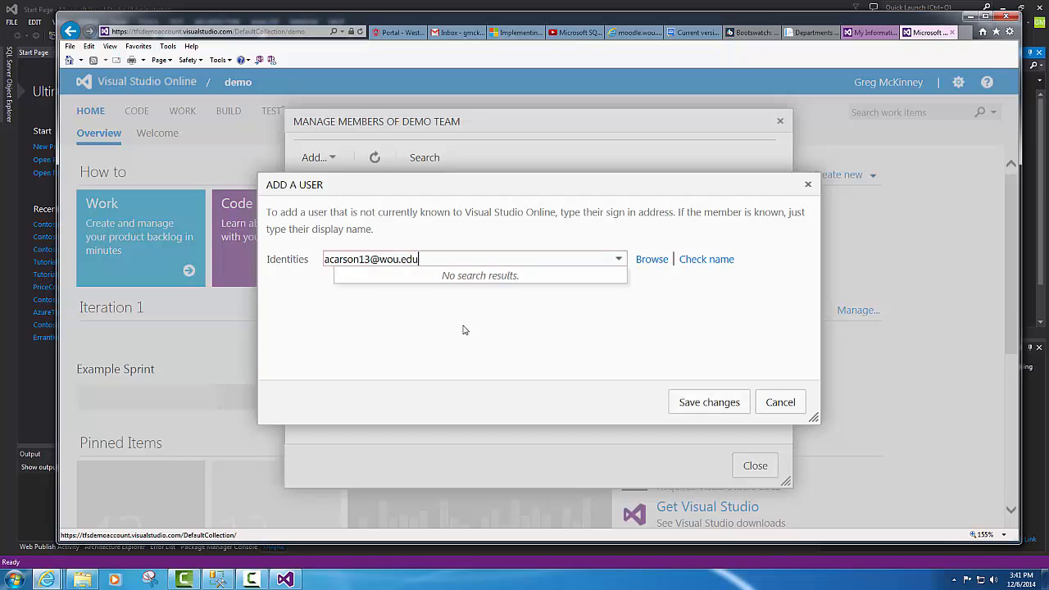
{"action": "key", "text": "Return"}
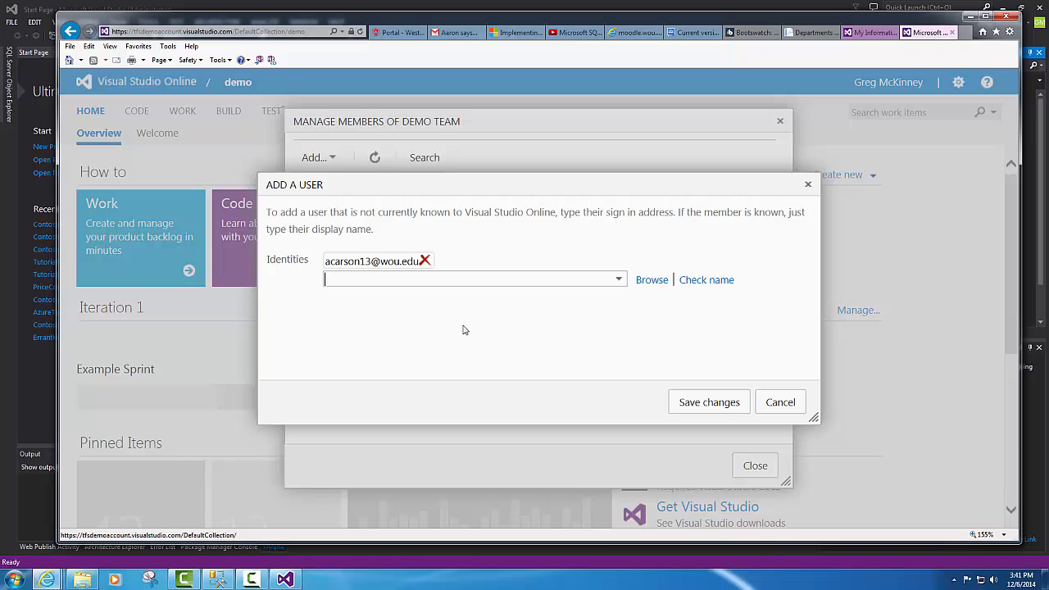
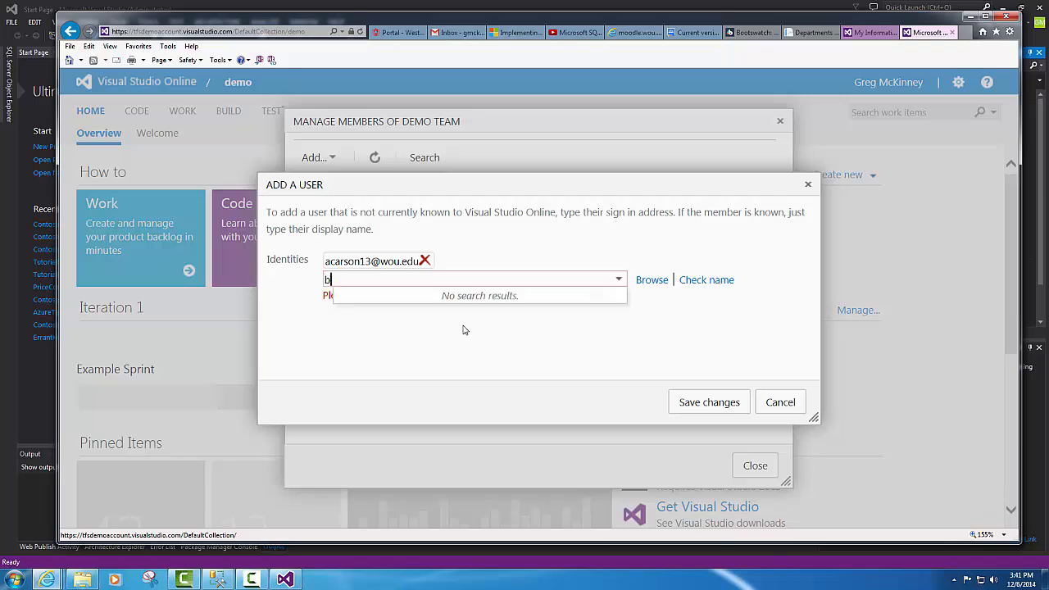
{"action": "key", "text": "Return"}
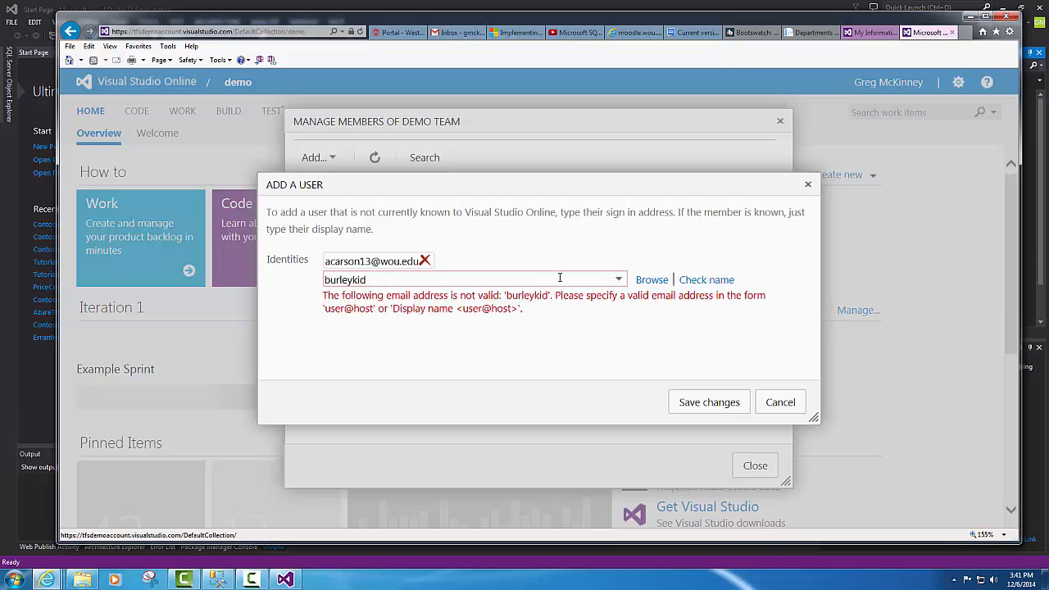
{"action": "left_click", "coordinate": [711, 282]}
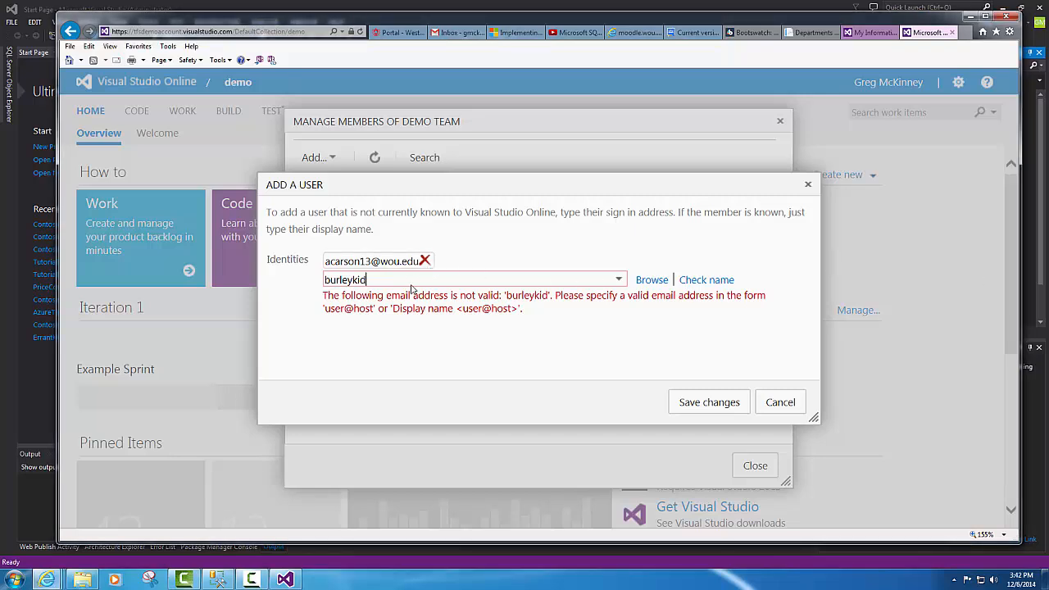
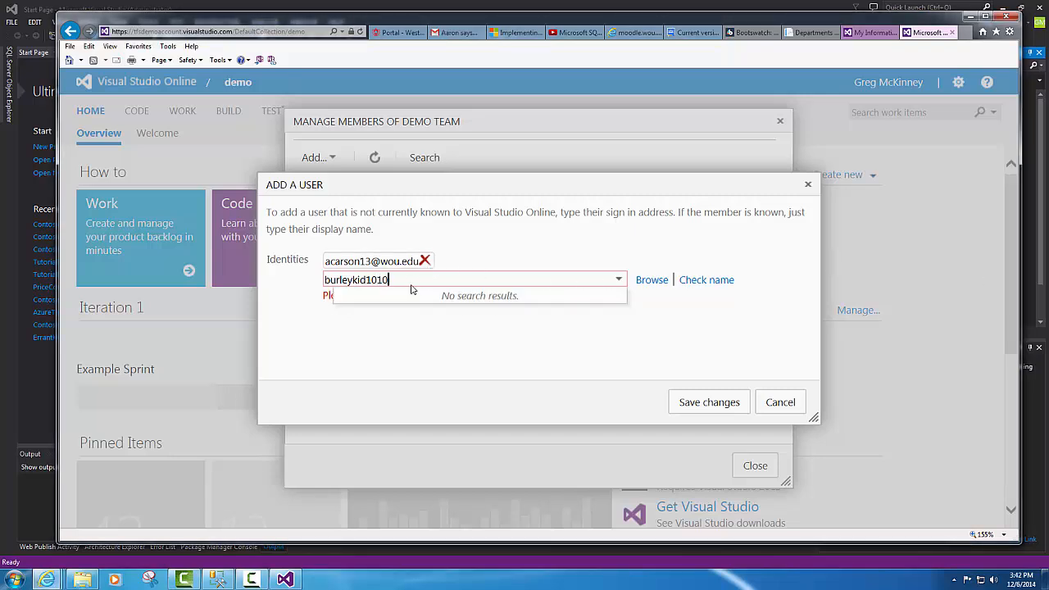
{"action": "key", "text": "Return"}
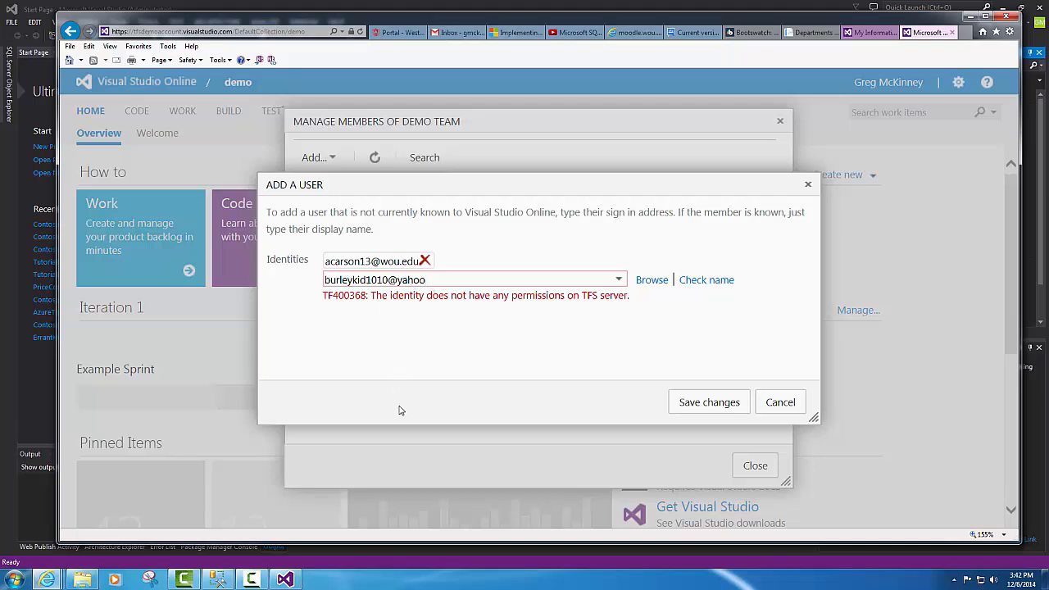
{"action": "key", "text": "BackSpace"}
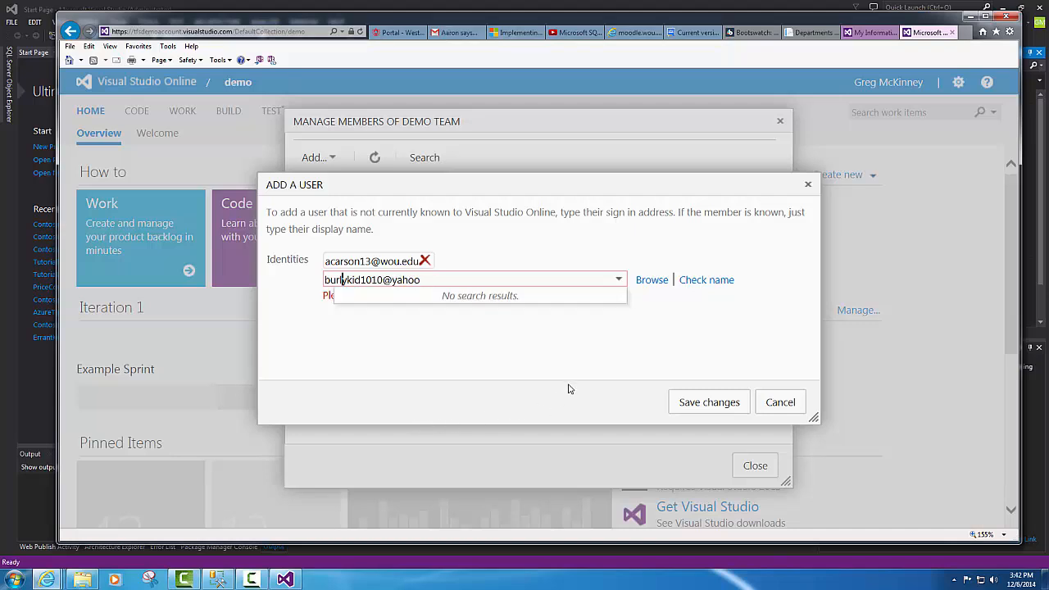
{"action": "left_click", "coordinate": [700, 282]}
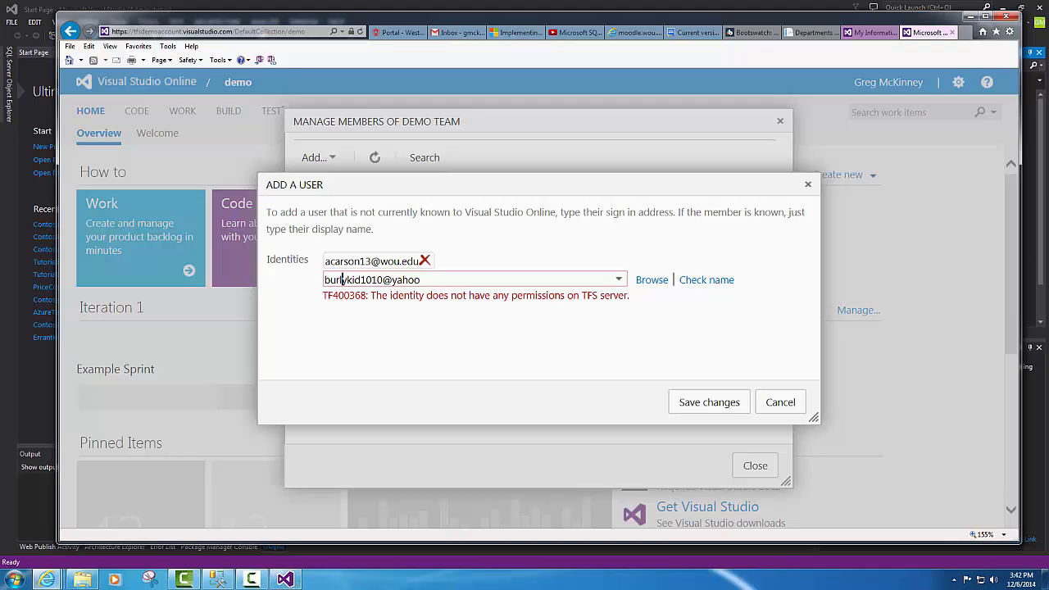
- Delete the invalid second entry, save the new member, and close the browser
{"action": "left_click_drag", "start_coordinate": [447, 279], "coordinate": [132, 268]}
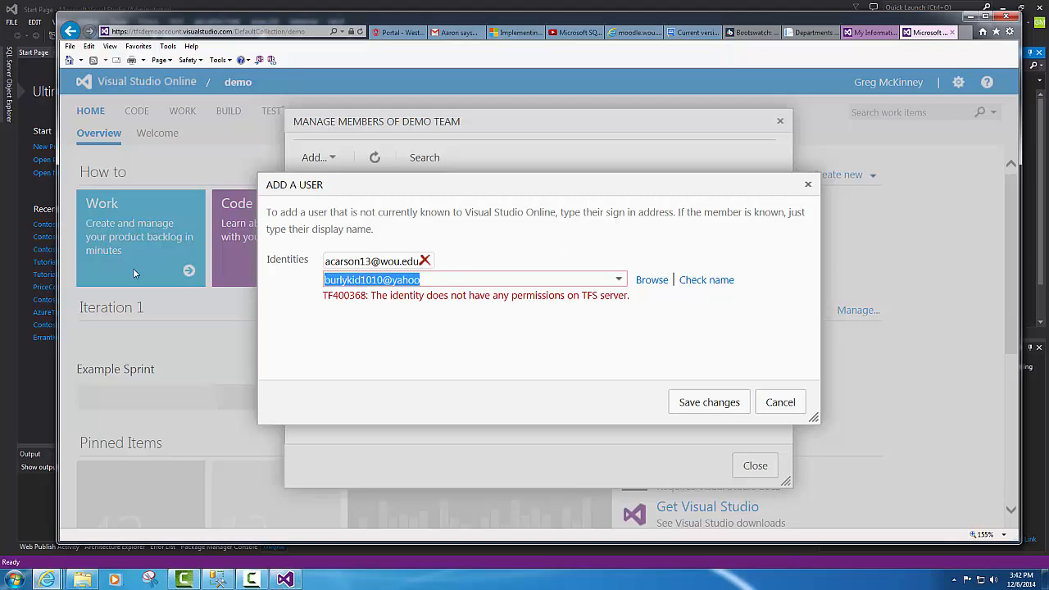
{"action": "key", "text": "BackSpace"}
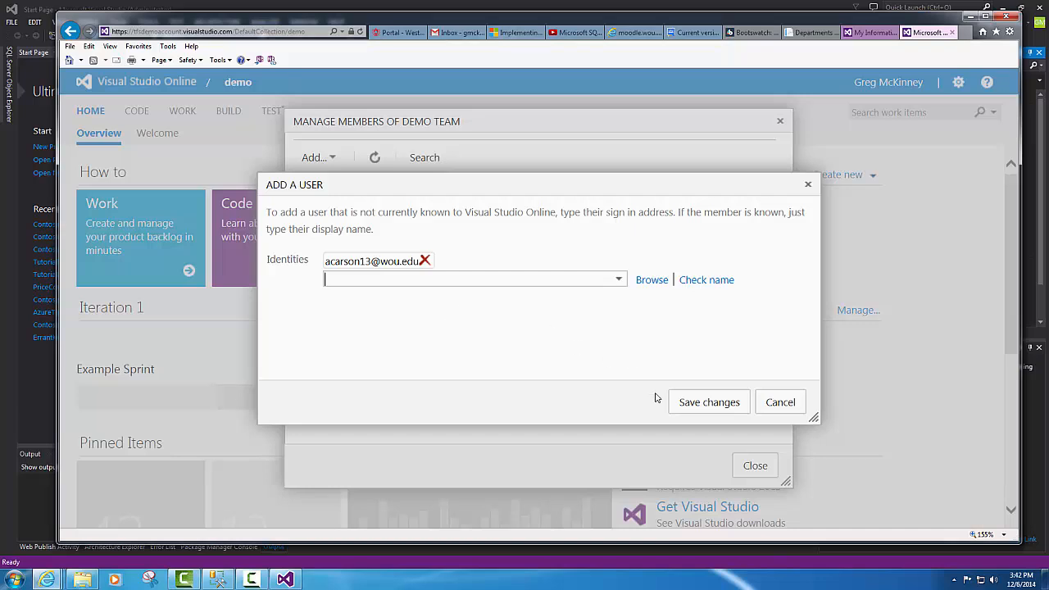
{"action": "left_click", "coordinate": [680, 405]}
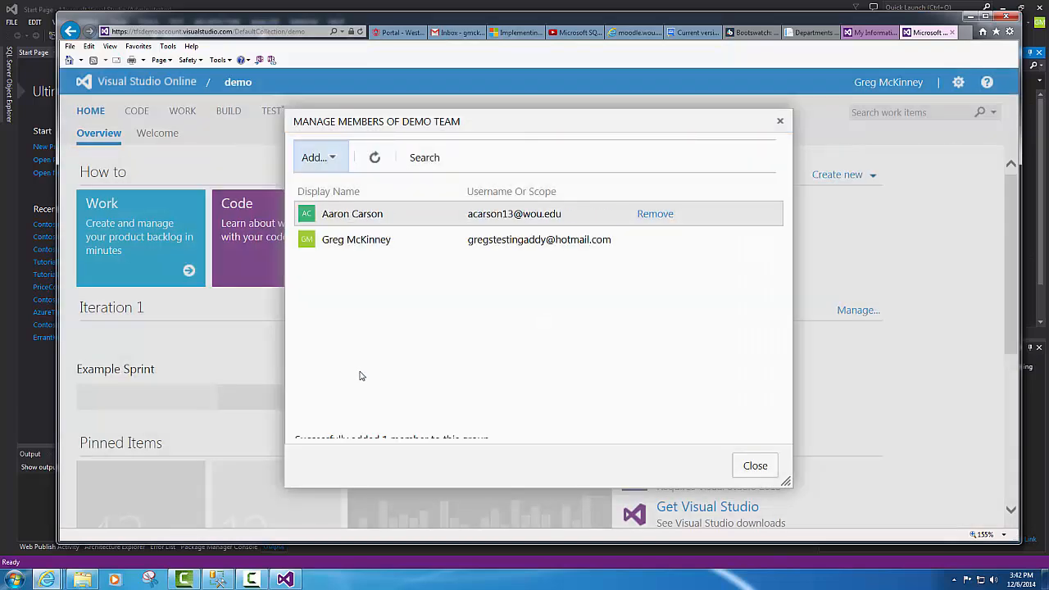
{"action": "left_click", "coordinate": [755, 466]}
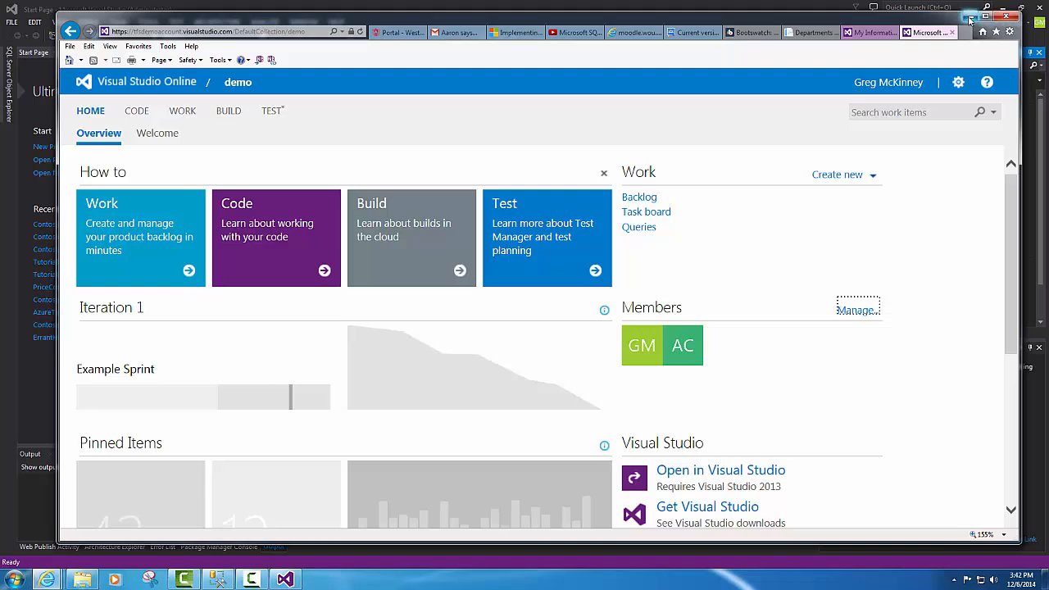
{"action": "left_click", "coordinate": [1006, 16]}
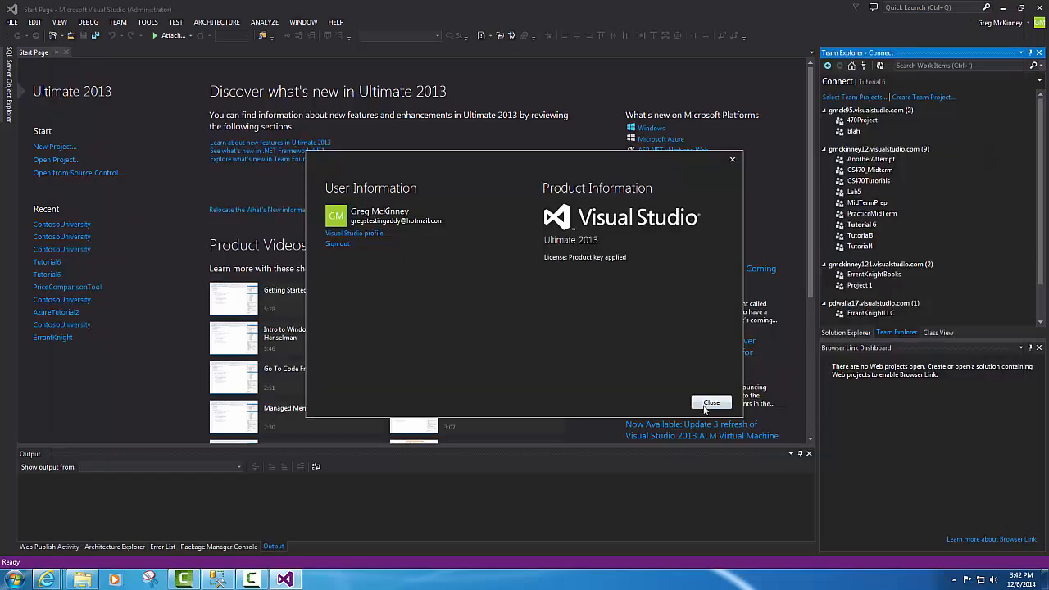
- Close the account window, open Select Team Projects, and view the known servers list
{"action": "left_click", "coordinate": [709, 403]}
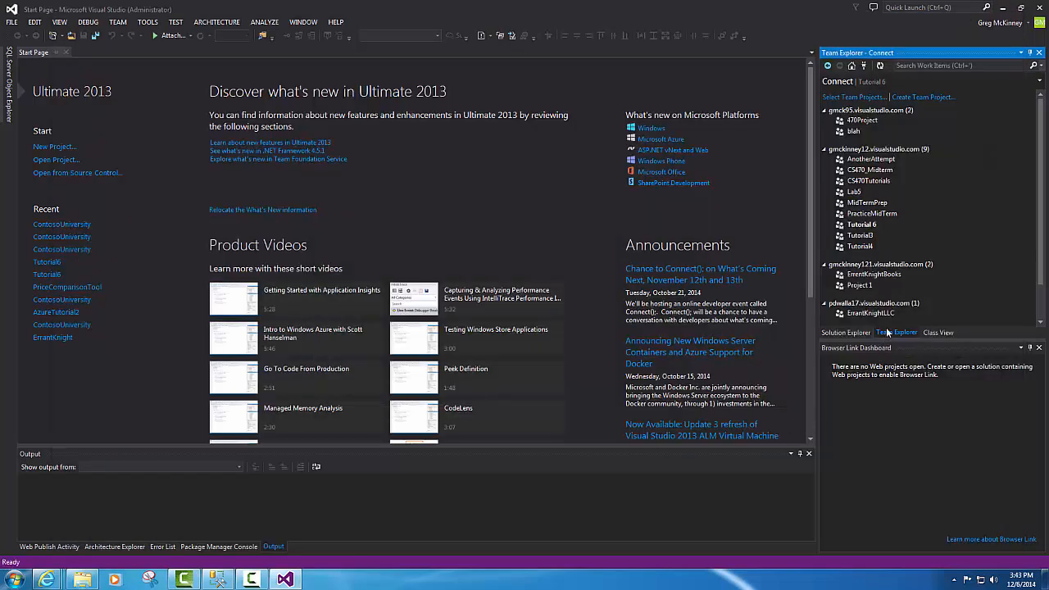
{"action": "left_click", "coordinate": [861, 98]}
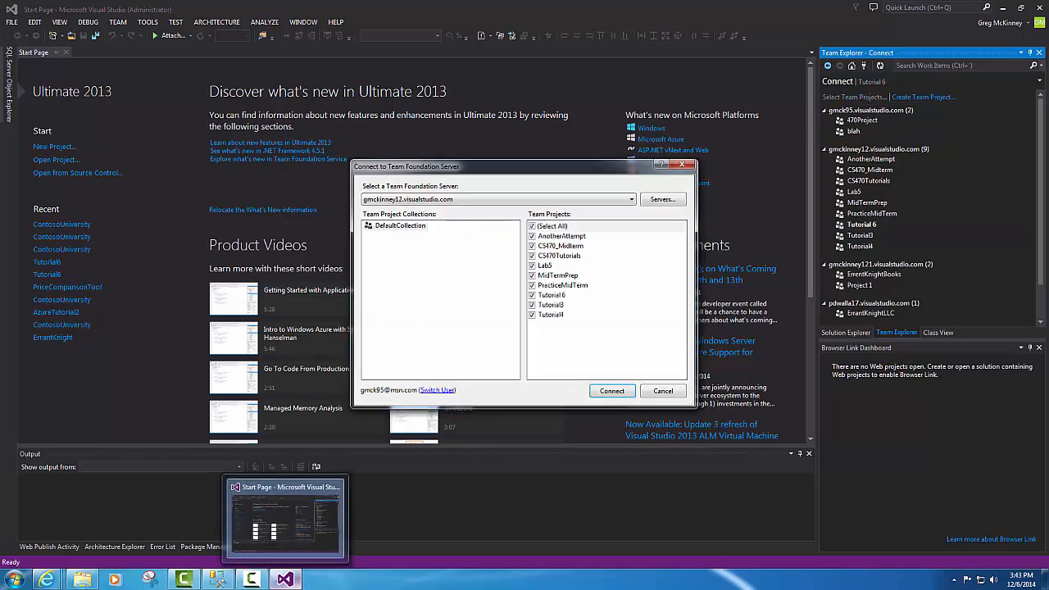
{"action": "mouse_move", "coordinate": [47, 580]}
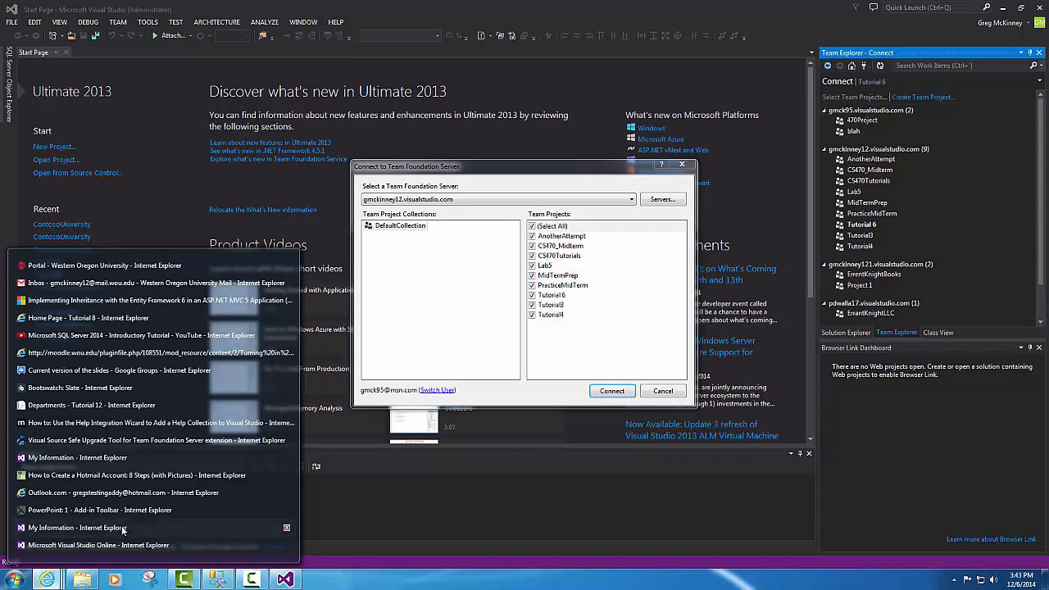
{"action": "mouse_move", "coordinate": [101, 511]}
{"action": "mouse_move", "coordinate": [94, 547]}
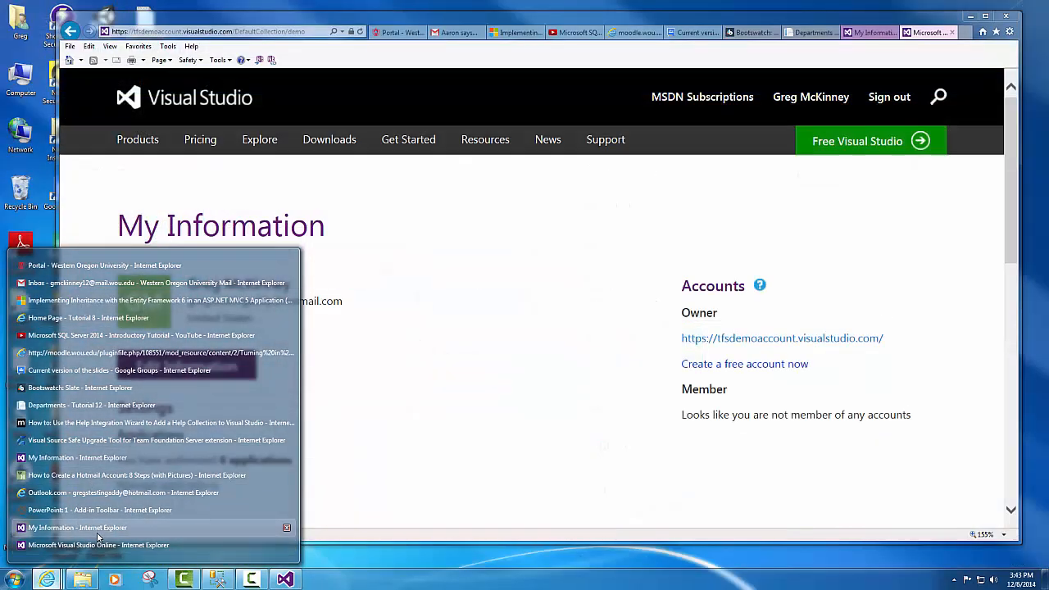
{"action": "left_click", "coordinate": [82, 528]}
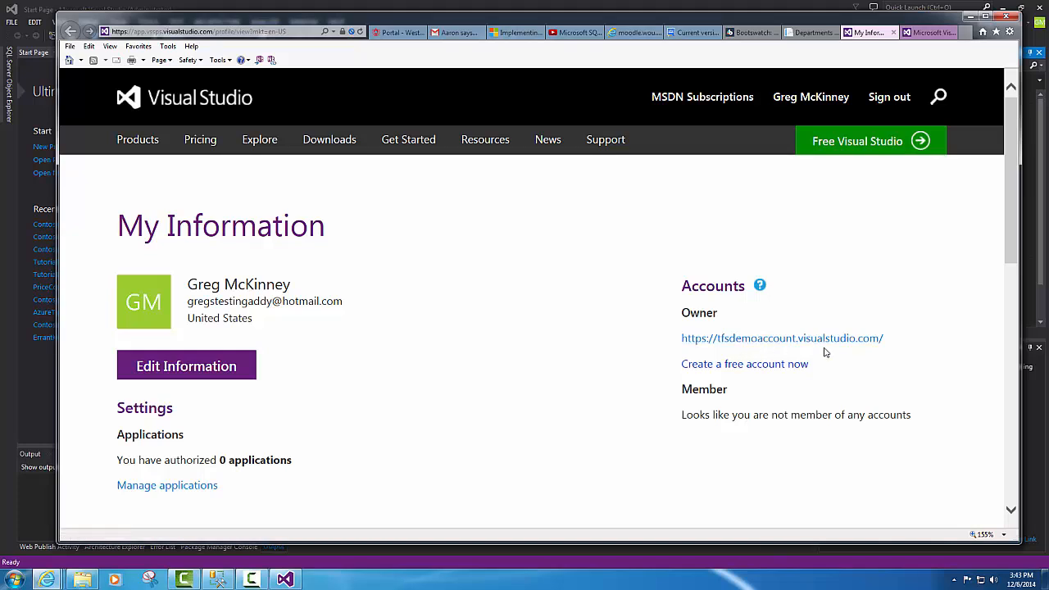
{"action": "left_click", "coordinate": [968, 17]}
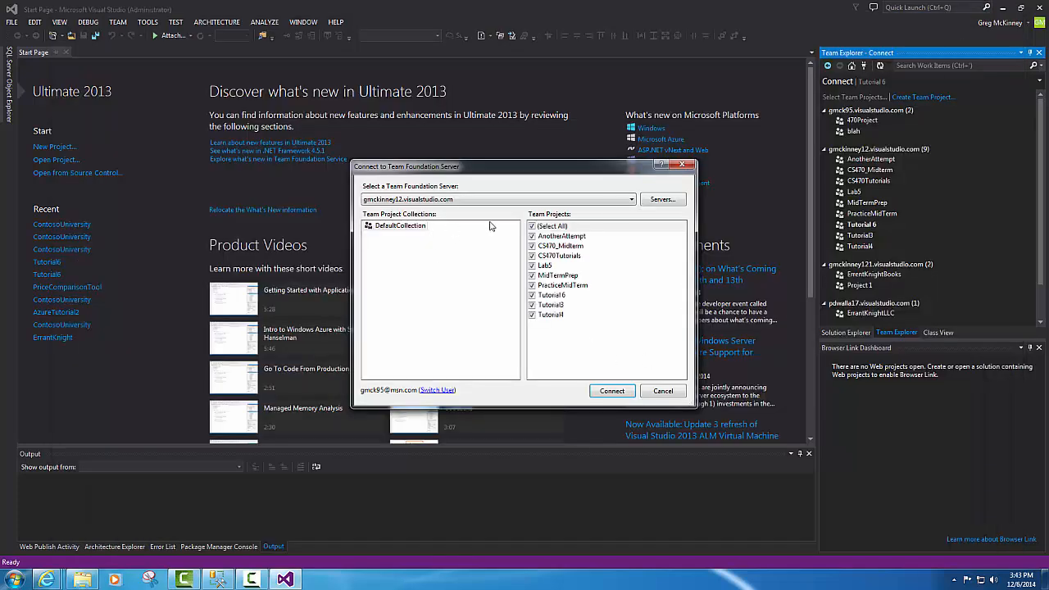
{"action": "left_click", "coordinate": [655, 200]}
{"action": "left_click", "coordinate": [667, 215]}
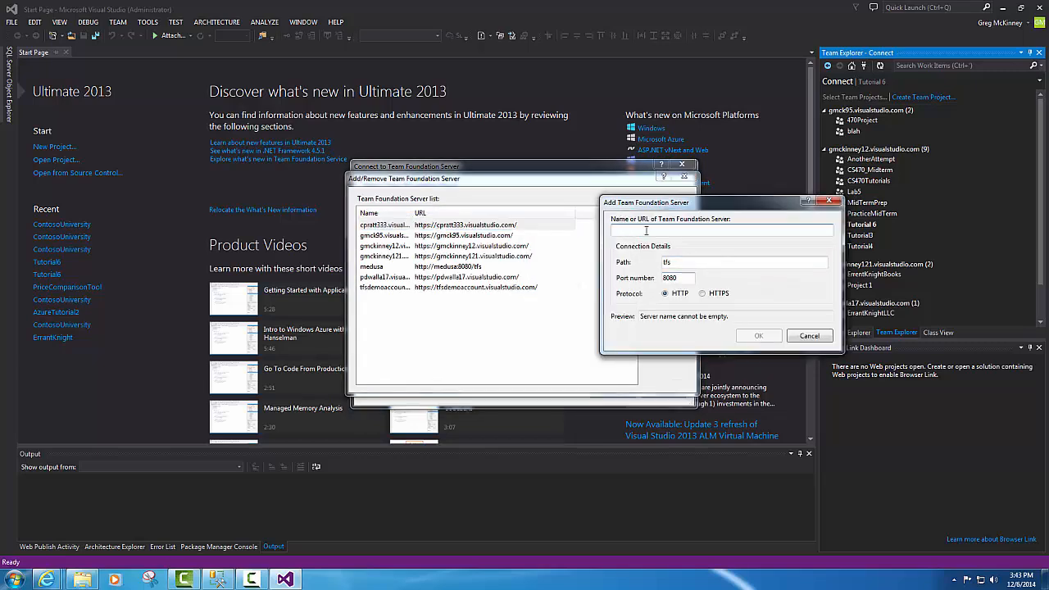
{"action": "type", "text": "tfsdem"}
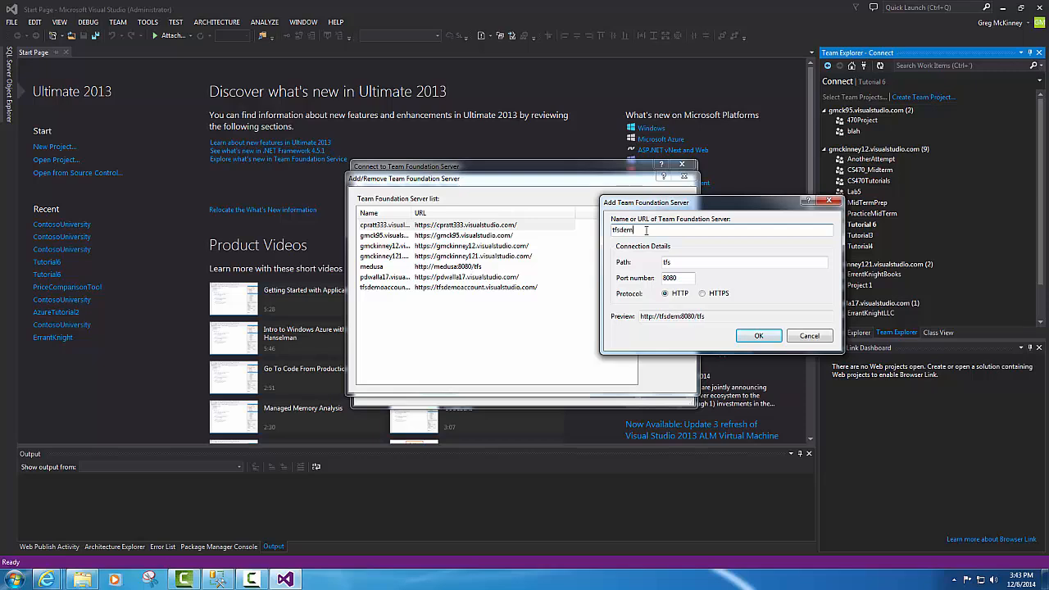
{"action": "type", "text": "oaccoun"}
{"action": "type", "text": "t"}
{"action": "key", "text": "BackSpace"}
{"action": "key", "text": "BackSpace"}
{"action": "key", "text": "BackSpace"}
{"action": "key", "text": "BackSpace"}
{"action": "key", "text": "BackSpace"}
{"action": "key", "text": "BackSpace"}
{"action": "key", "text": "BackSpace"}
{"action": "left_click", "coordinate": [14, 580]}
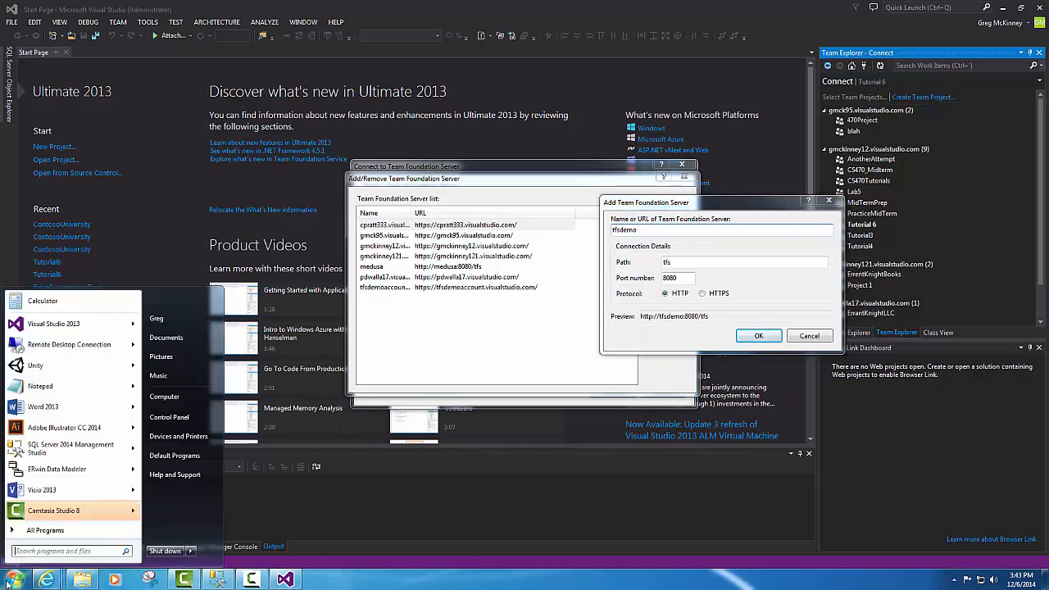
{"action": "left_click", "coordinate": [47, 580]}
{"action": "mouse_move", "coordinate": [77, 530]}
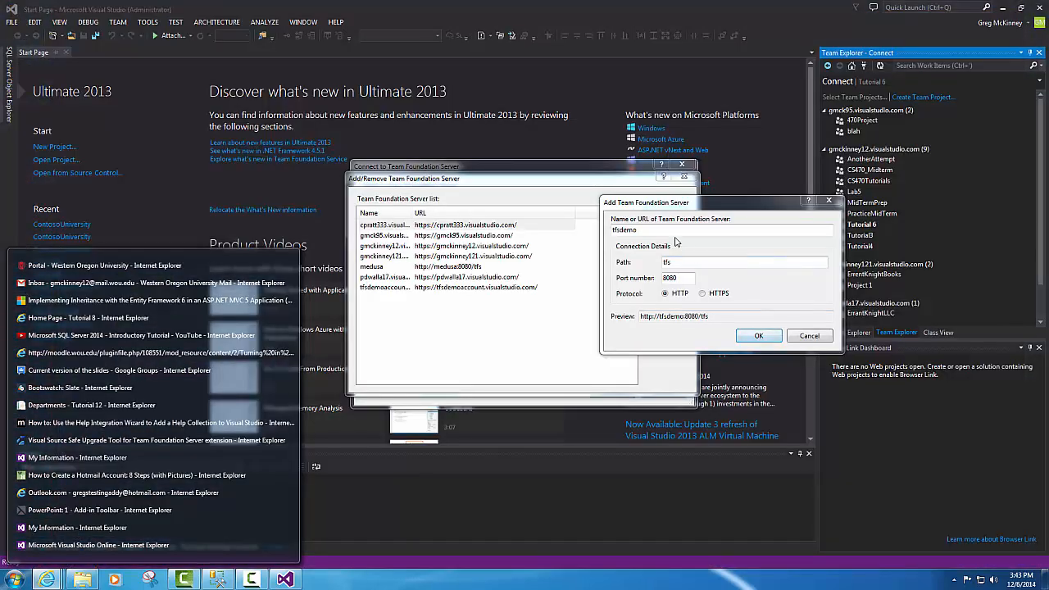
{"action": "left_click", "coordinate": [668, 229]}
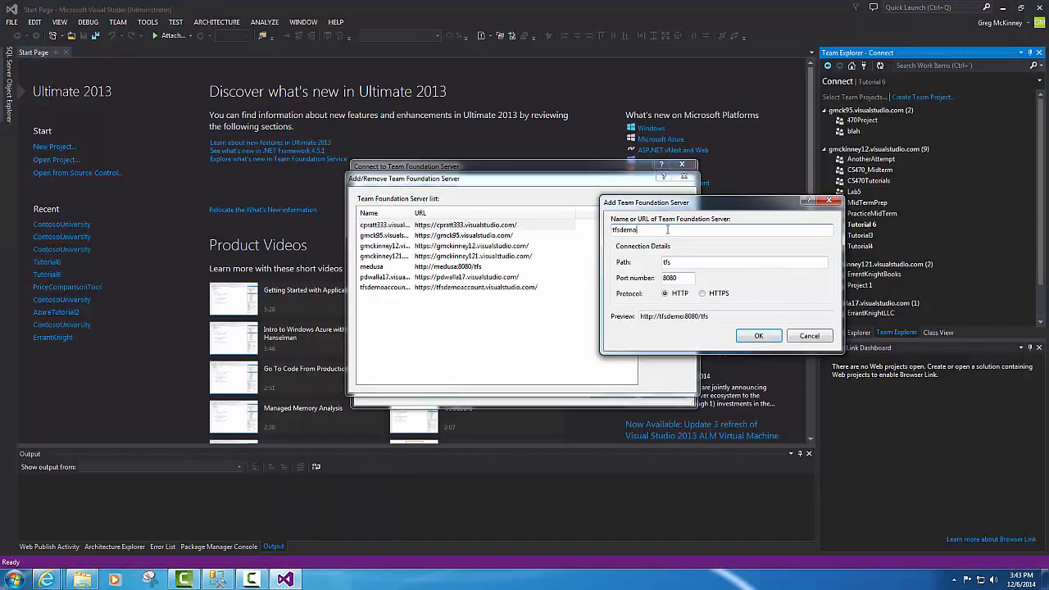
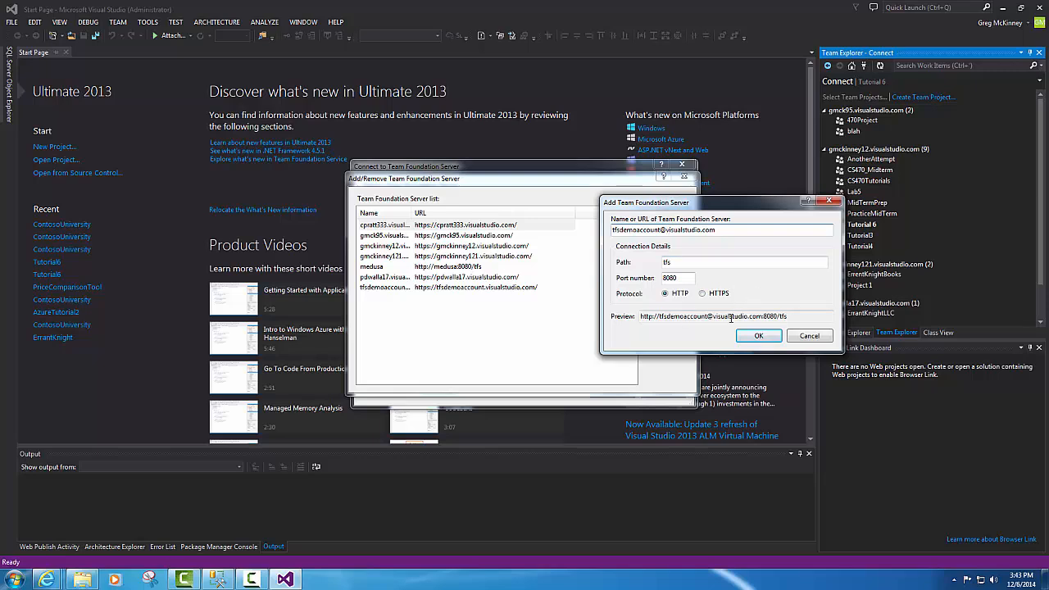
{"action": "left_click", "coordinate": [755, 336]}
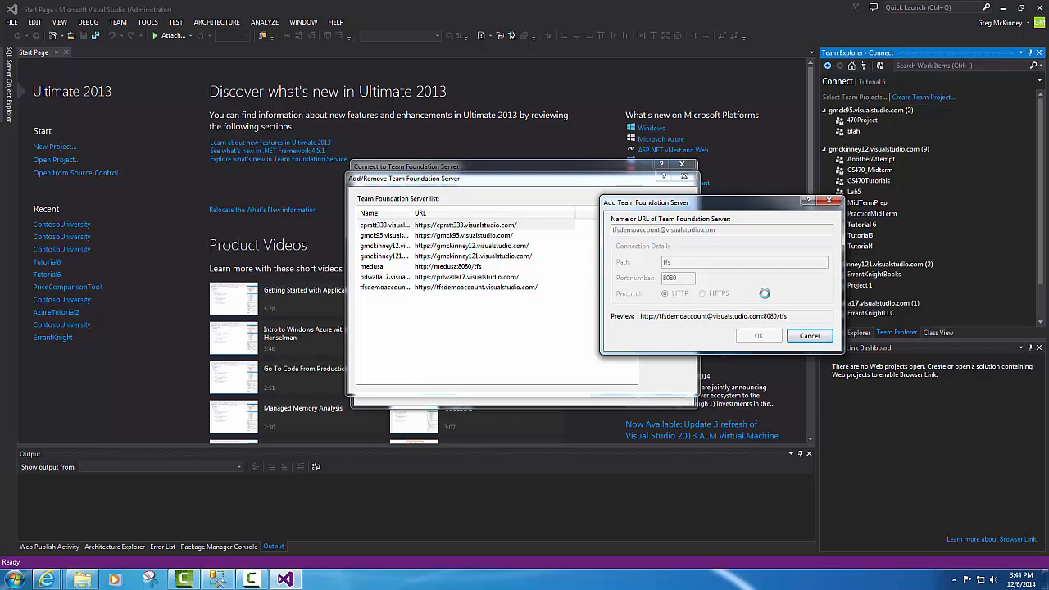
{"action": "left_click", "coordinate": [807, 337]}
{"action": "left_click", "coordinate": [802, 338]}
{"action": "left_click", "coordinate": [679, 179]}
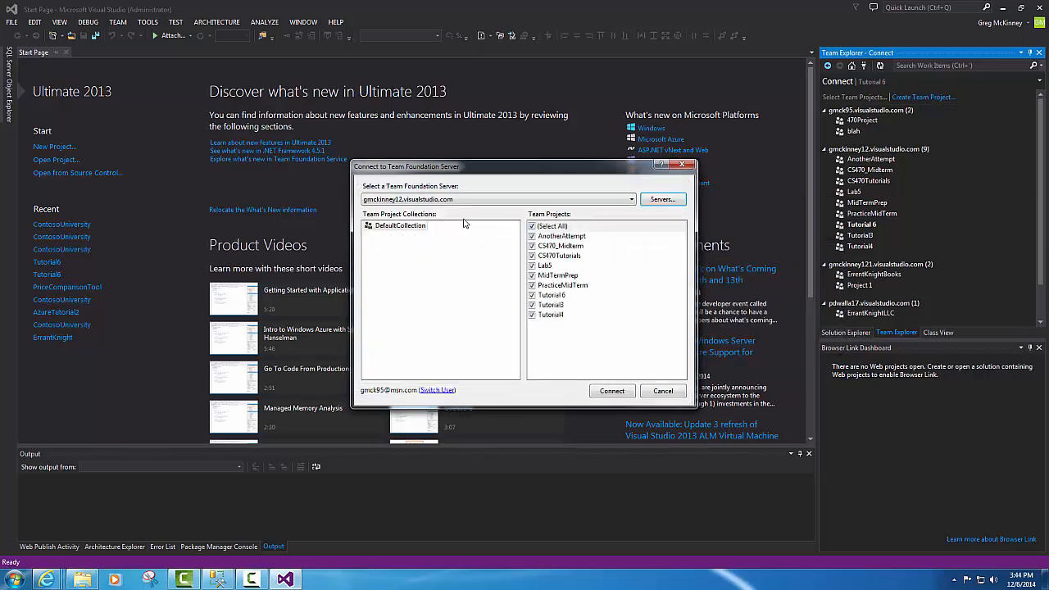
- Choose the tfsdemoaccount.visualstudio.com server, include the demo team project, and connect to it
{"action": "left_click", "coordinate": [518, 200]}
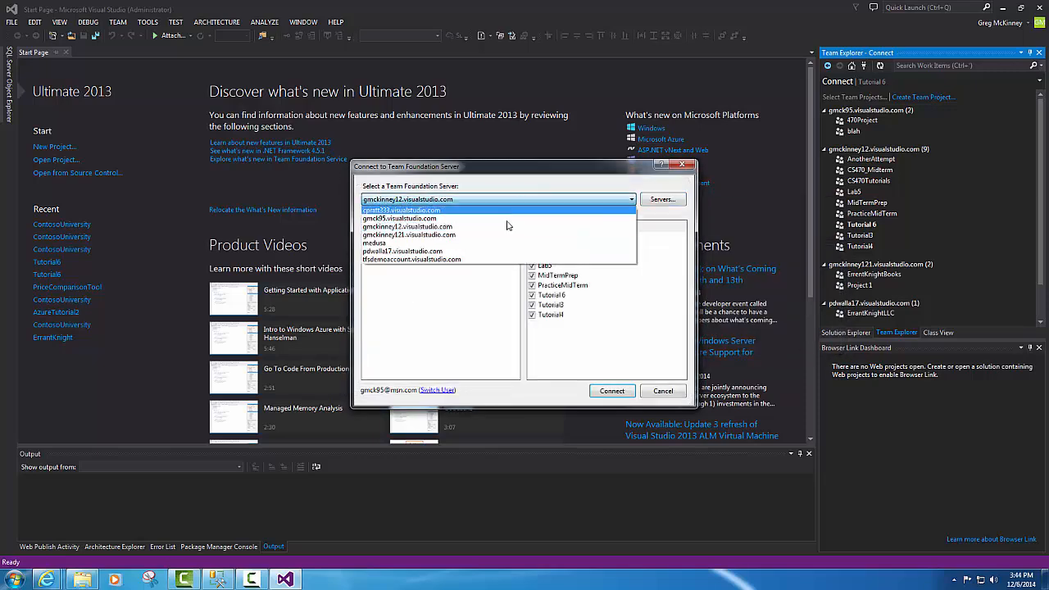
{"action": "left_click", "coordinate": [453, 261]}
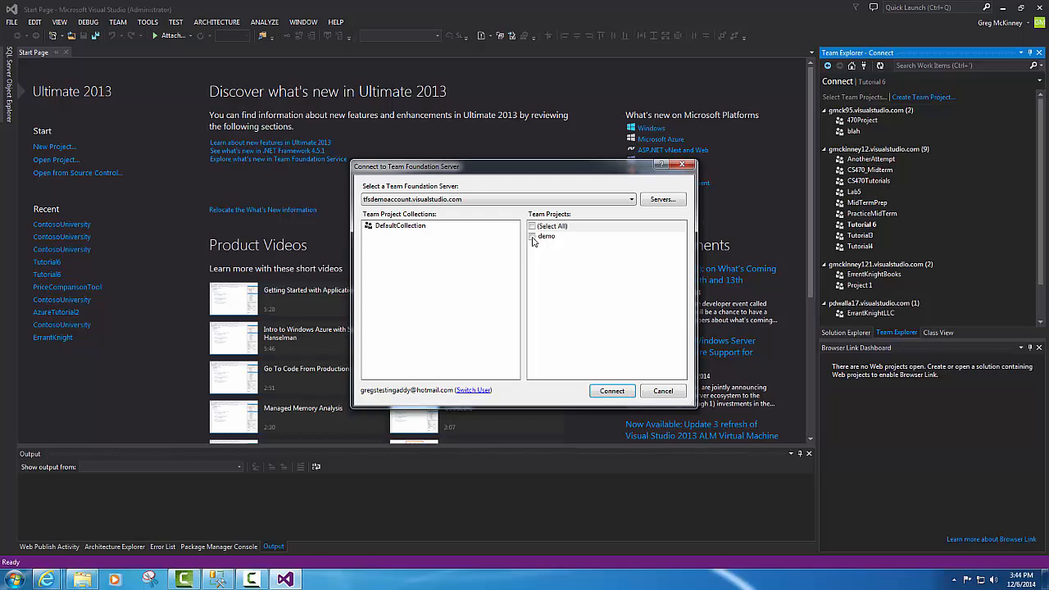
{"action": "left_click", "coordinate": [532, 237]}
{"action": "left_click", "coordinate": [610, 391]}
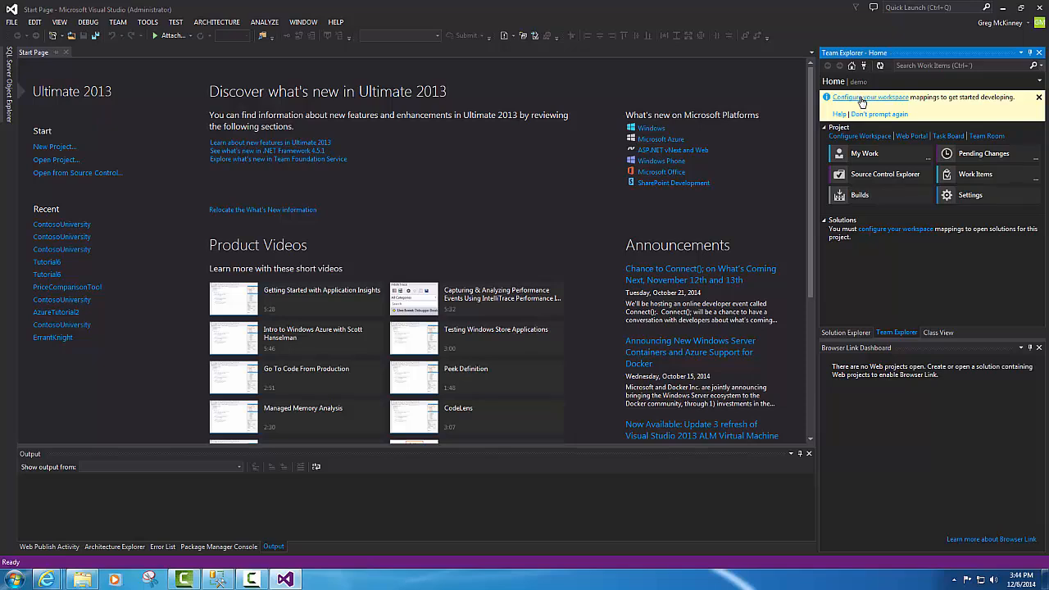
- Map $/demo to the default local workspace folder and get its files with Map & Get
{"action": "left_click", "coordinate": [861, 99]}
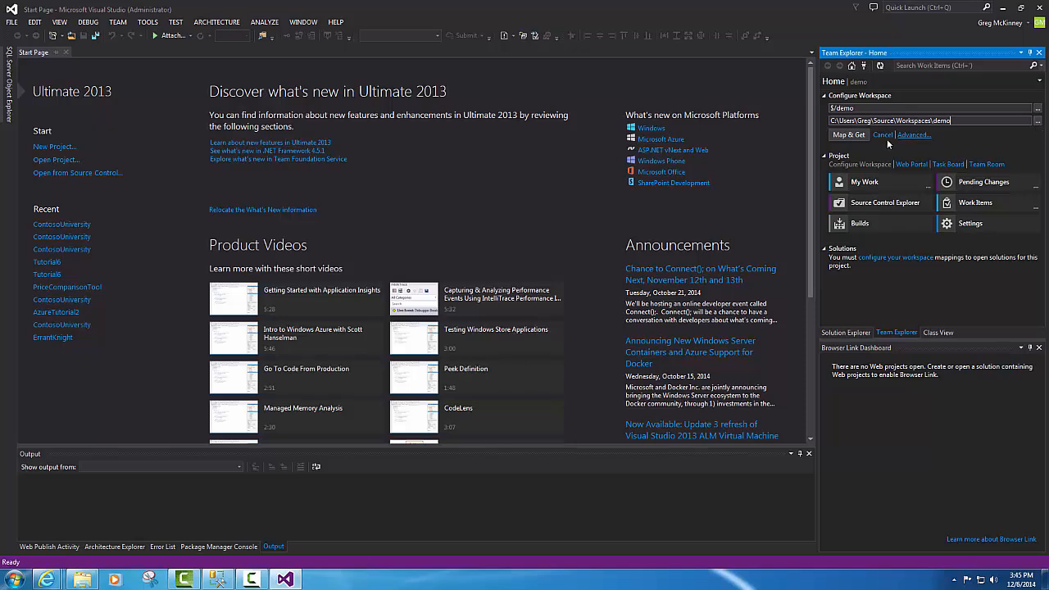
{"action": "left_click", "coordinate": [843, 138]}
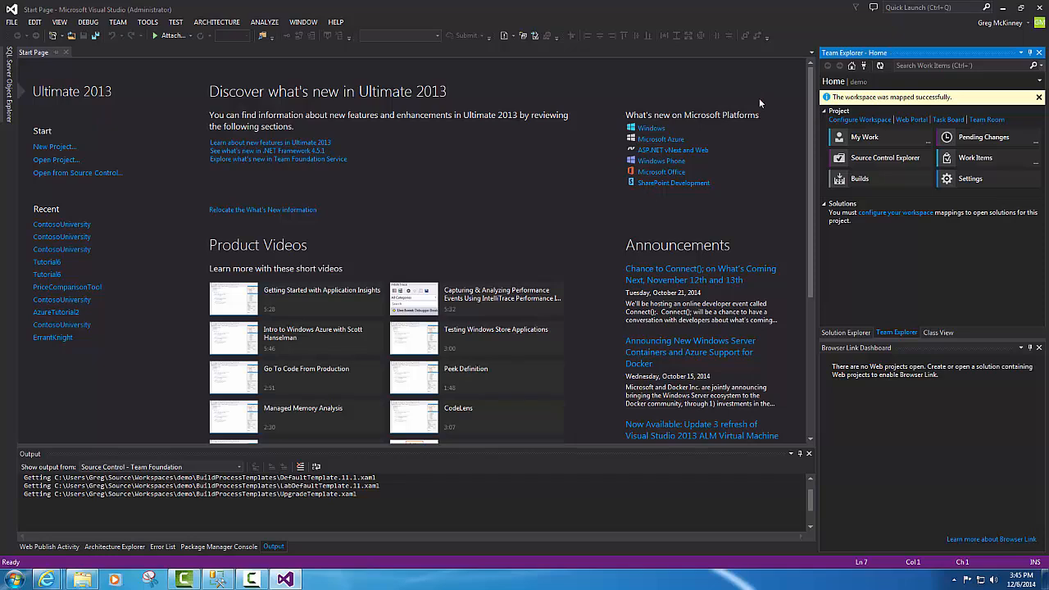
- Start a new ASP.NET Web Application named tfsdemo with Add to source control ticked
{"action": "left_click", "coordinate": [11, 24]}
{"action": "mouse_move", "coordinate": [56, 35]}
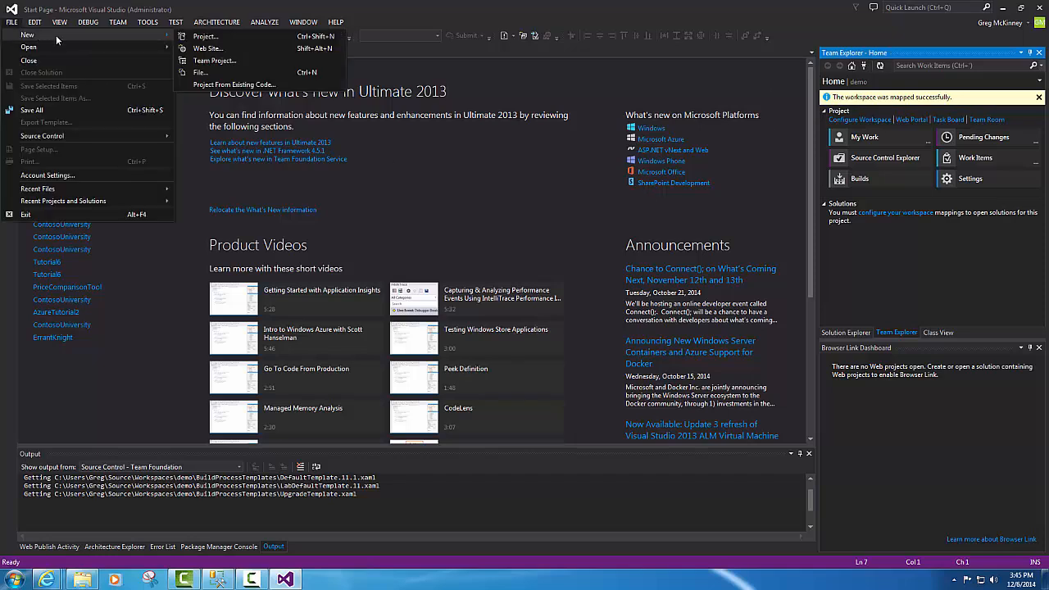
{"action": "left_click", "coordinate": [203, 37]}
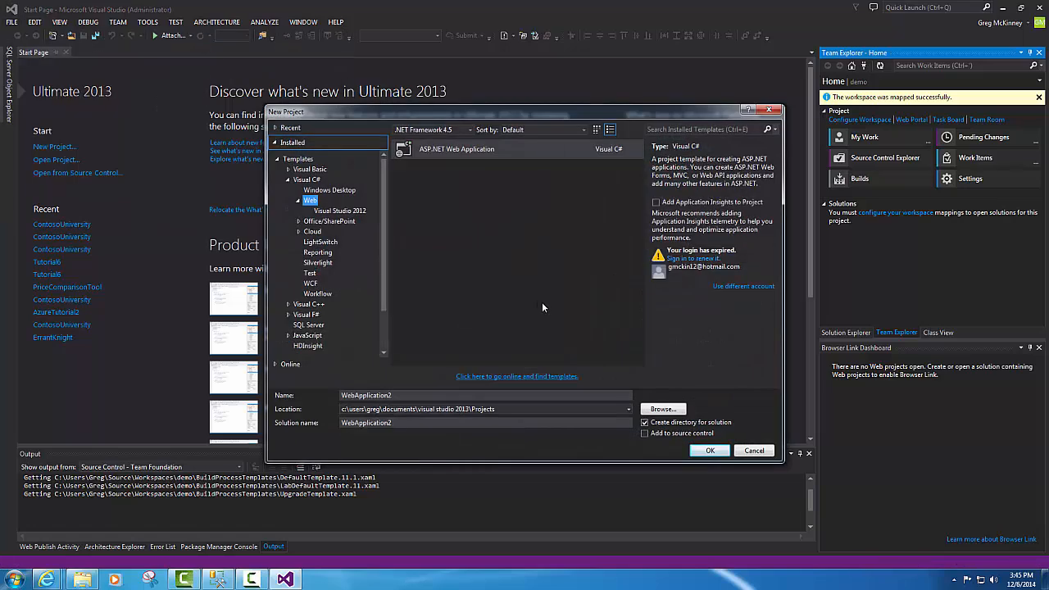
{"action": "left_click", "coordinate": [644, 435]}
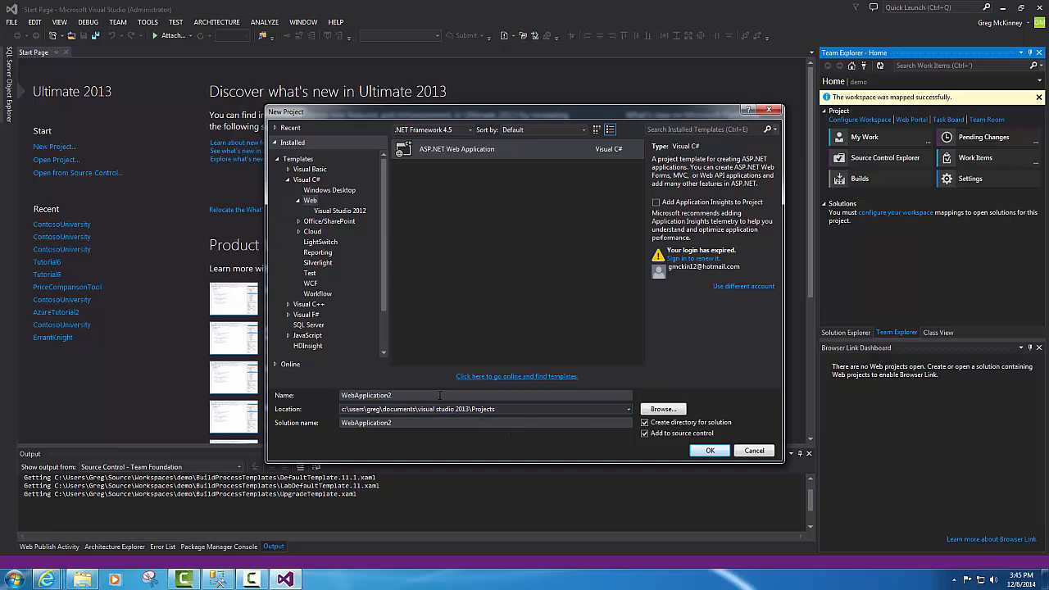
{"action": "left_click_drag", "start_coordinate": [427, 394], "coordinate": [276, 397]}
{"action": "type", "text": "tfs"}
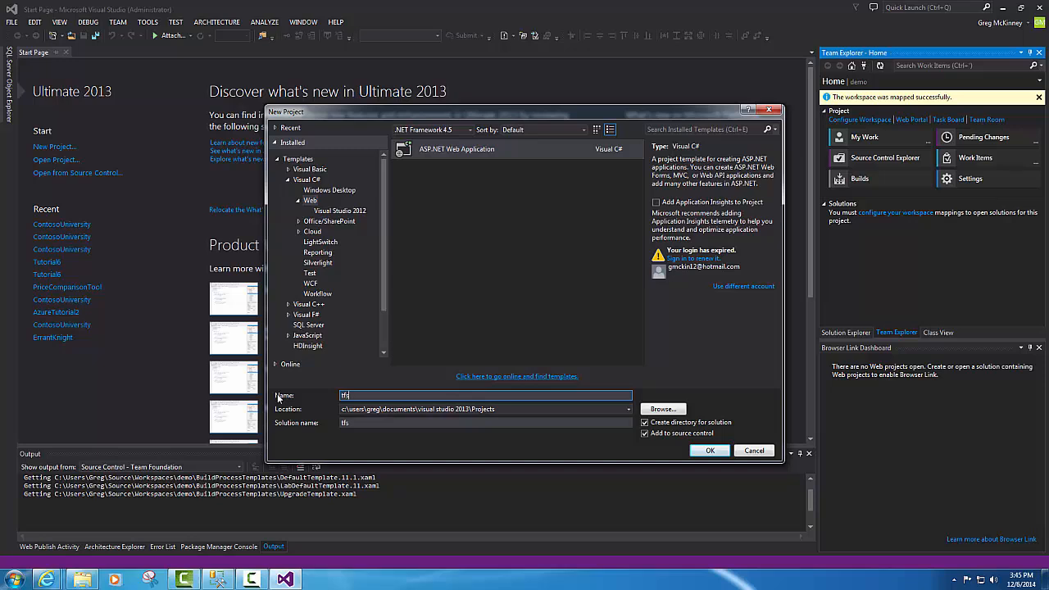
{"action": "type", "text": "demo"}
- Create the tfsdemo project from the MVC template with No Authentication
{"action": "left_click", "coordinate": [709, 451]}
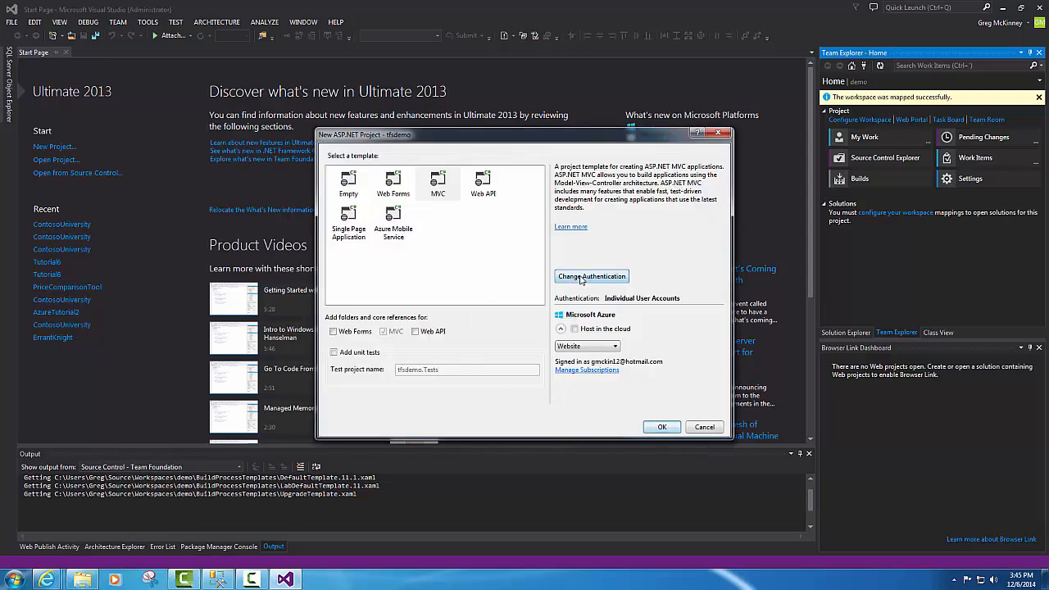
{"action": "left_click", "coordinate": [585, 281]}
{"action": "left_click", "coordinate": [368, 251]}
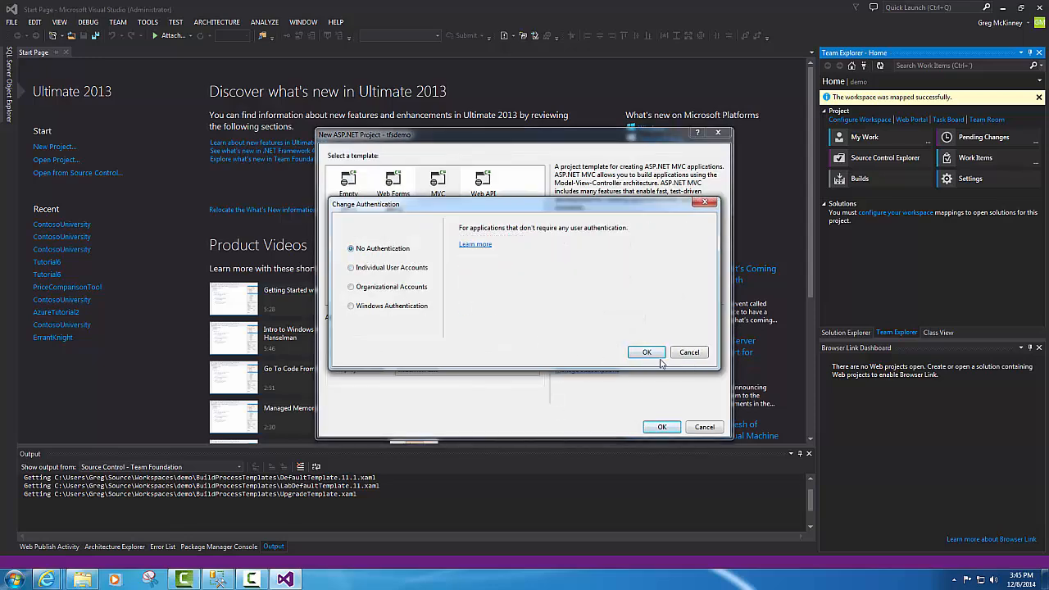
{"action": "left_click", "coordinate": [645, 354]}
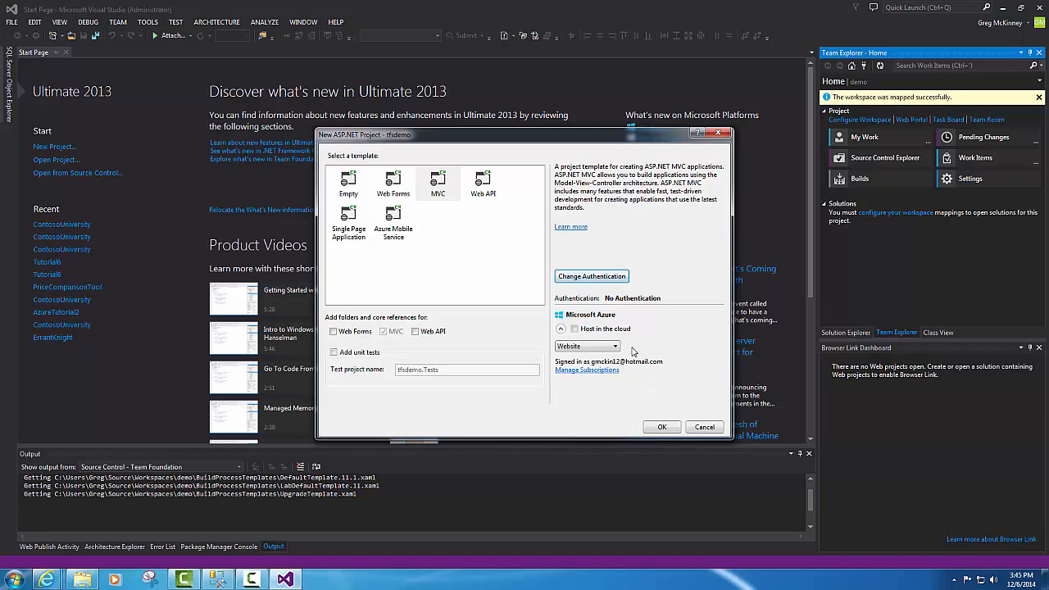
{"action": "left_click", "coordinate": [662, 428]}
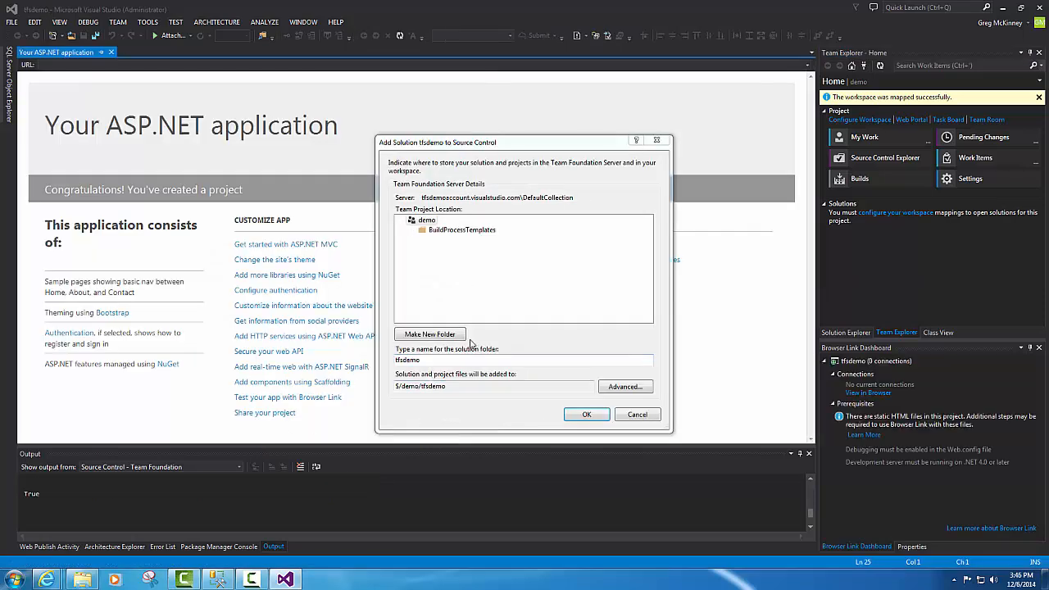
- Place the tfsdemo solution under the demo team project as $/demo/tfsdemo and confirm
{"action": "left_click", "coordinate": [411, 221]}
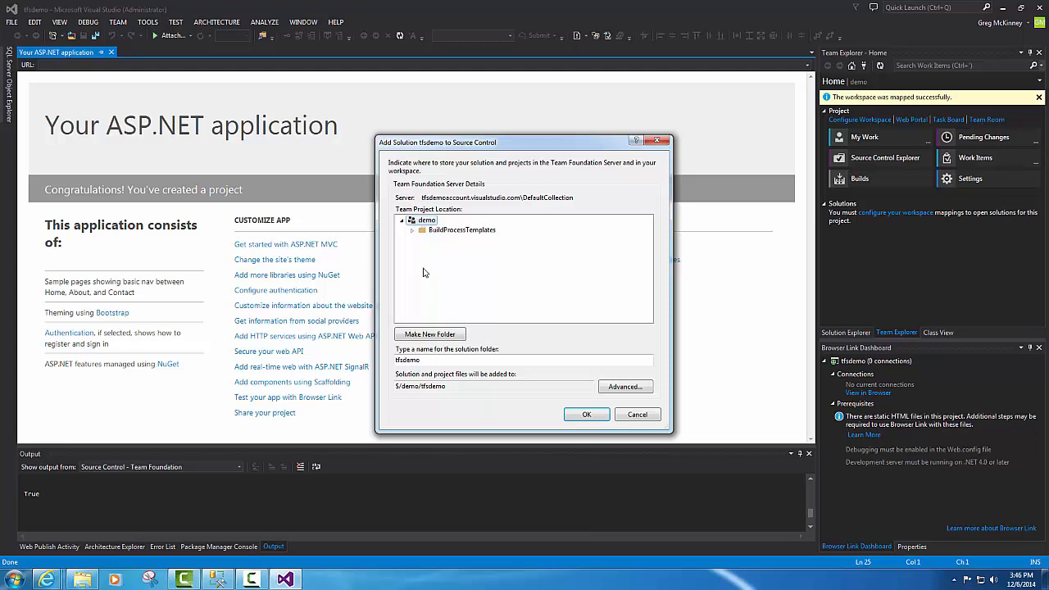
{"action": "left_click", "coordinate": [431, 360]}
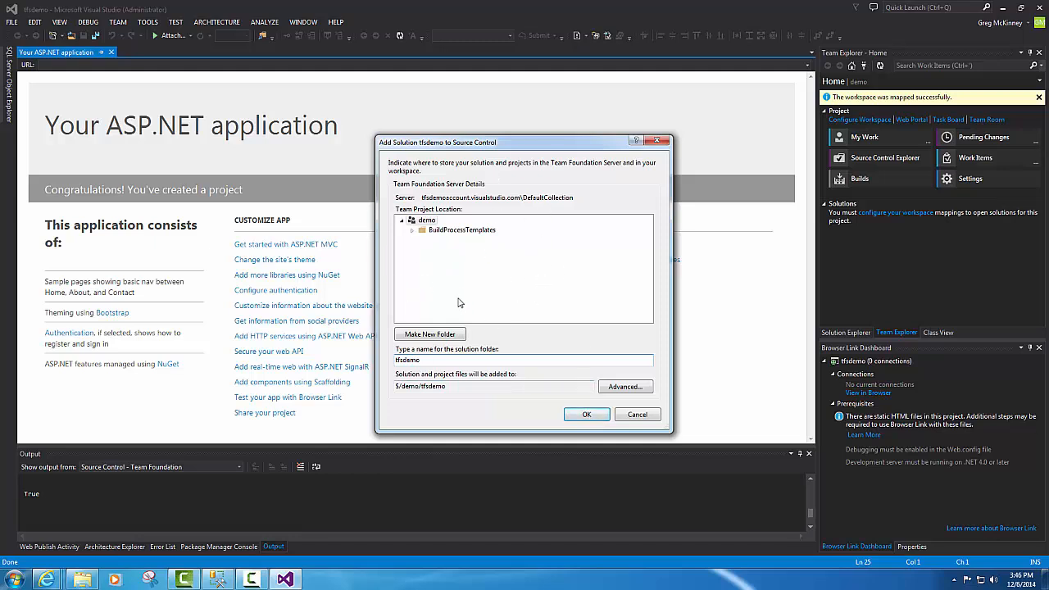
{"action": "left_click", "coordinate": [587, 416]}
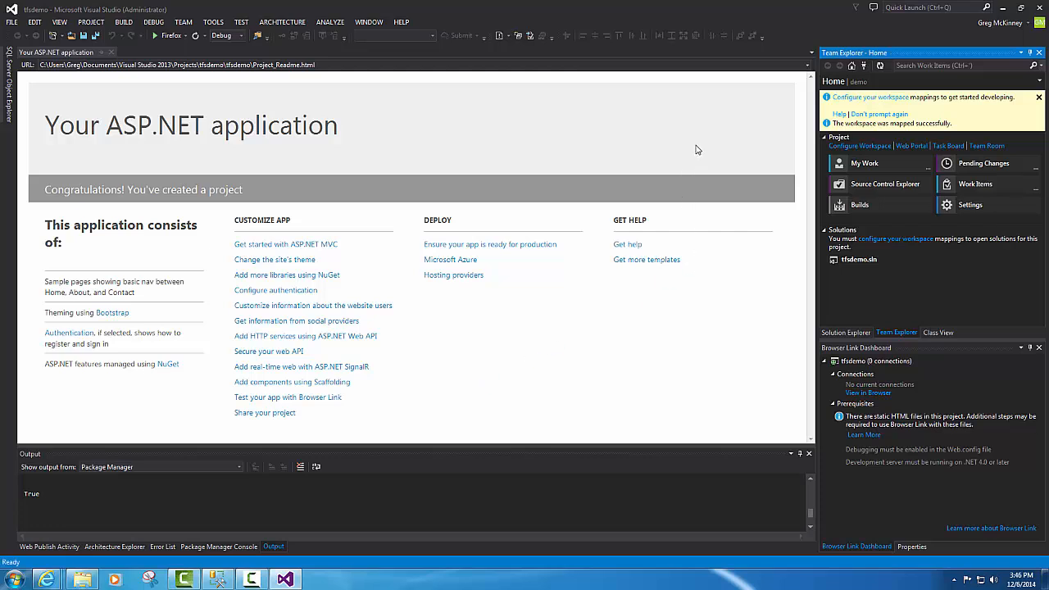
- Map $/demo to the local demo2 workspace folder and get its files with Map & Get
{"action": "left_click", "coordinate": [870, 98]}
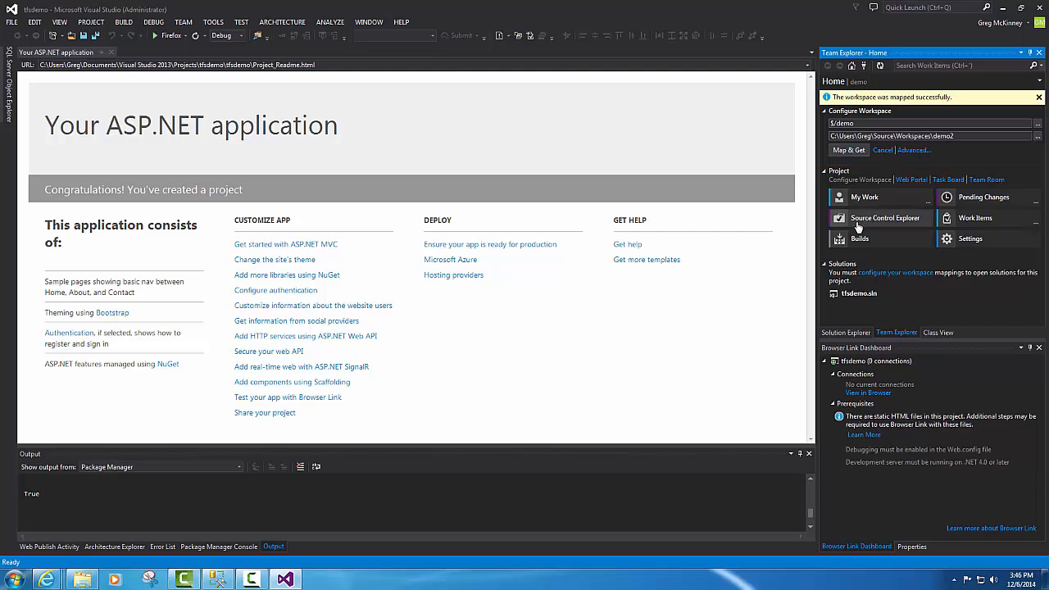
{"action": "left_click", "coordinate": [849, 150]}
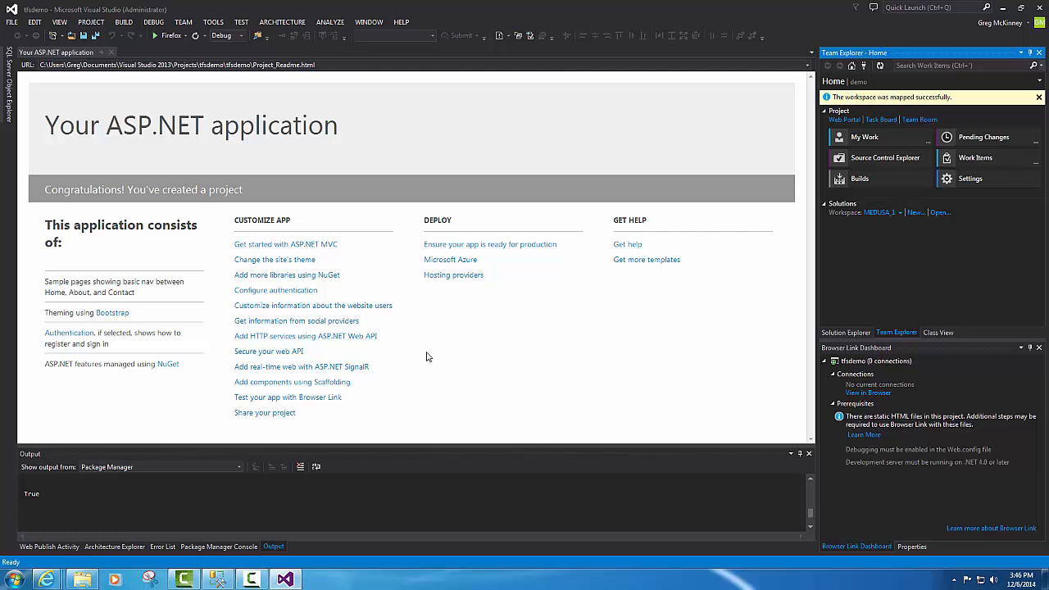
- Open Web.config and run the tfsdemo site in Firefox to confirm it builds and works
{"action": "left_click", "coordinate": [844, 333]}
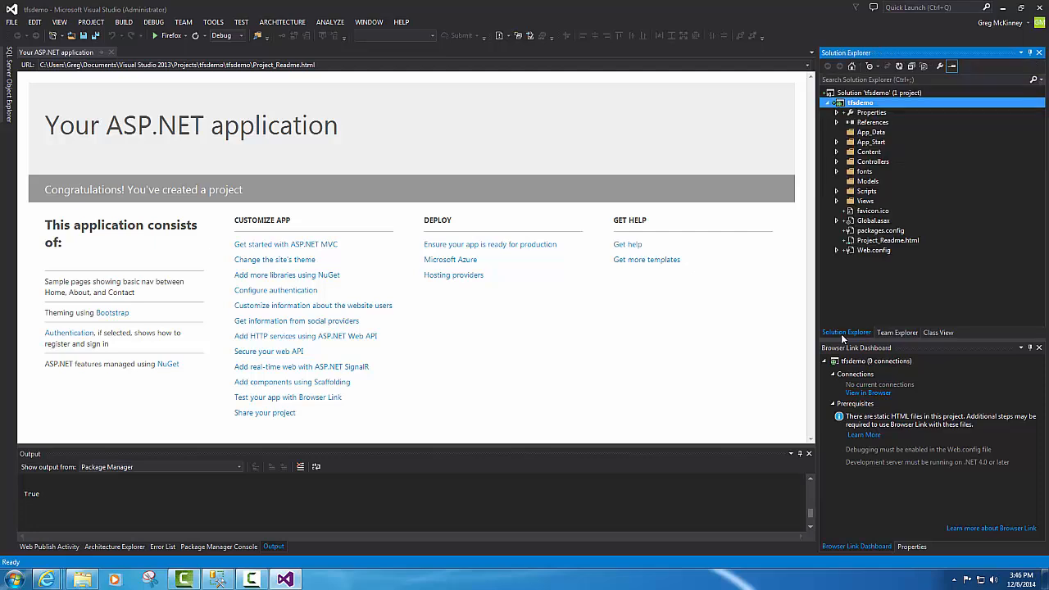
{"action": "left_click", "coordinate": [862, 250]}
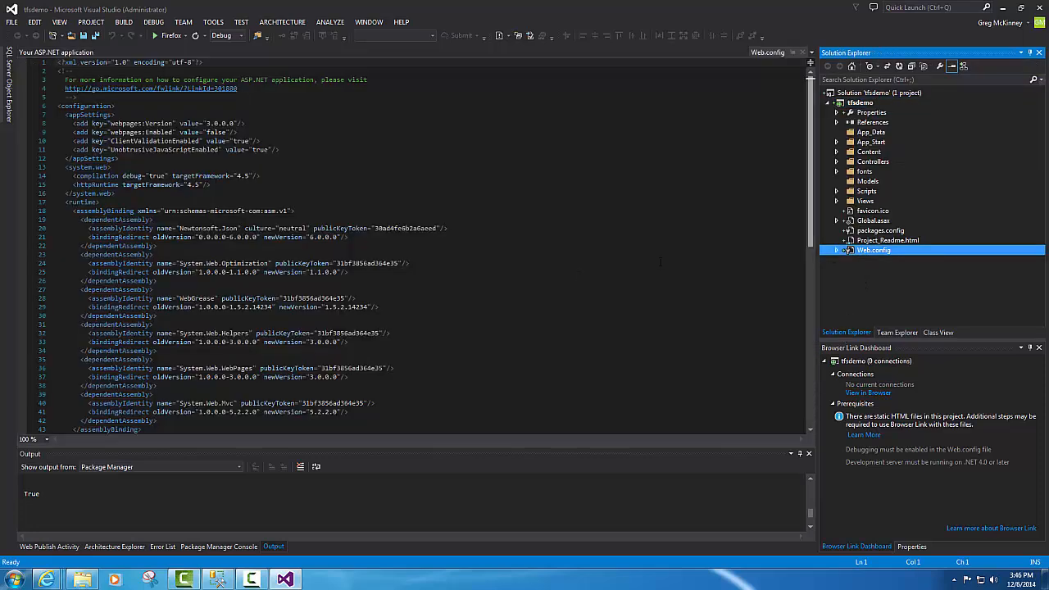
{"action": "left_click", "coordinate": [576, 272]}
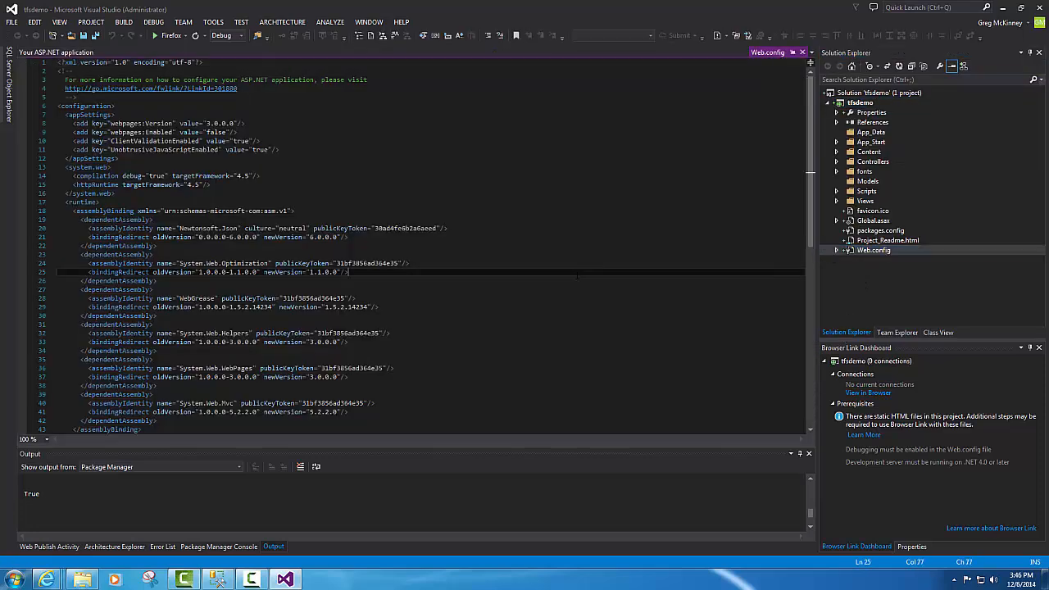
{"action": "key", "text": "ctrl+shift+b"}
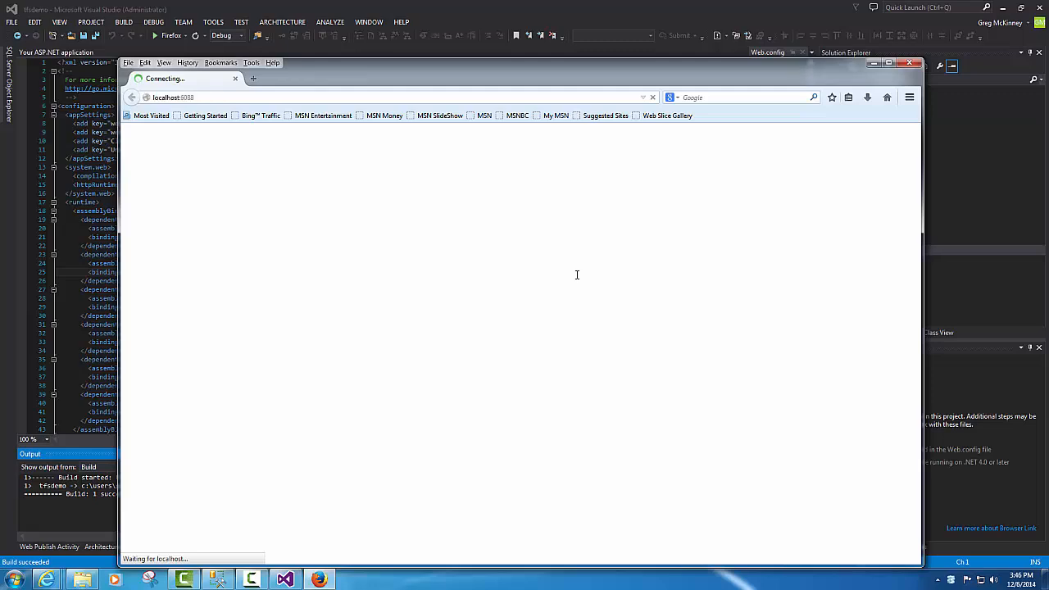
{"action": "left_click", "coordinate": [908, 65]}
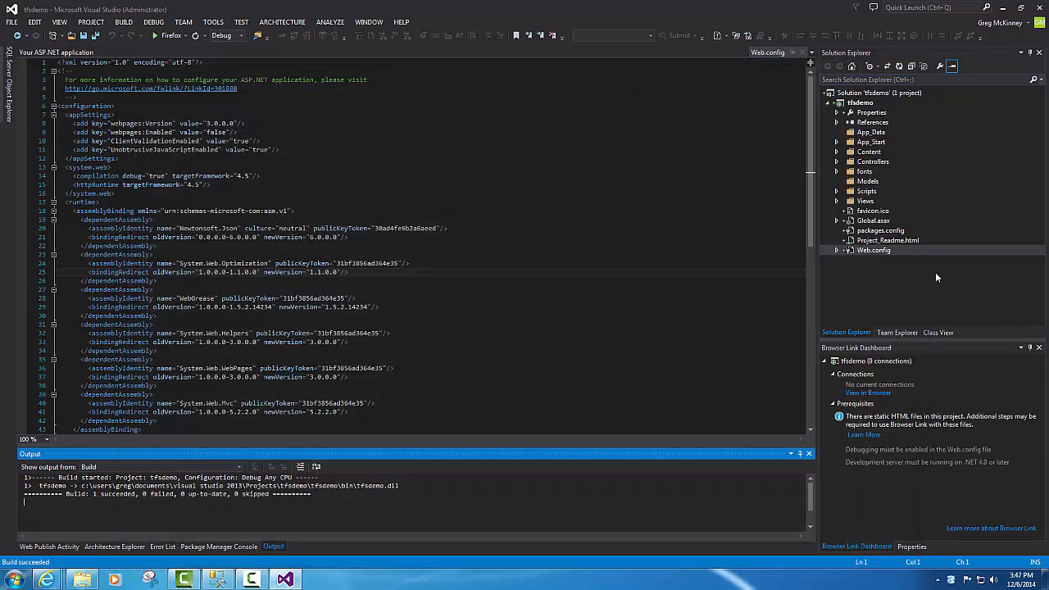
- Expand Views > Home in Solution Explorer and open Index.cshtml
{"action": "left_click", "coordinate": [837, 201]}
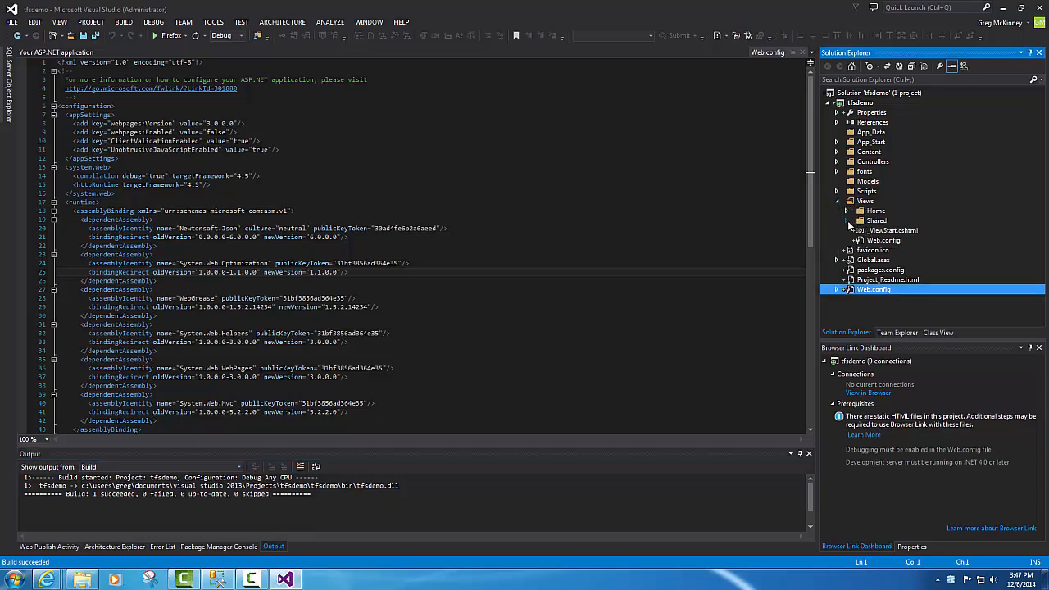
{"action": "left_click", "coordinate": [847, 220]}
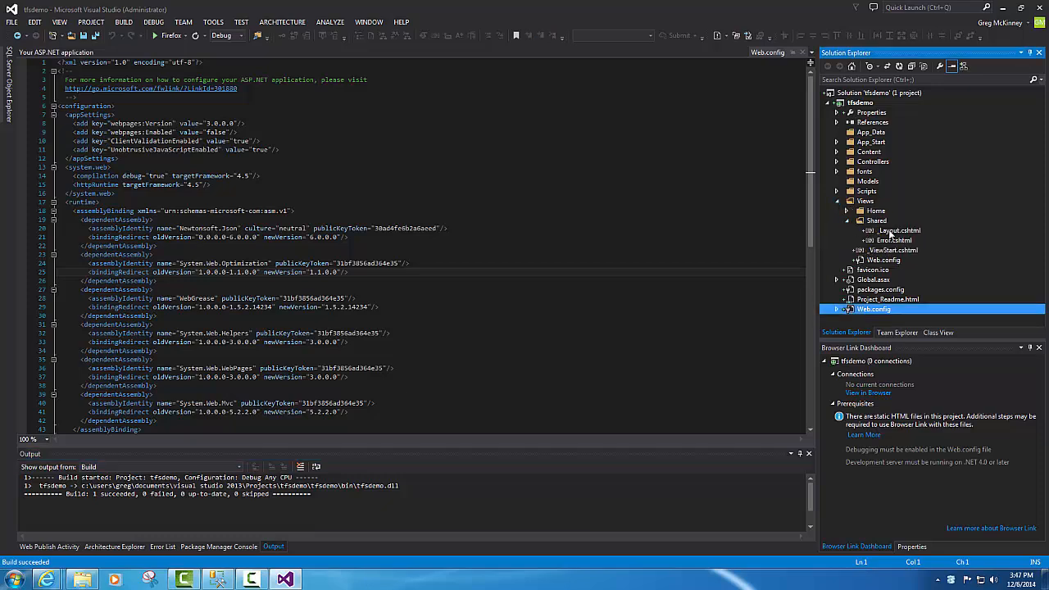
{"action": "left_click", "coordinate": [847, 211]}
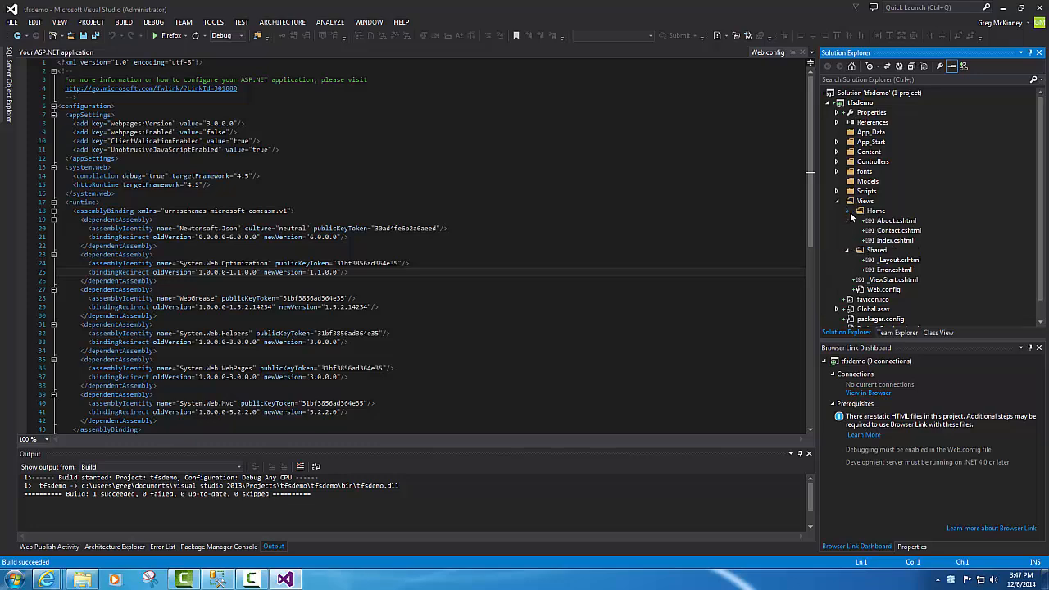
{"action": "left_click", "coordinate": [896, 240]}
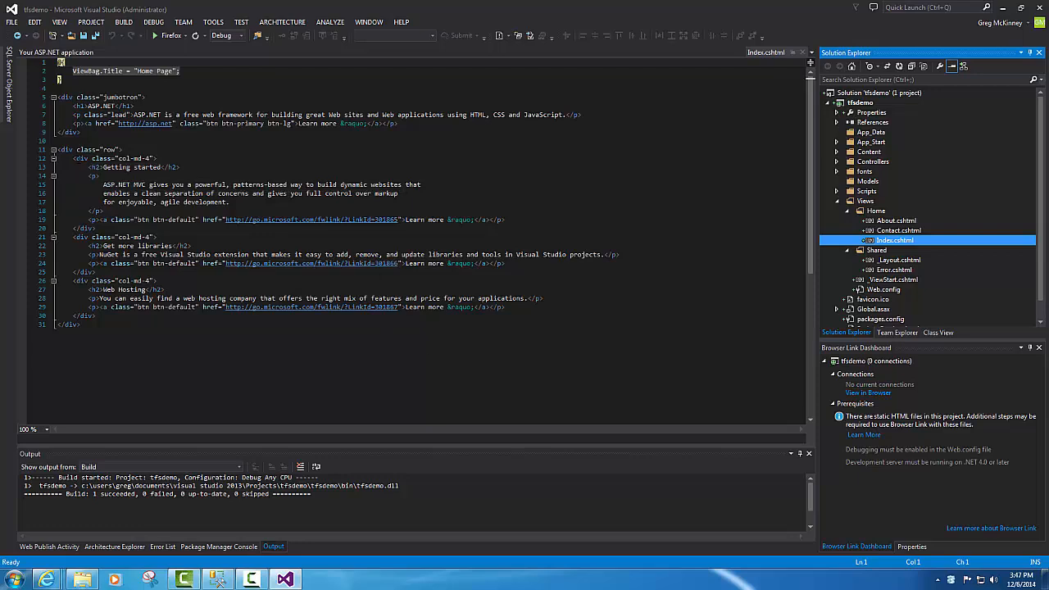
- Replace the Getting started paragraph text in Index.cshtml with 'TFS demonstration Video'
{"action": "left_click_drag", "start_coordinate": [73, 158], "coordinate": [173, 202]}
{"action": "left_click", "coordinate": [149, 194]}
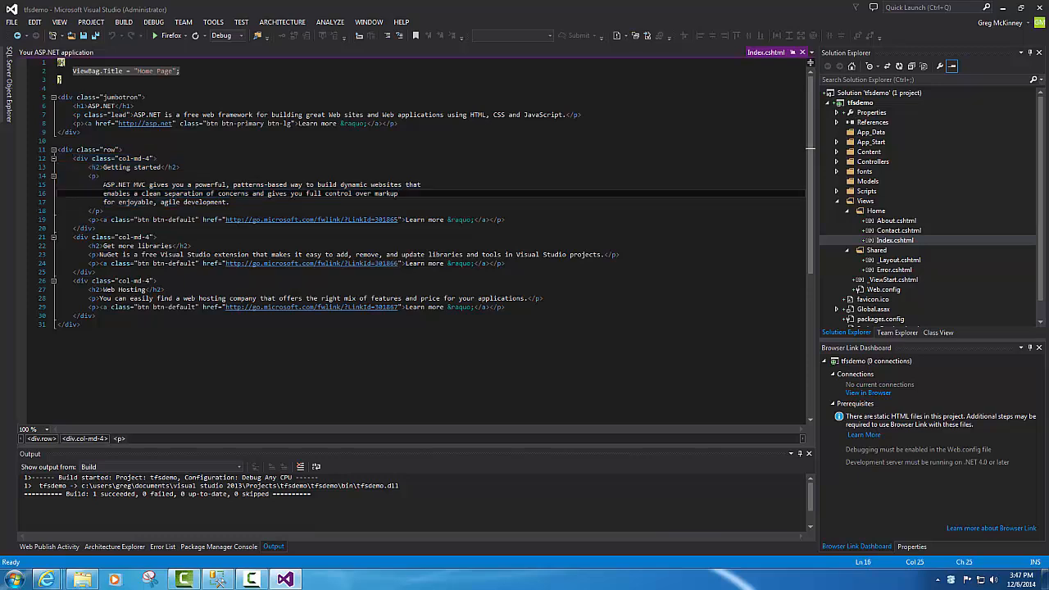
{"action": "left_click_drag", "start_coordinate": [102, 184], "coordinate": [231, 203]}
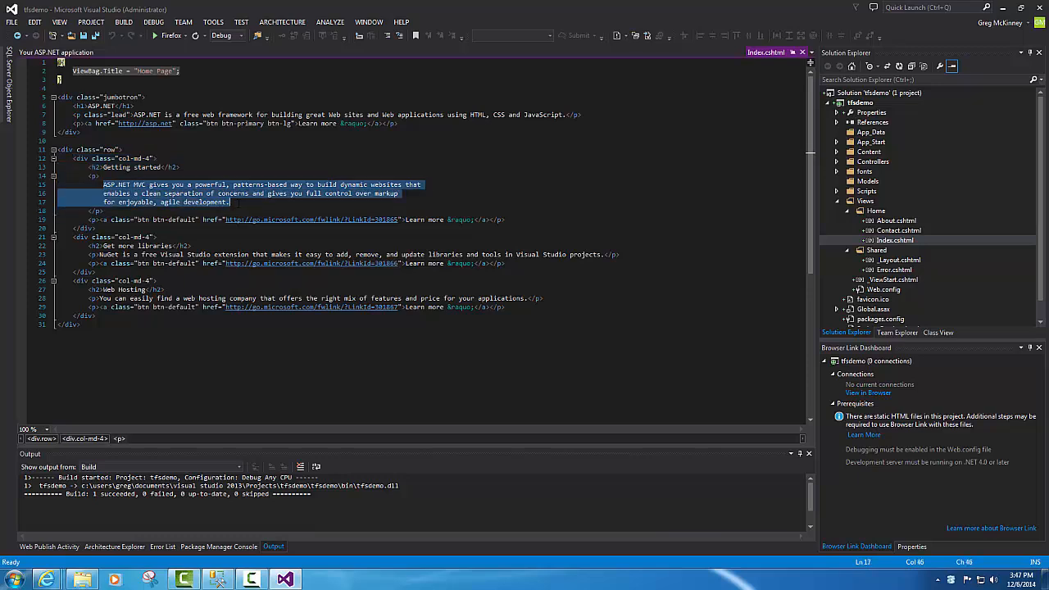
{"action": "key", "text": "ctrl+x"}
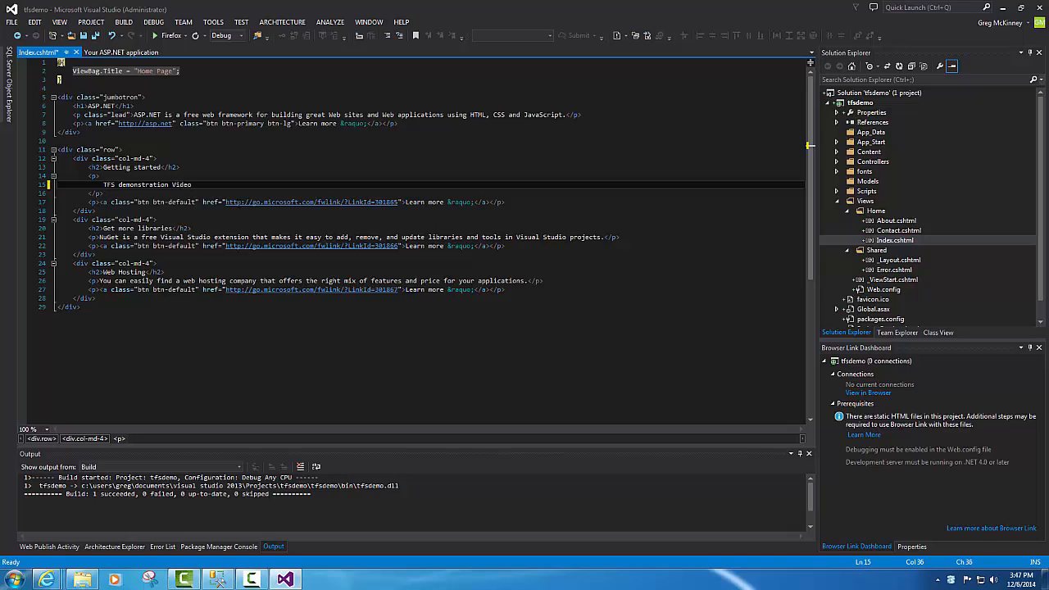
- Run the site to confirm the new paragraph text appears, then close the browser
{"action": "key", "text": "ctrl+F5"}
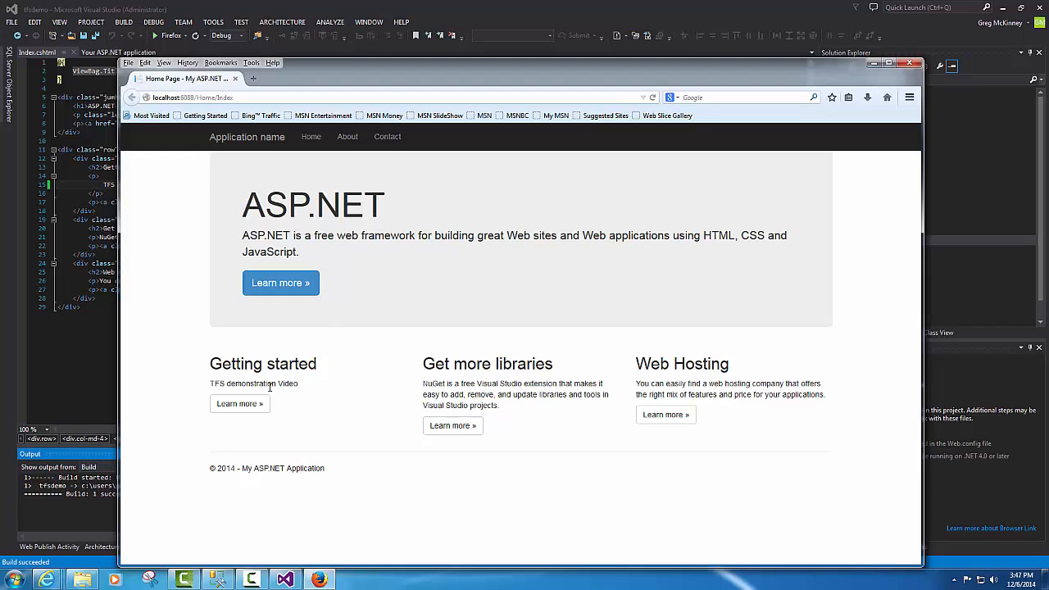
{"action": "left_click", "coordinate": [909, 64]}
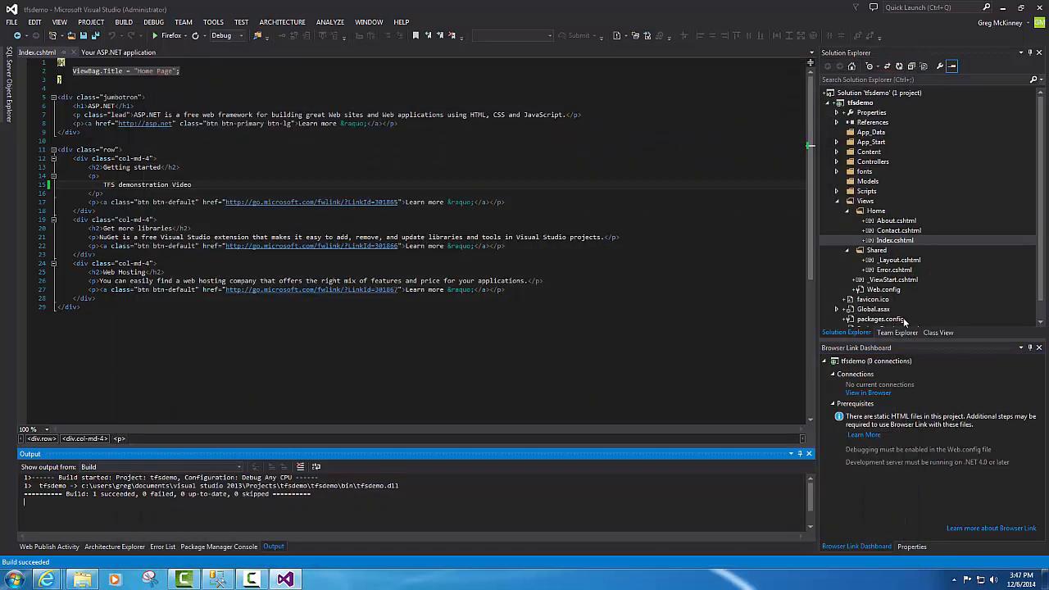
{"action": "left_click", "coordinate": [898, 332]}
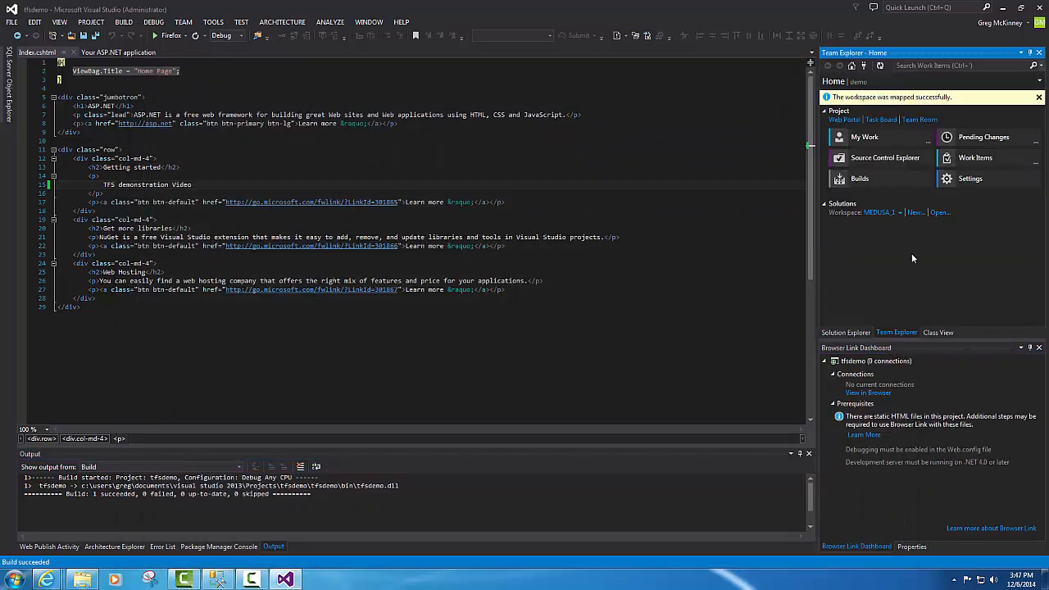
- Check in all 126 pending changes from Pending Changes, then close Visual Studio
{"action": "left_click", "coordinate": [975, 140]}
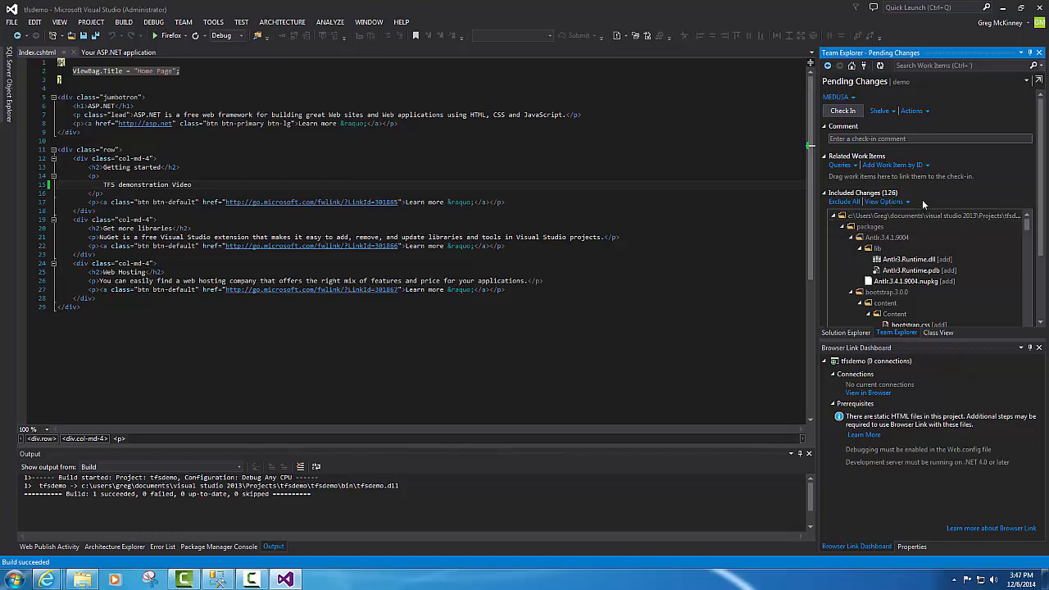
{"action": "left_click", "coordinate": [842, 112]}
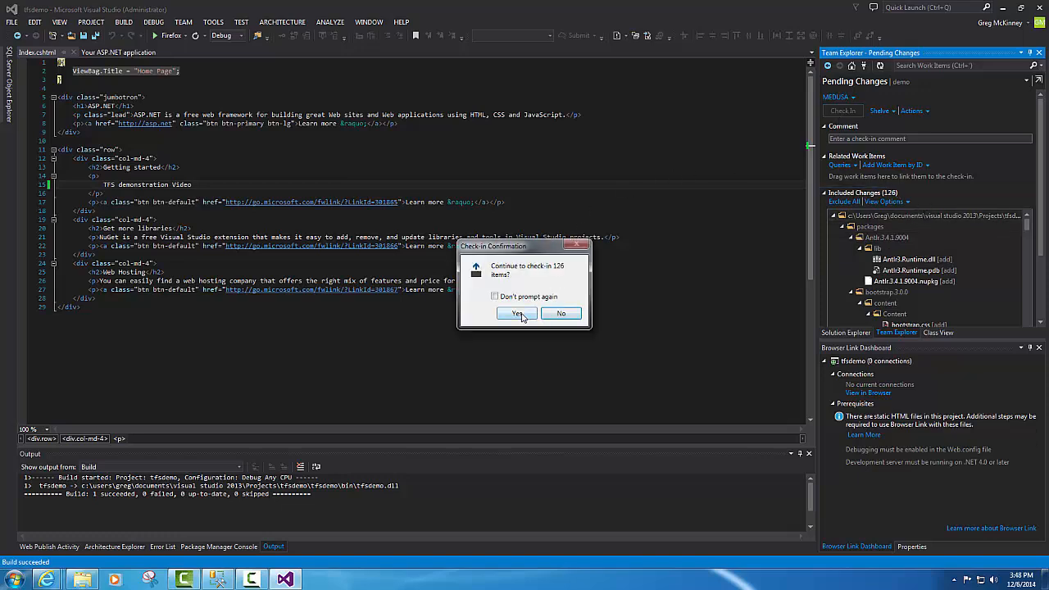
{"action": "left_click", "coordinate": [518, 314]}
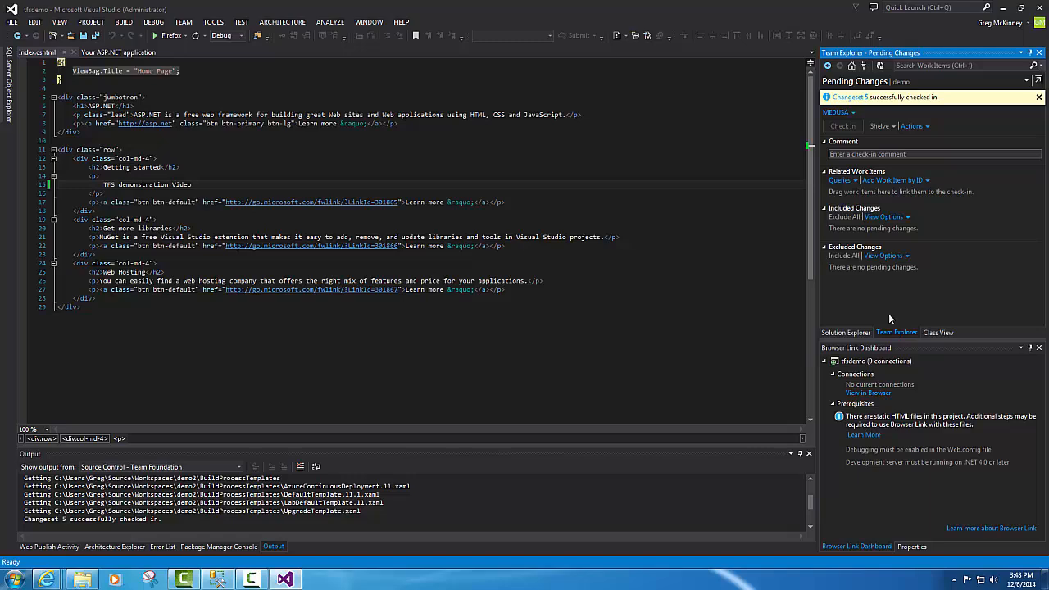
{"action": "left_click", "coordinate": [1039, 7]}
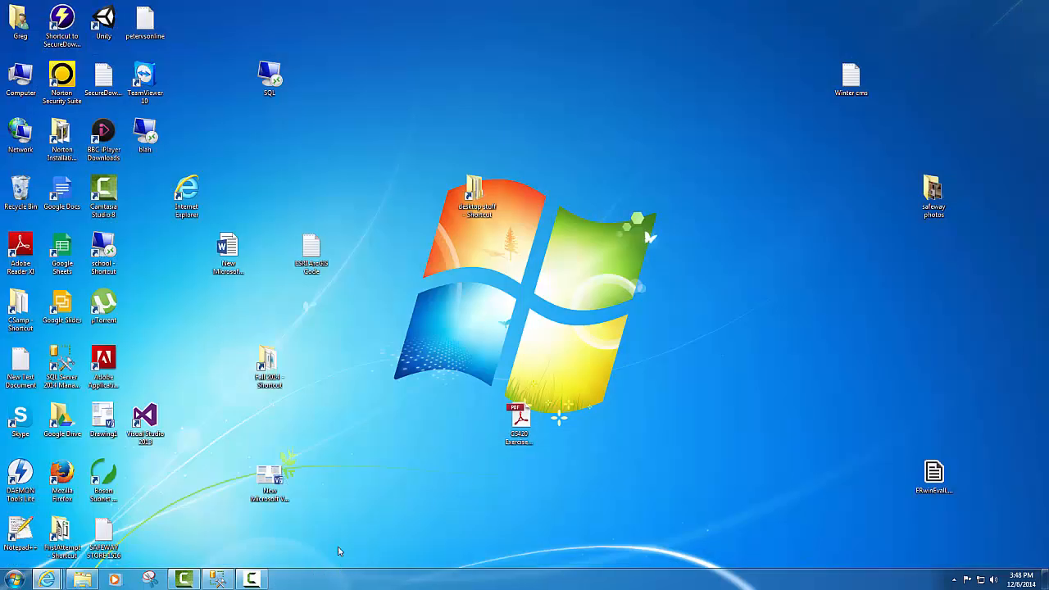
- Relaunch Visual Studio 2013 and sign out of the Microsoft account in account settings
{"action": "double_click", "coordinate": [144, 420]}
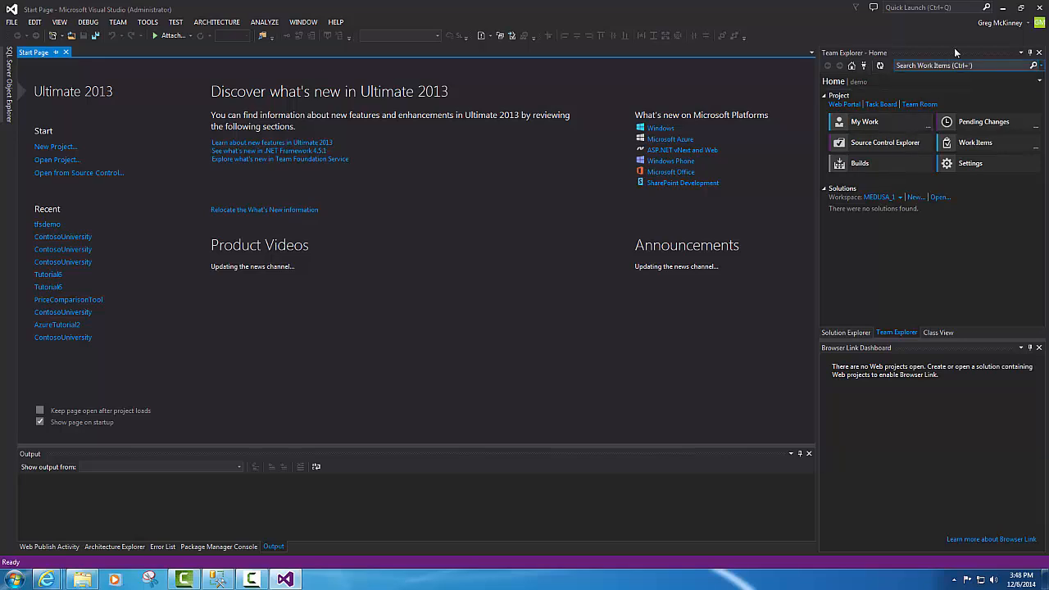
{"action": "left_click", "coordinate": [996, 27]}
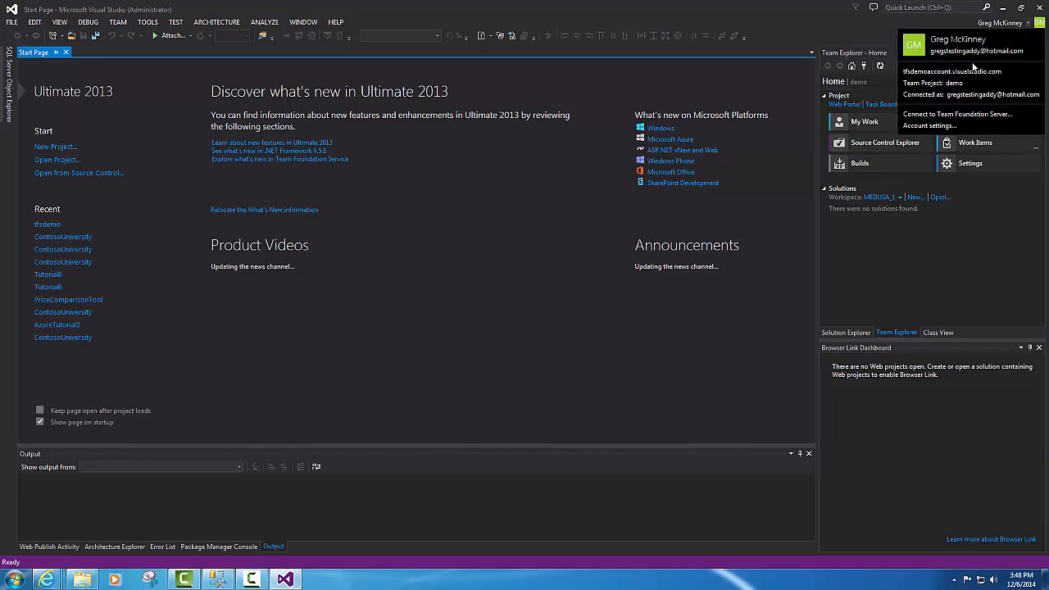
{"action": "left_click", "coordinate": [929, 126]}
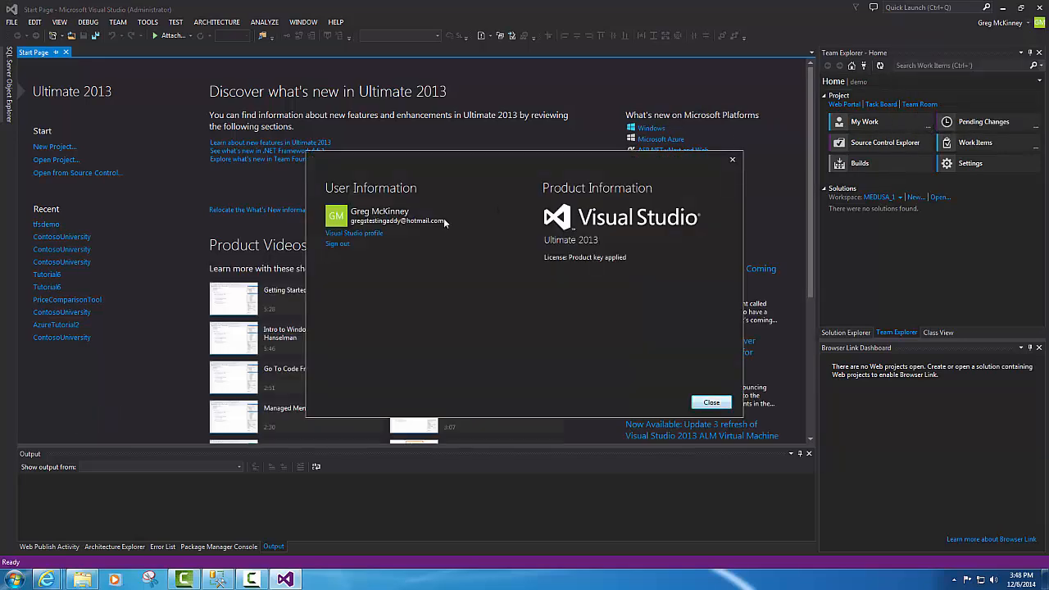
{"action": "left_click", "coordinate": [345, 248]}
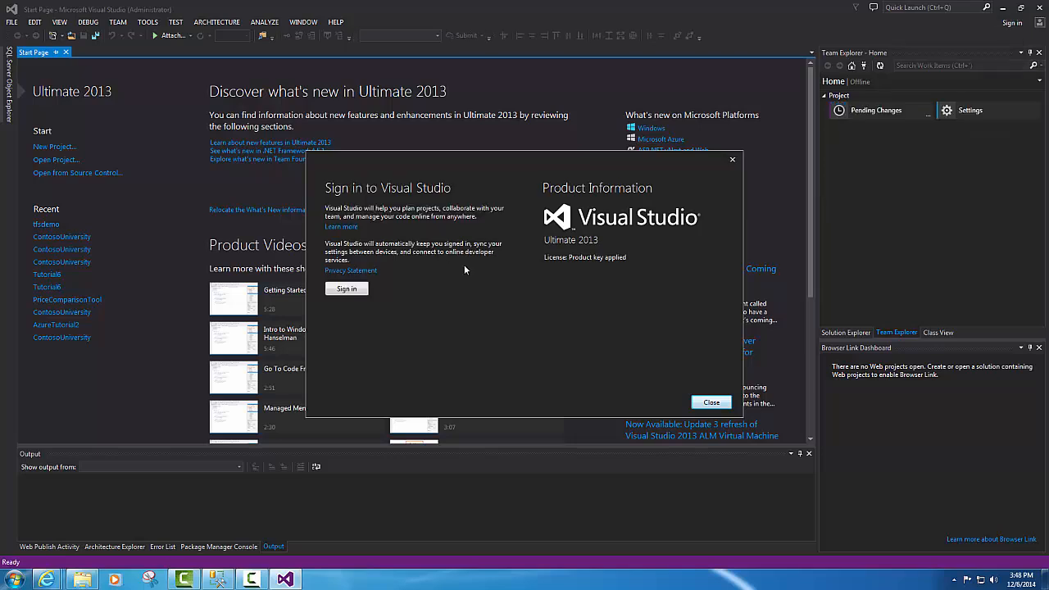
- Sign back in with the saved Microsoft account and close the account dialog
{"action": "left_click", "coordinate": [357, 291]}
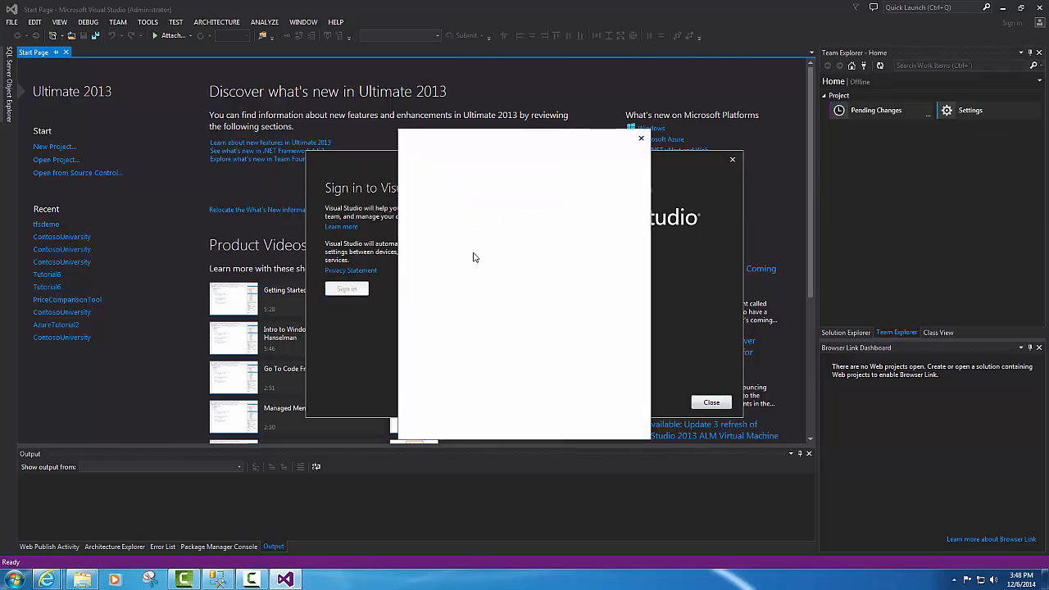
{"action": "left_click", "coordinate": [472, 237]}
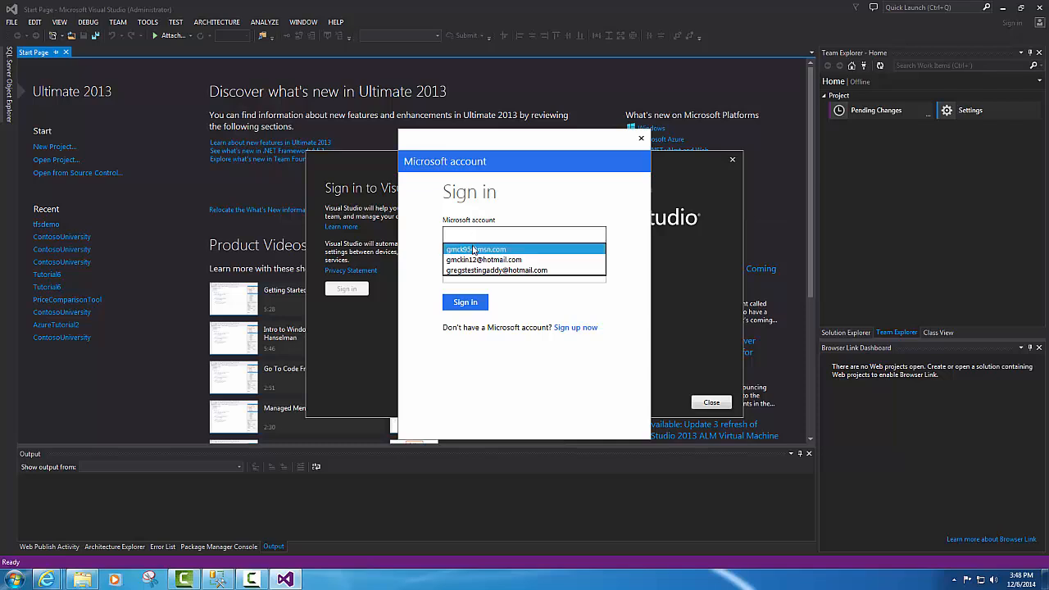
{"action": "left_click", "coordinate": [473, 251]}
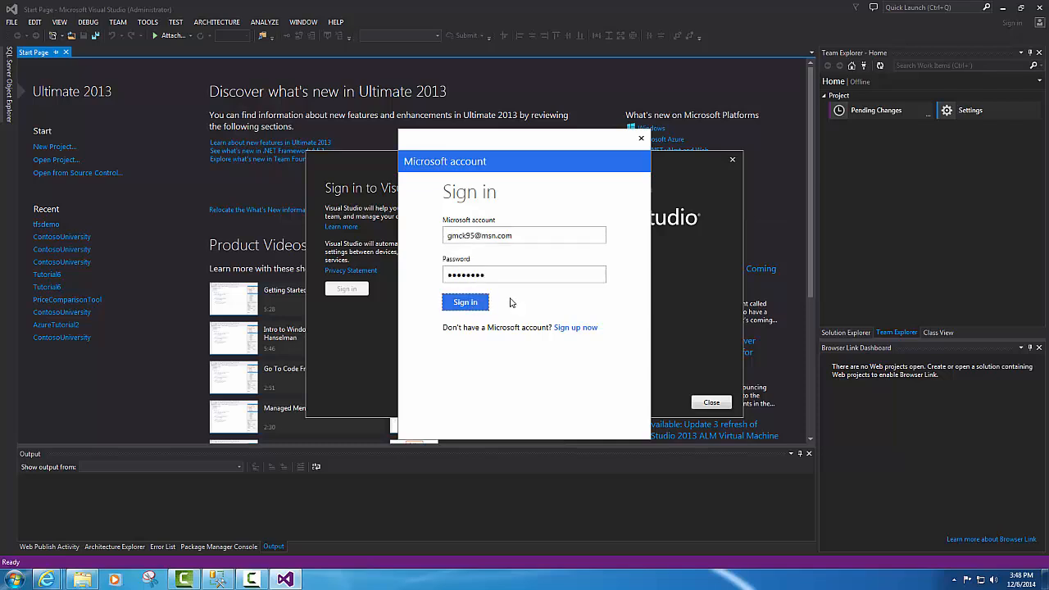
{"action": "key", "text": "Return"}
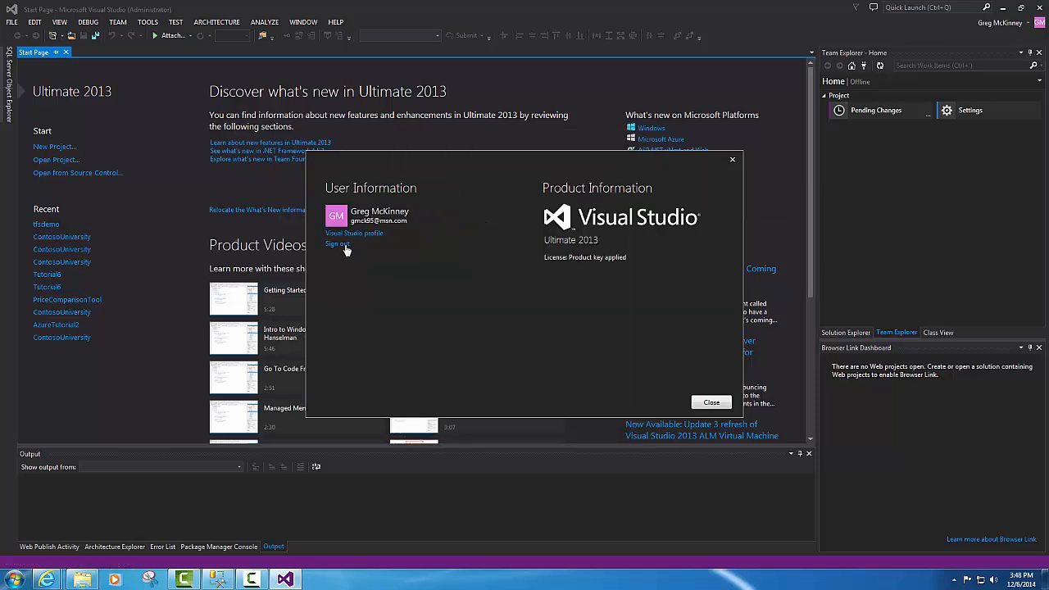
{"action": "left_click", "coordinate": [714, 403]}
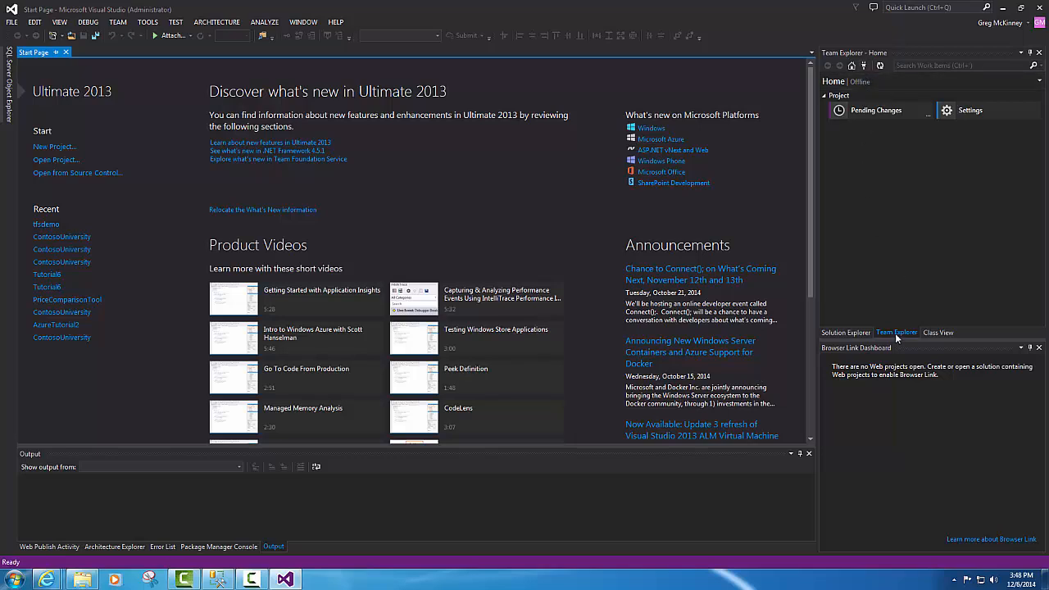
- Select the hosted TFS server, tick 470Project, connect, and open Source Control Explorer
{"action": "left_click", "coordinate": [864, 68]}
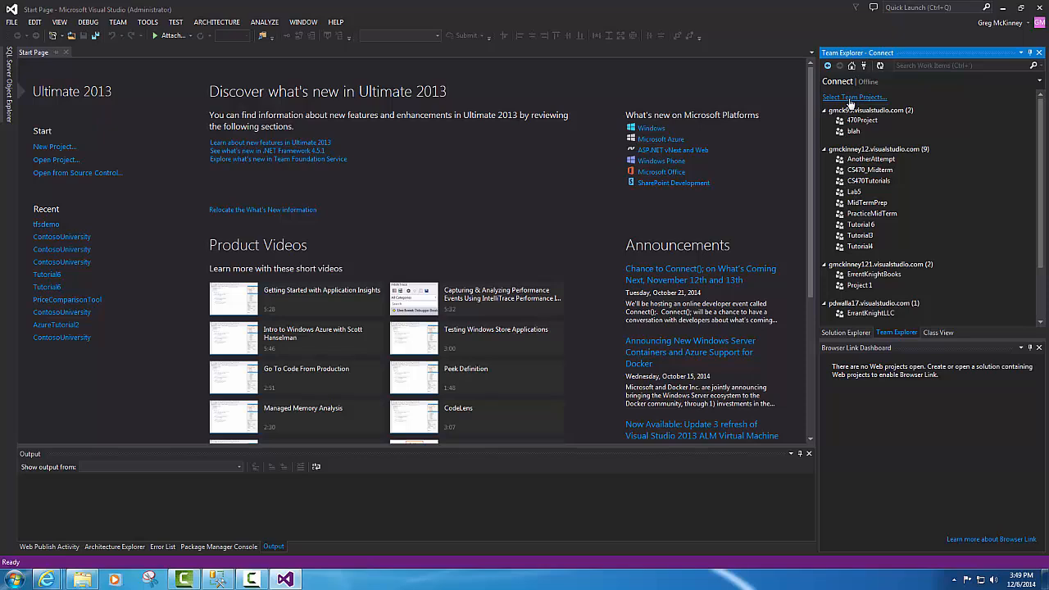
{"action": "left_click", "coordinate": [850, 97]}
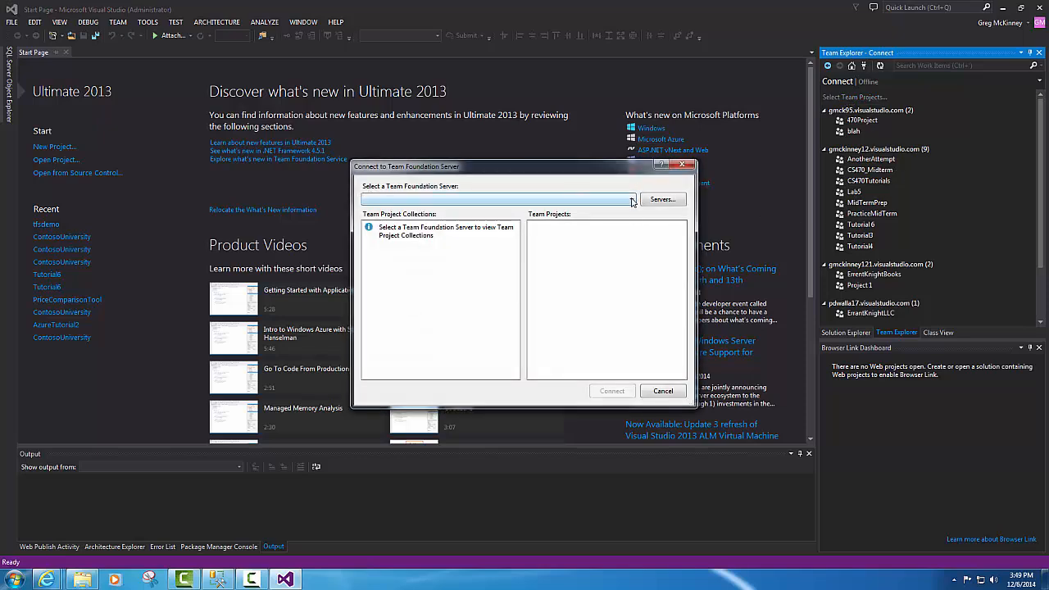
{"action": "left_click", "coordinate": [631, 202]}
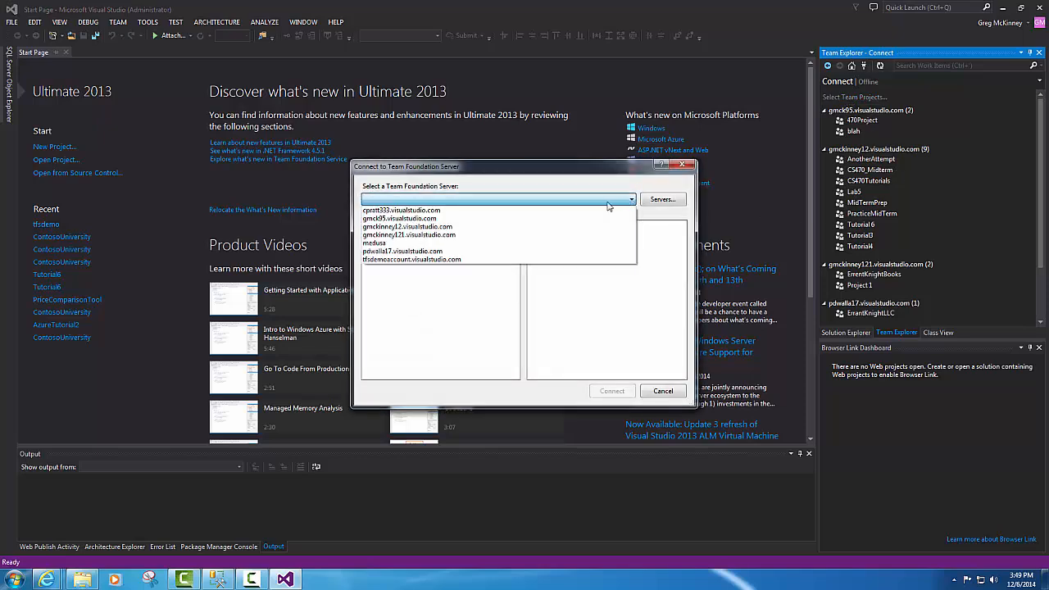
{"action": "left_click", "coordinate": [463, 218]}
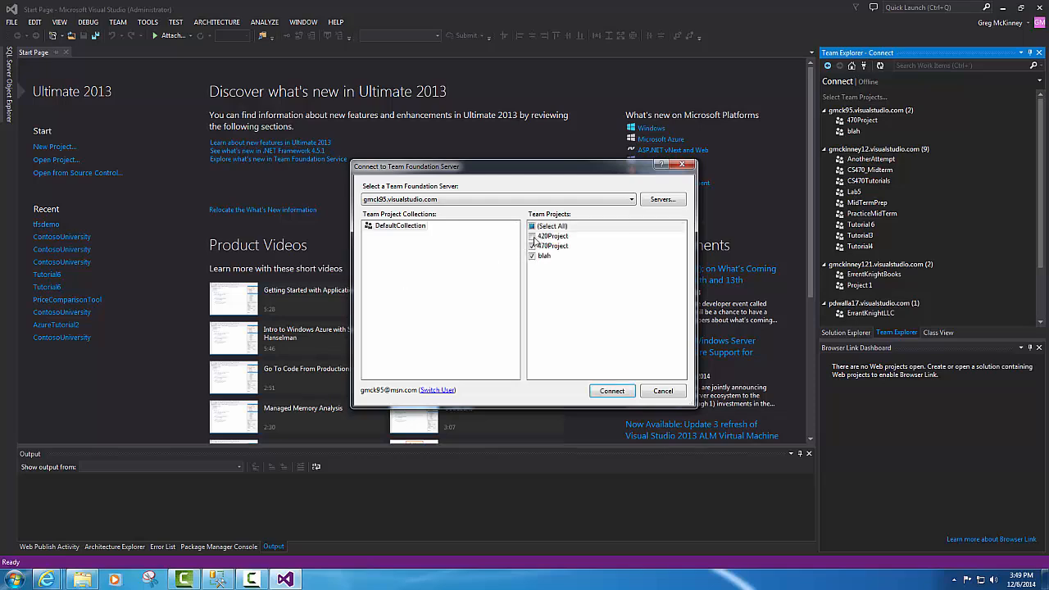
{"action": "left_click", "coordinate": [533, 237]}
{"action": "left_click", "coordinate": [607, 392]}
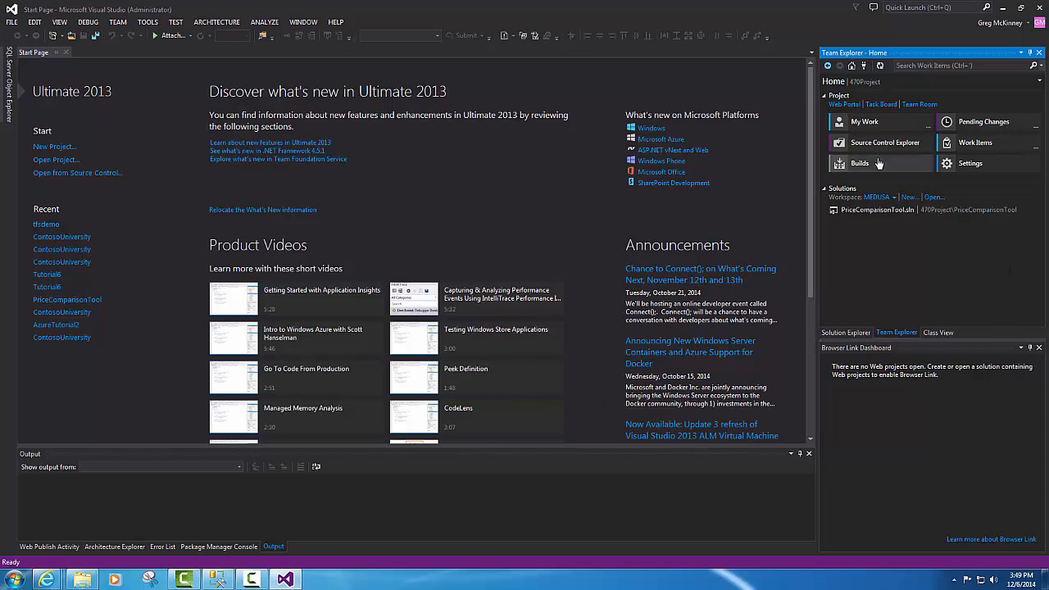
{"action": "left_click", "coordinate": [885, 142]}
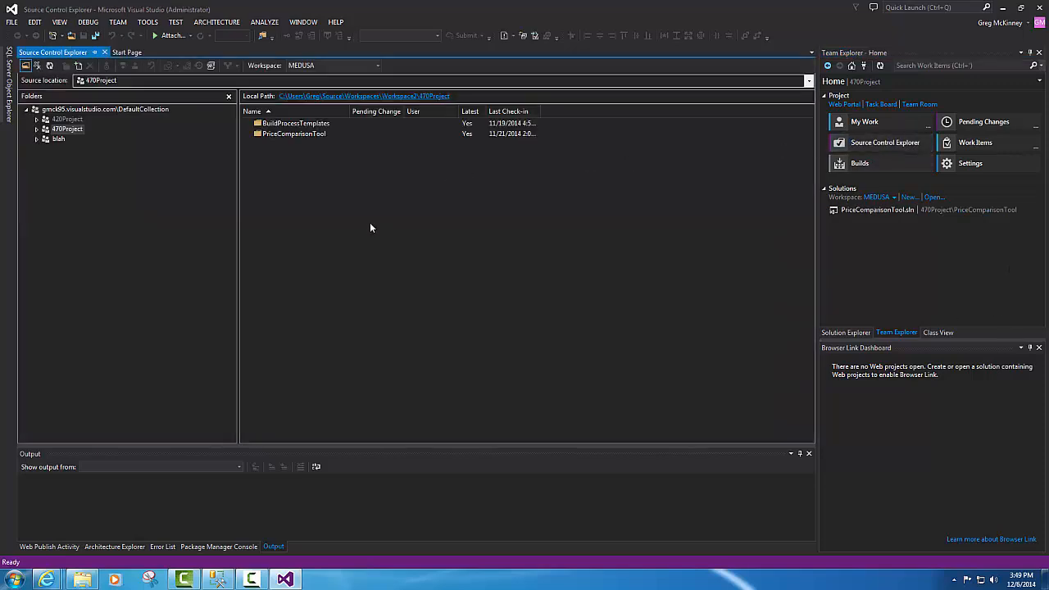
- Expand 470Project and get the latest version of PriceComparisonTool, confirming it is up to date
{"action": "double_click", "coordinate": [45, 129]}
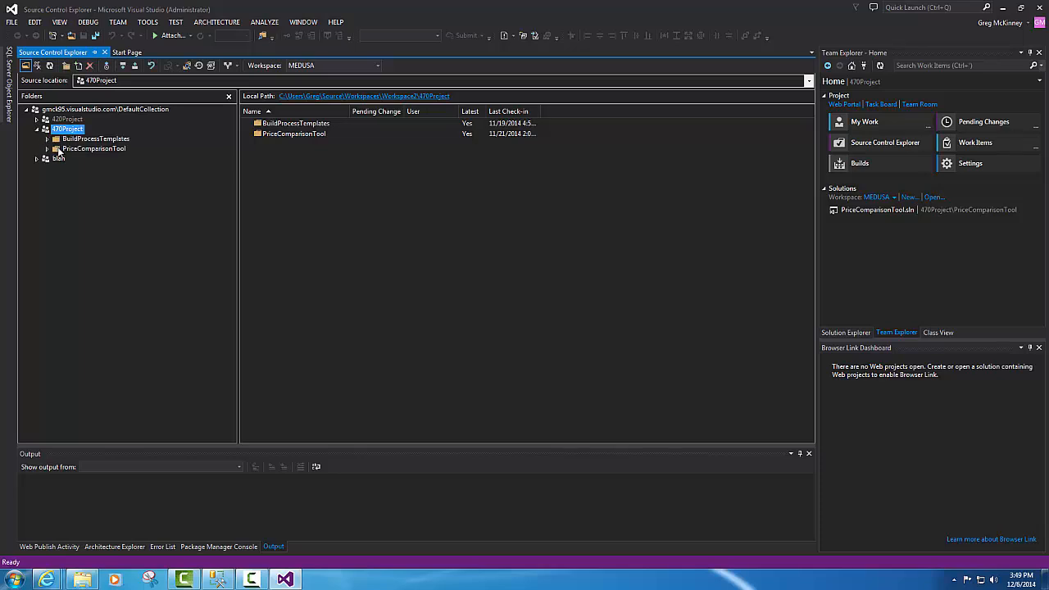
{"action": "right_click", "coordinate": [60, 152]}
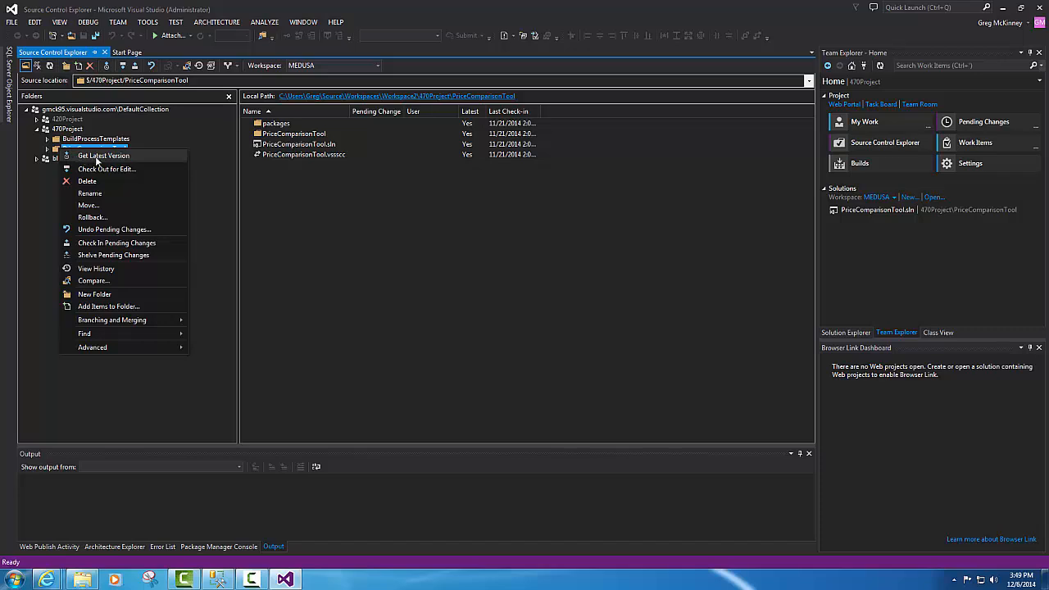
{"action": "left_click", "coordinate": [103, 157]}
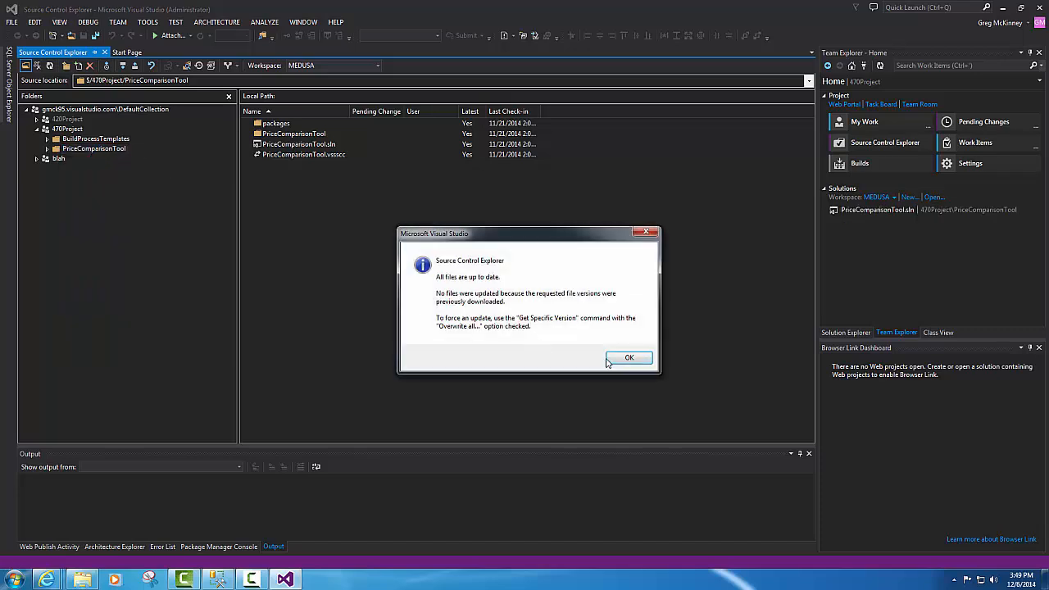
{"action": "left_click", "coordinate": [628, 358]}
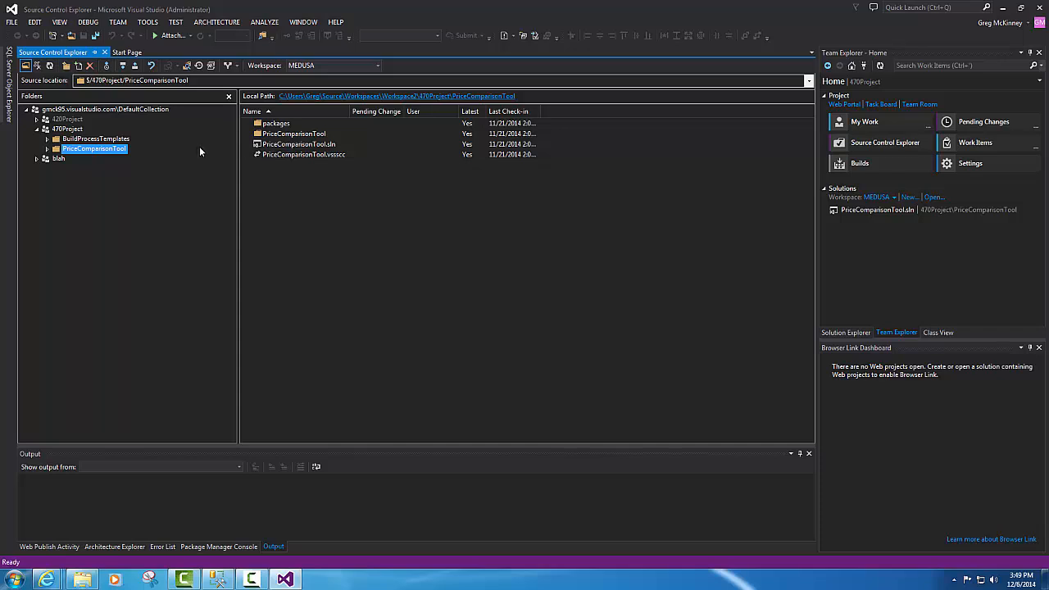
{"action": "left_click", "coordinate": [288, 147]}
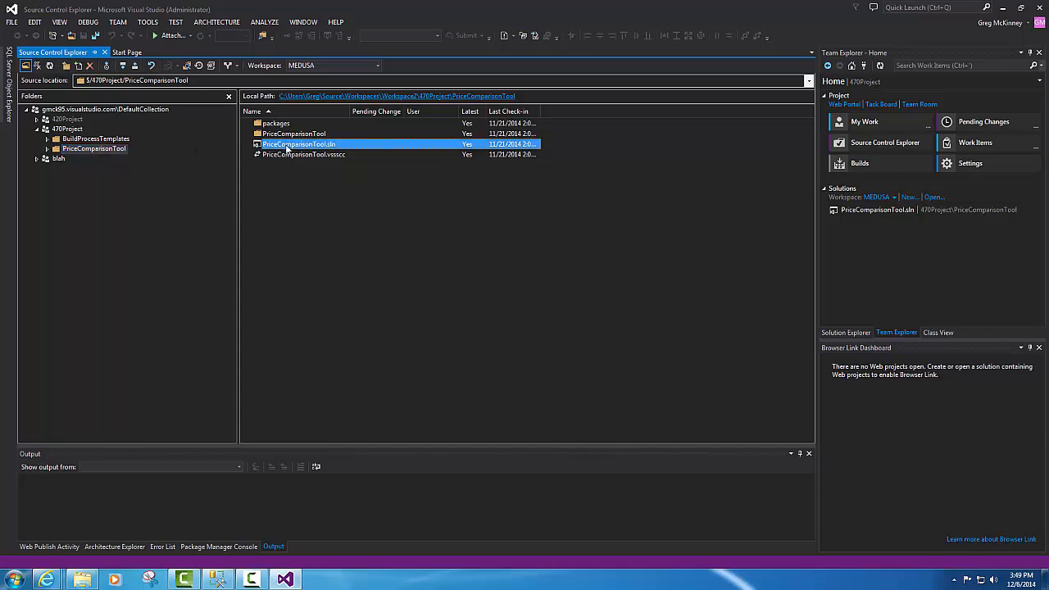
- Open PriceComparisonTool.sln and type 'dsklfjdfsklaesro' on line 21 of ShoppingList.cs
{"action": "double_click", "coordinate": [288, 145]}
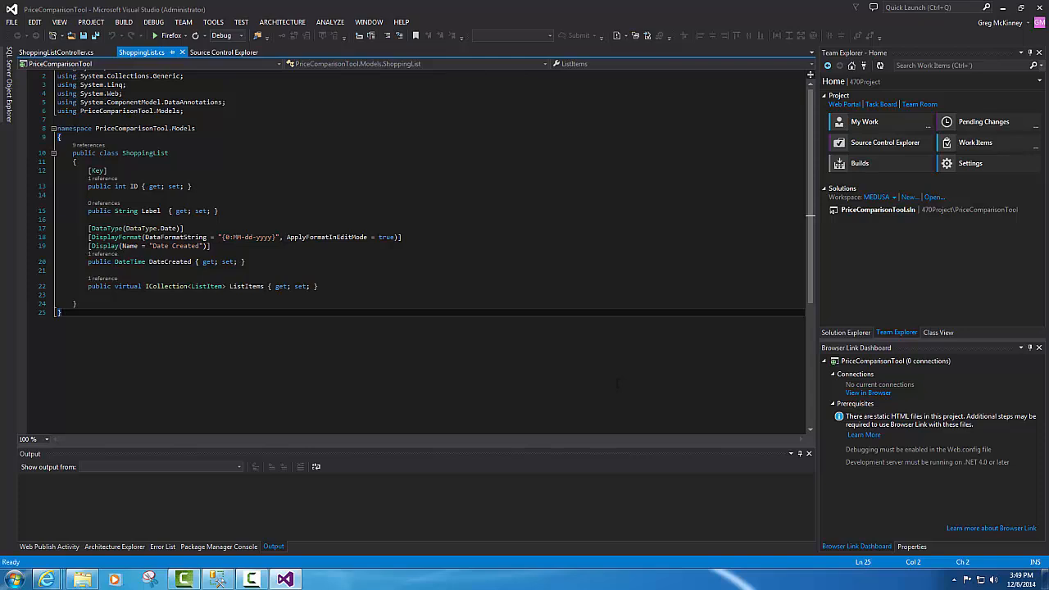
{"action": "left_click", "coordinate": [612, 274]}
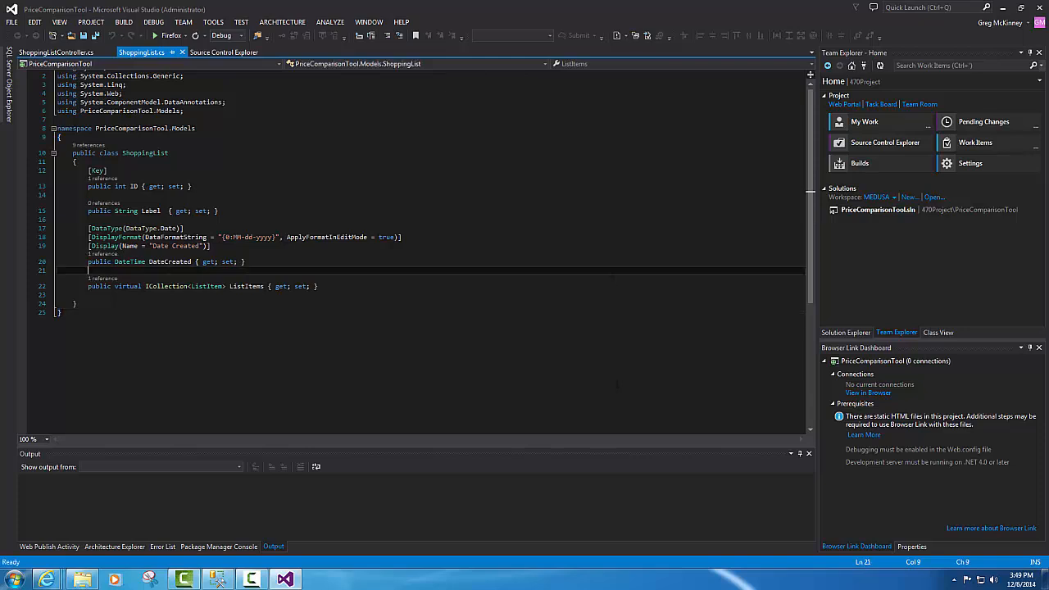
{"action": "type", "text": "dsklfjdfsklaesro"}
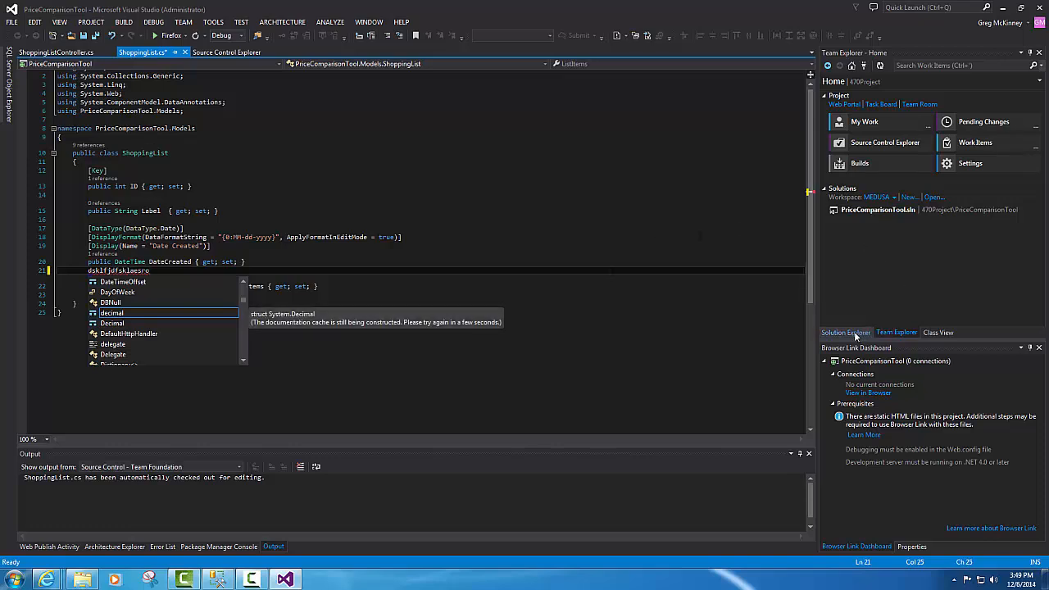
- Undo PriceComparisonTool's pending changes, discarding edits to all modified files
{"action": "left_click", "coordinate": [869, 146]}
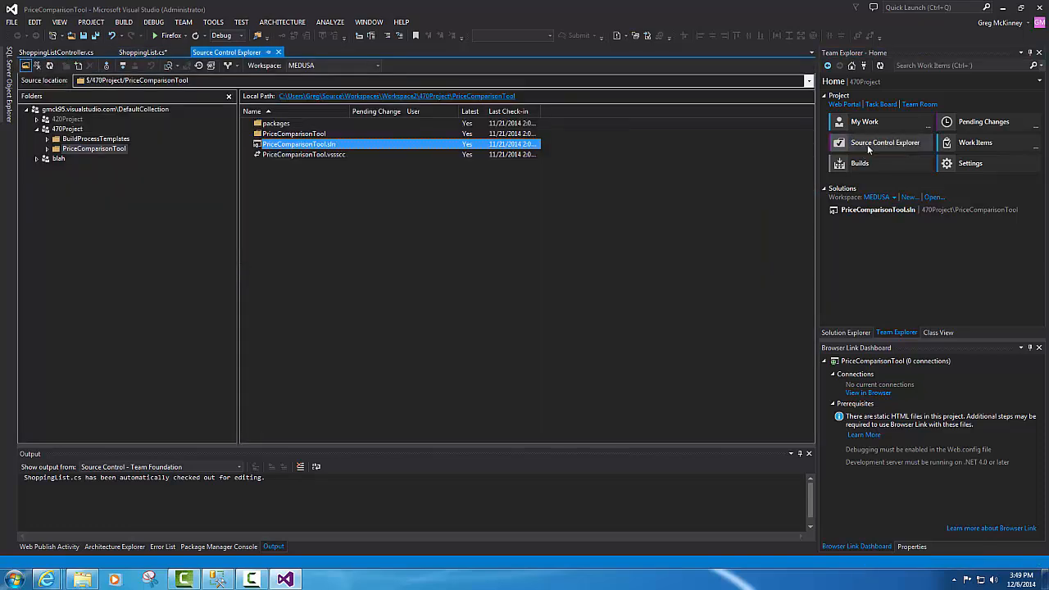
{"action": "right_click", "coordinate": [97, 195]}
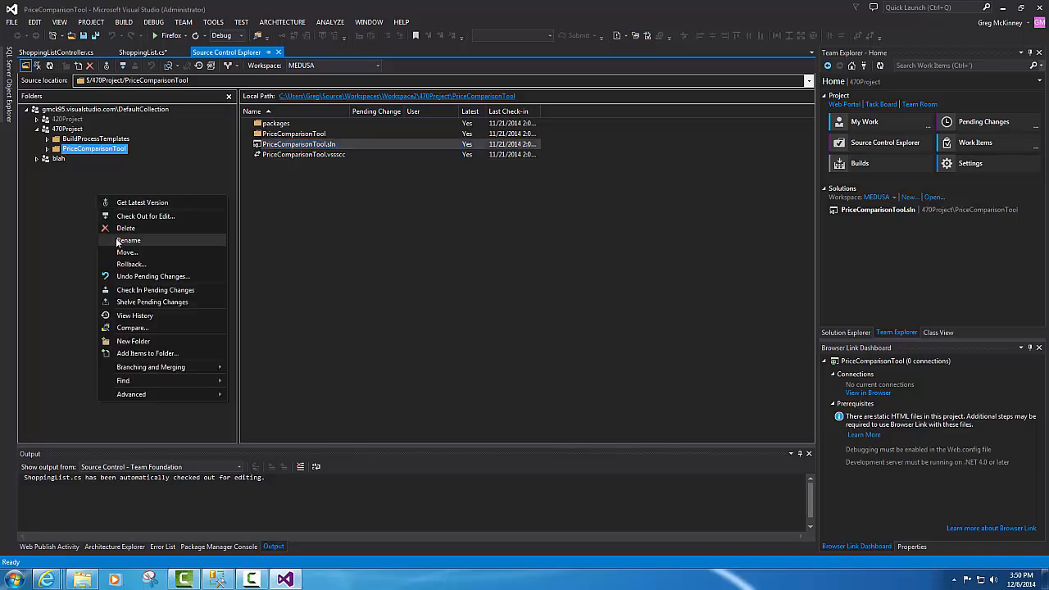
{"action": "left_click", "coordinate": [146, 278]}
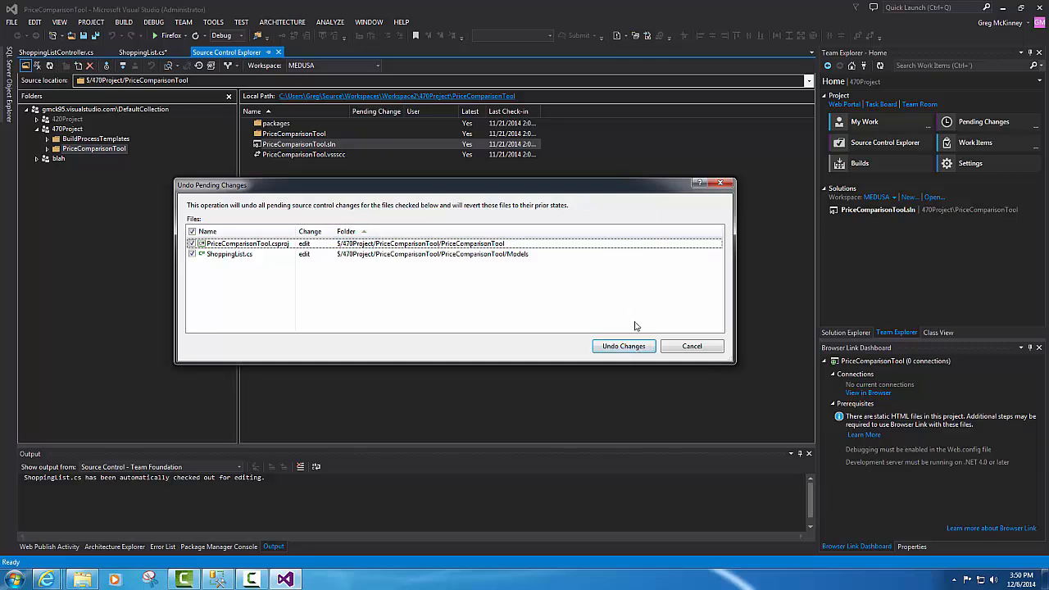
{"action": "left_click", "coordinate": [623, 346]}
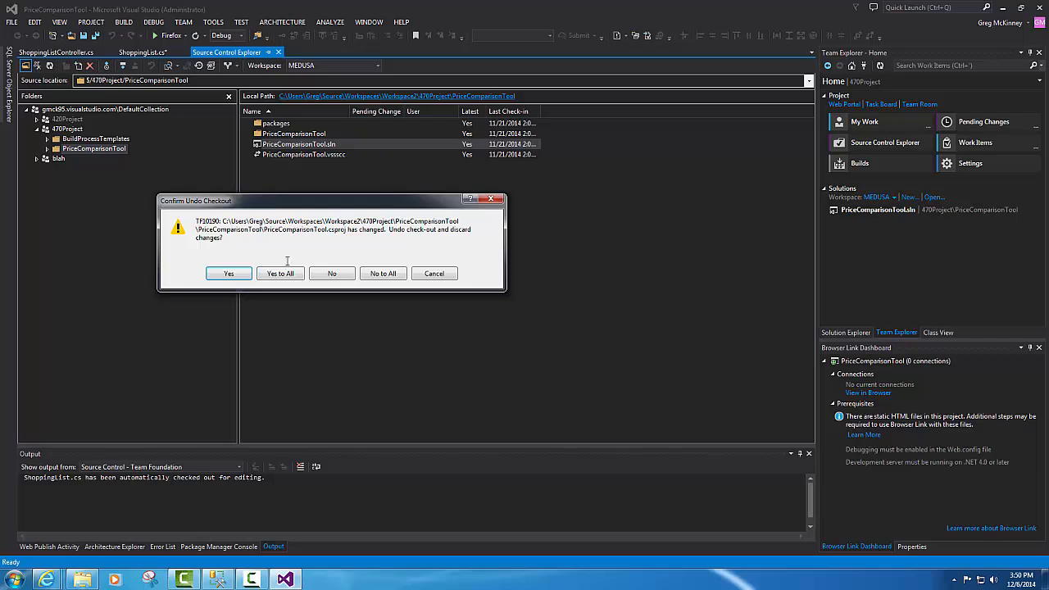
{"action": "left_click", "coordinate": [281, 274]}
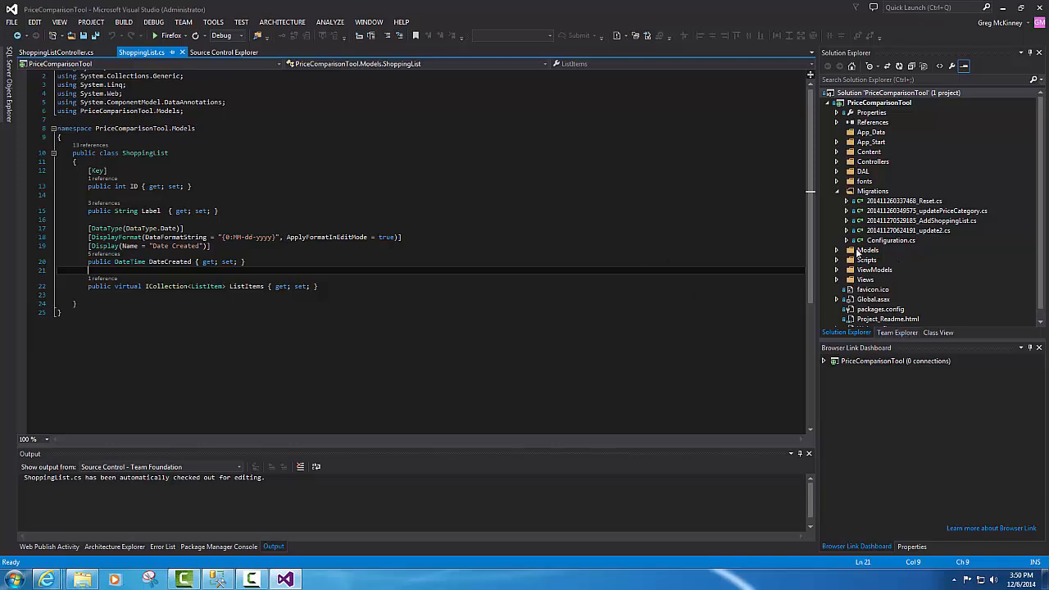
- Use Get Specific Version on PriceComparisonTool to fetch the latest files, confirming they're up to date
{"action": "left_click", "coordinate": [893, 333]}
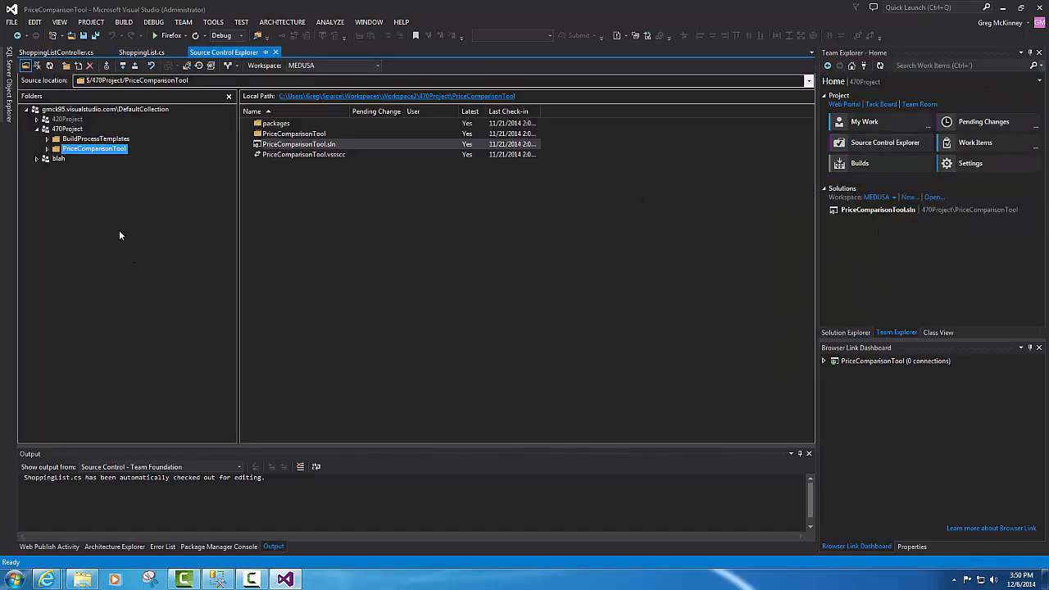
{"action": "right_click", "coordinate": [57, 149]}
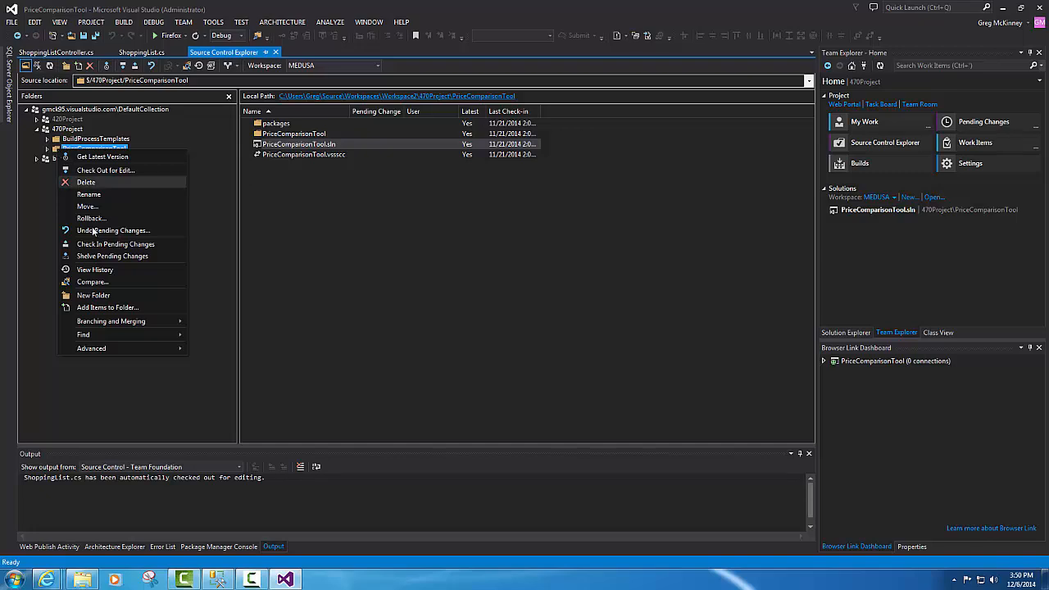
{"action": "mouse_move", "coordinate": [110, 349]}
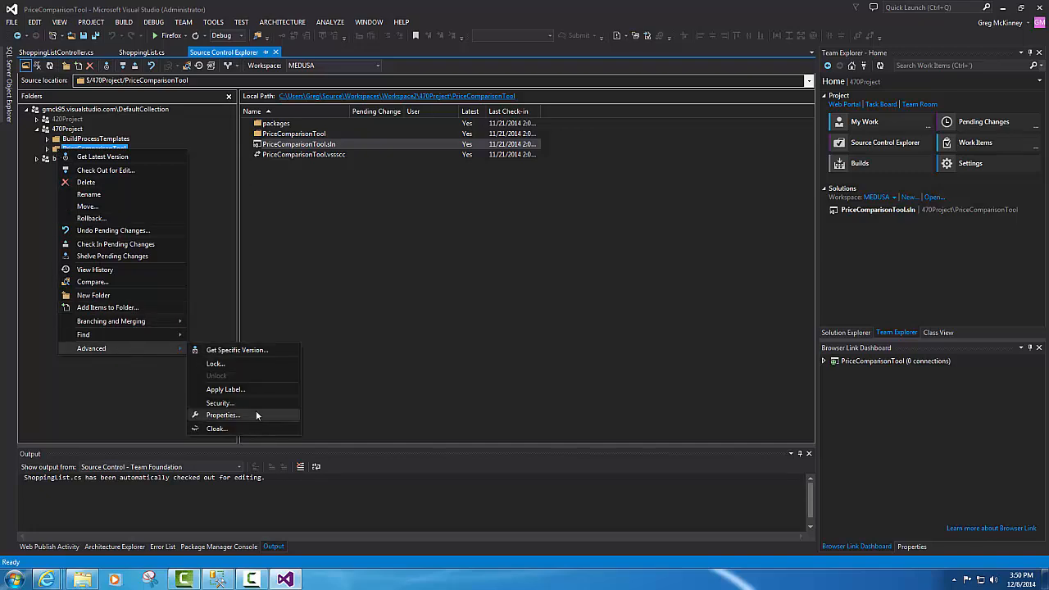
{"action": "left_click", "coordinate": [237, 350]}
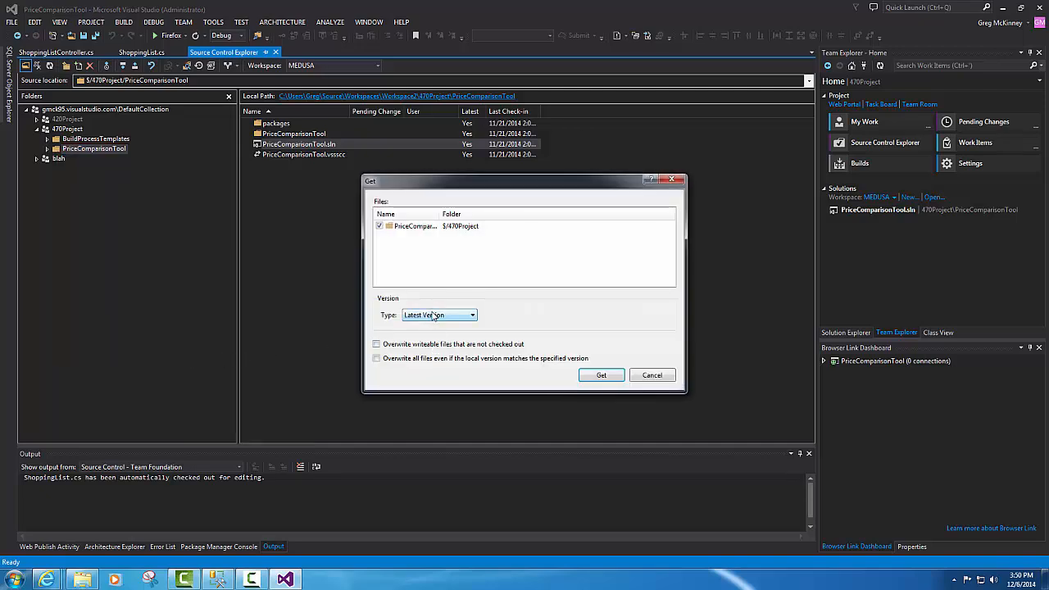
{"action": "left_click", "coordinate": [603, 376]}
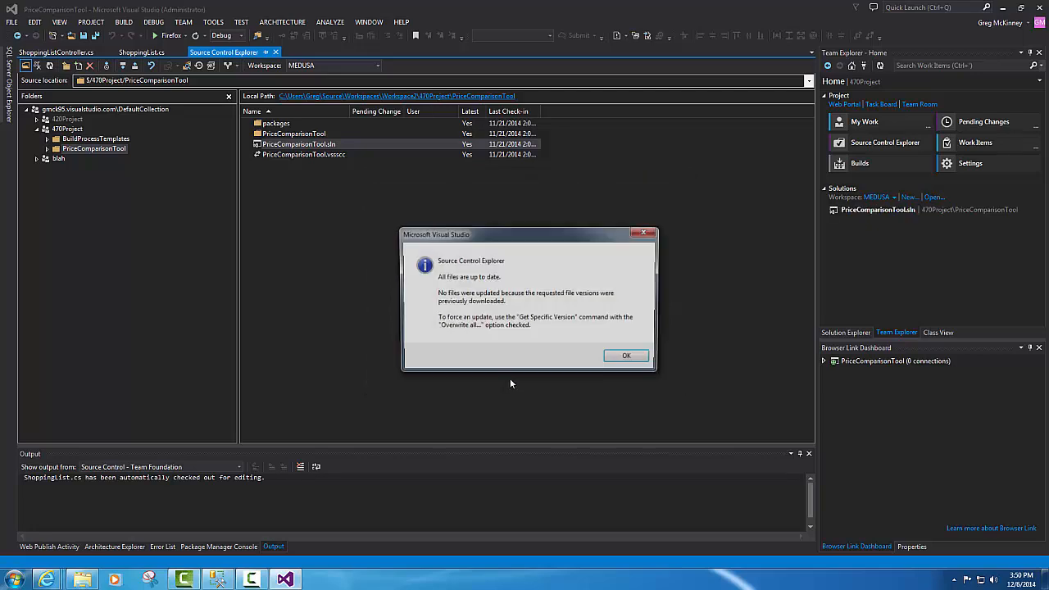
{"action": "key", "text": "Return"}
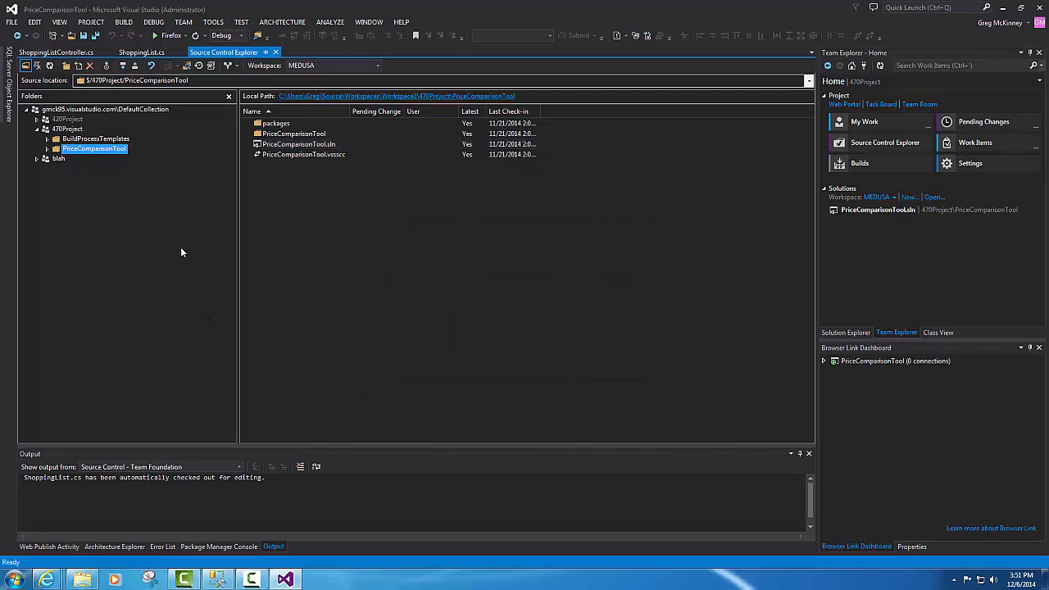
{"action": "right_click", "coordinate": [112, 152]}
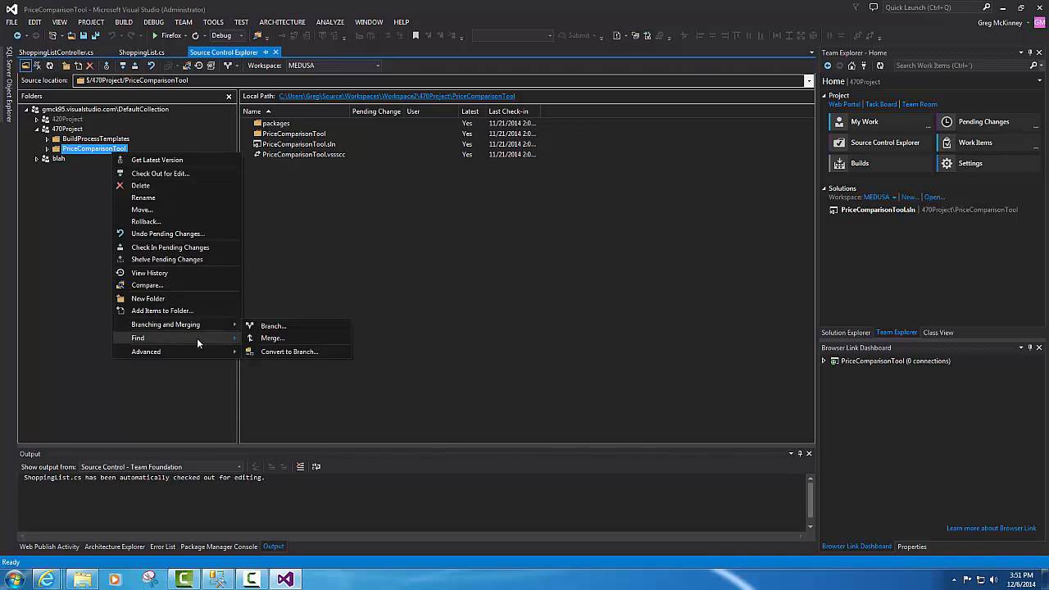
{"action": "mouse_move", "coordinate": [200, 350]}
{"action": "left_click", "coordinate": [326, 353]}
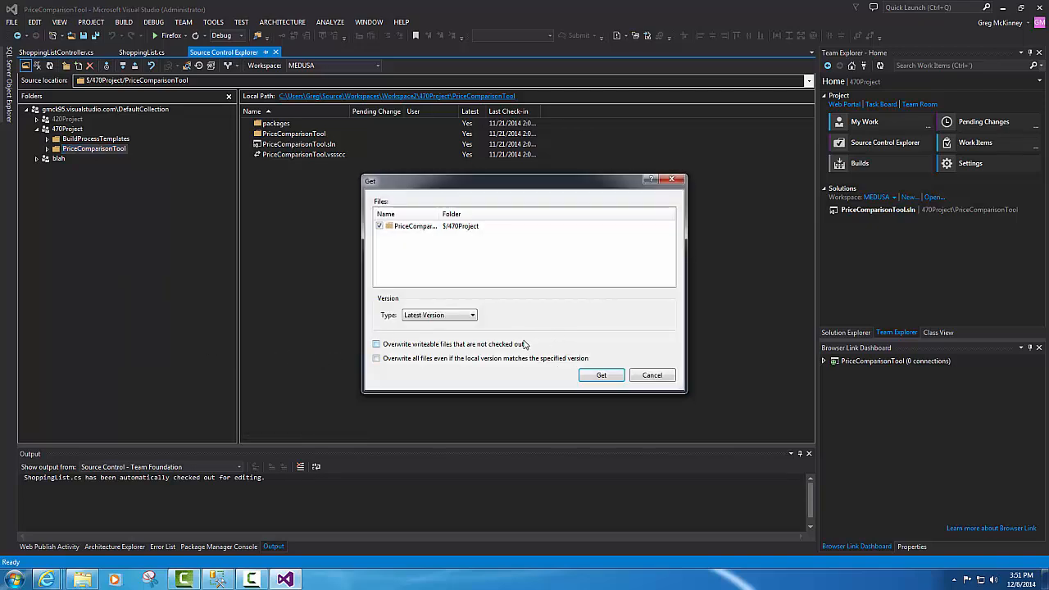
{"action": "left_click", "coordinate": [472, 320]}
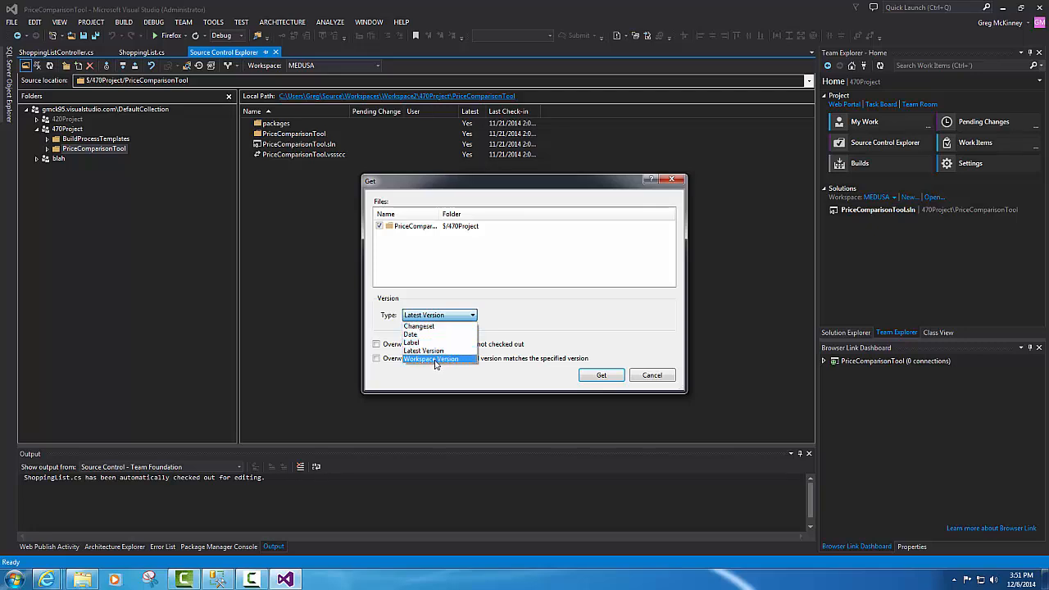
{"action": "left_click", "coordinate": [428, 326]}
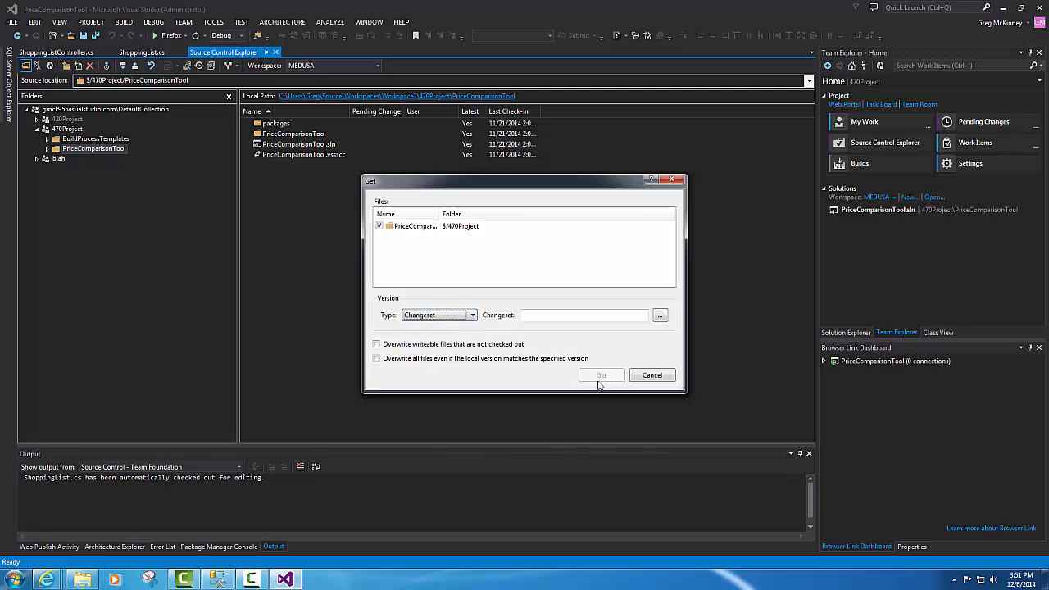
{"action": "left_click", "coordinate": [661, 317]}
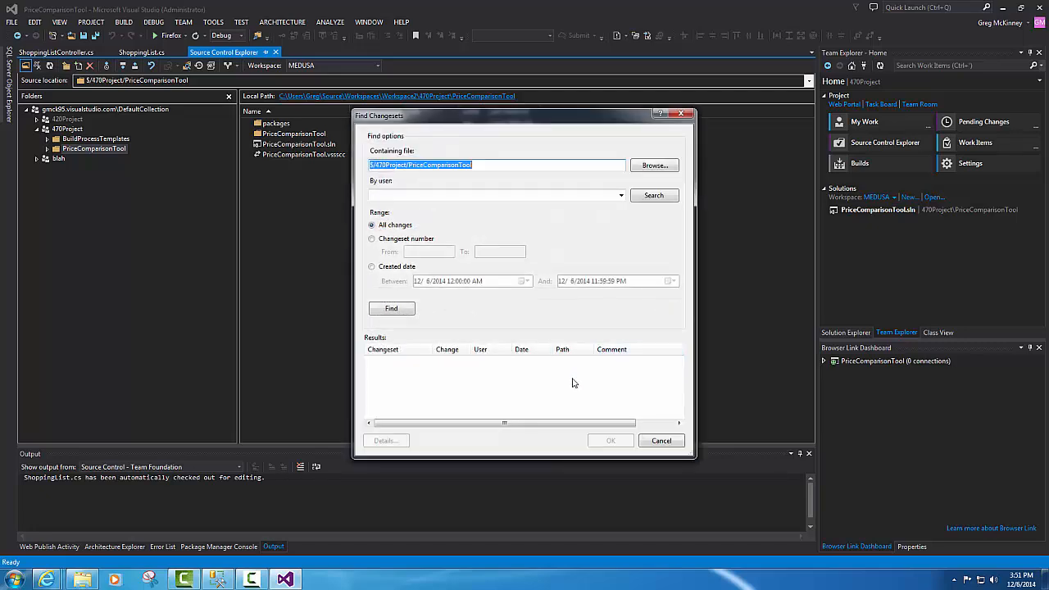
{"action": "left_click", "coordinate": [393, 312]}
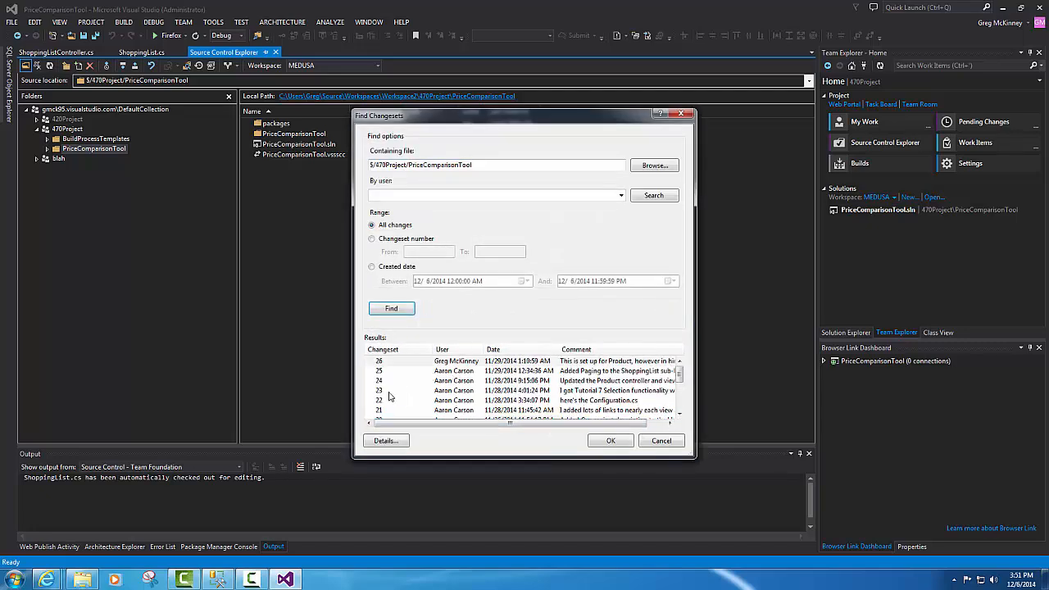
{"action": "left_click", "coordinate": [384, 391]}
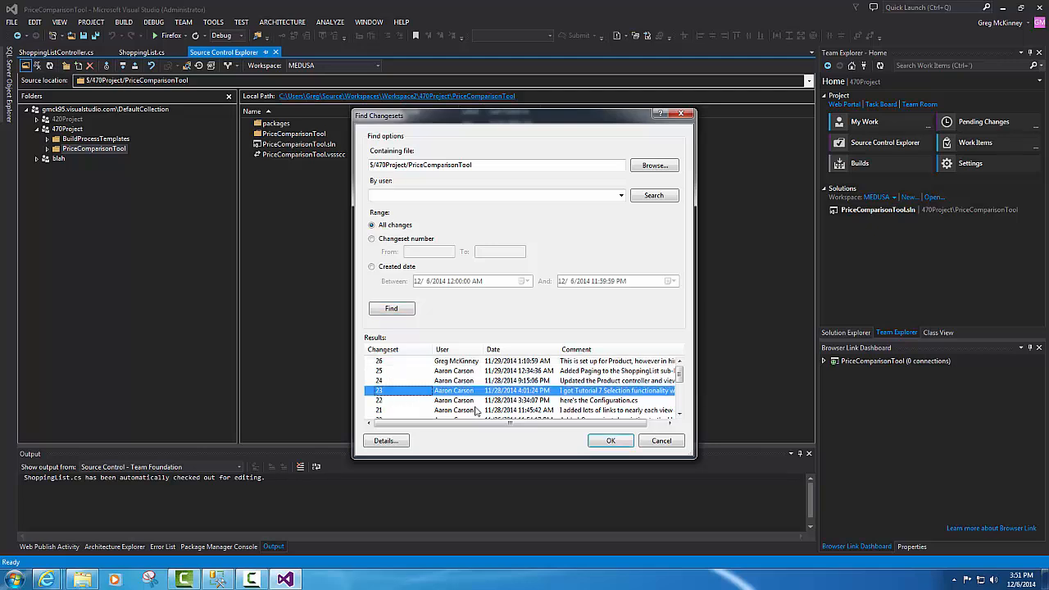
{"action": "left_click", "coordinate": [661, 441]}
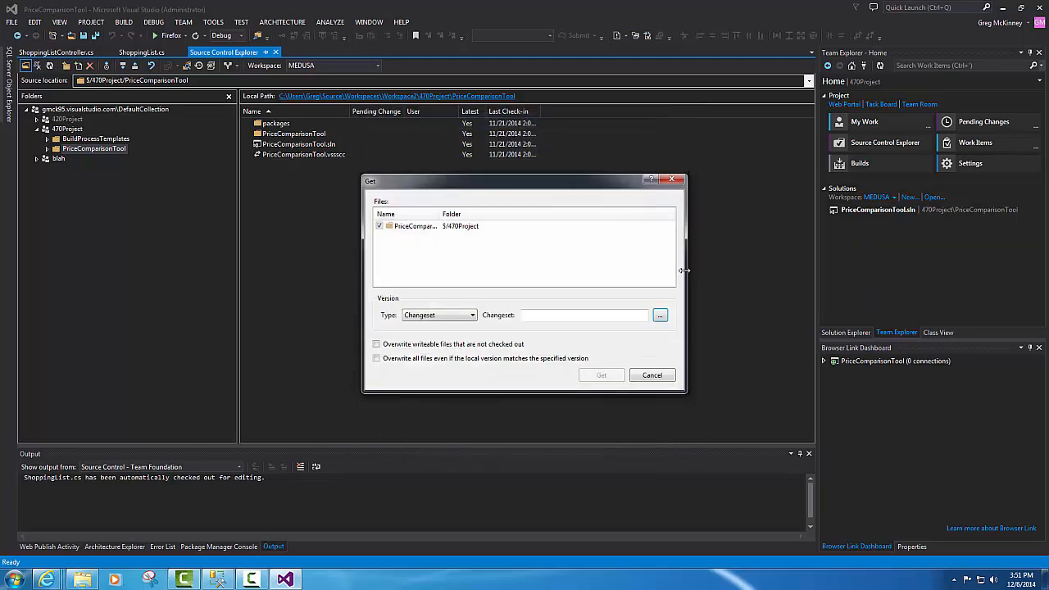
{"action": "left_click", "coordinate": [674, 180]}
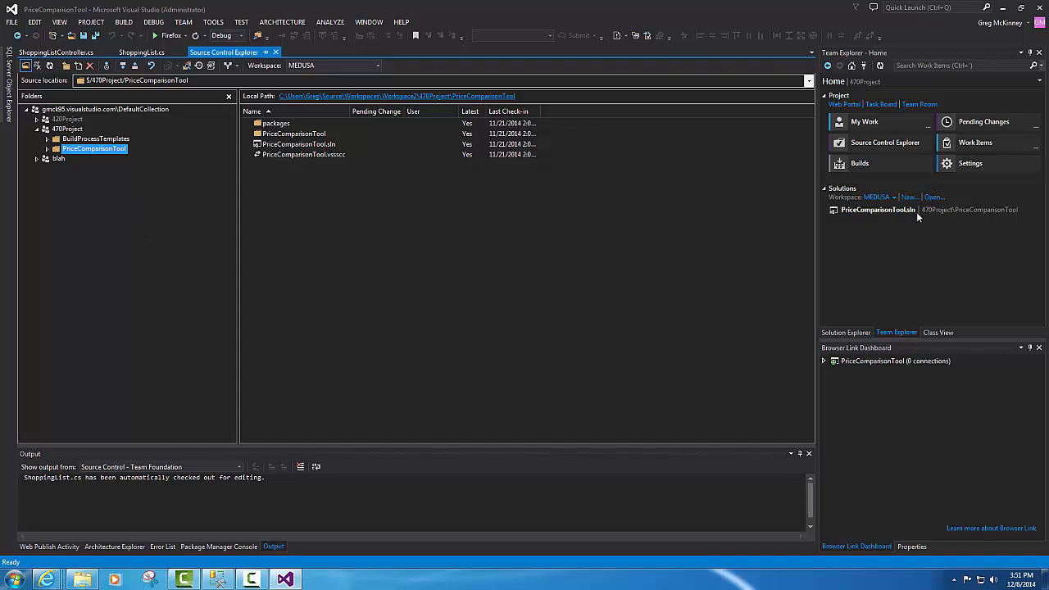
{"action": "left_click", "coordinate": [852, 331]}
{"action": "left_click", "coordinate": [856, 231]}
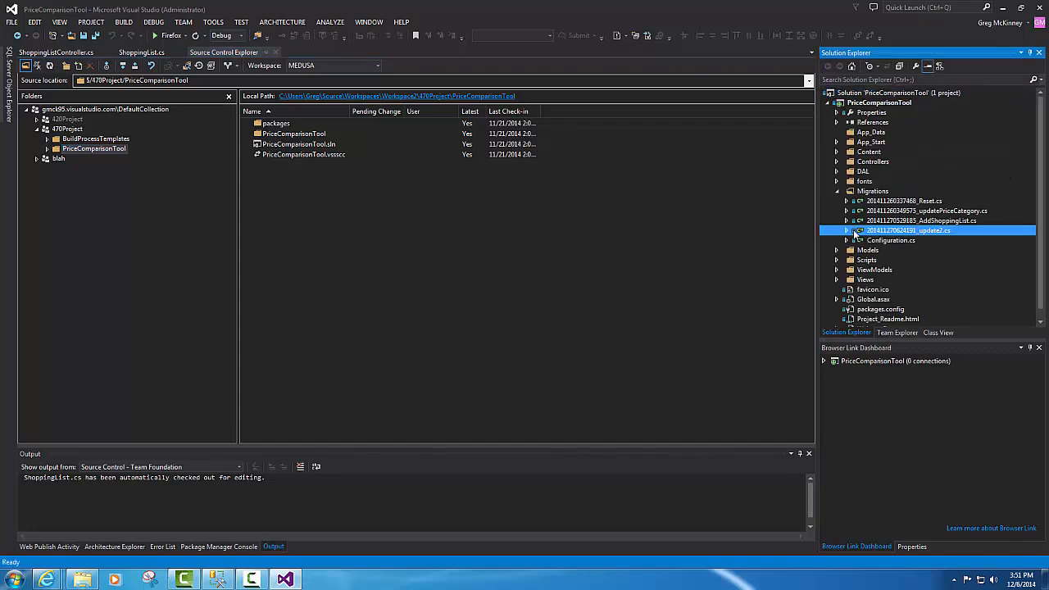
{"action": "right_click", "coordinate": [856, 232]}
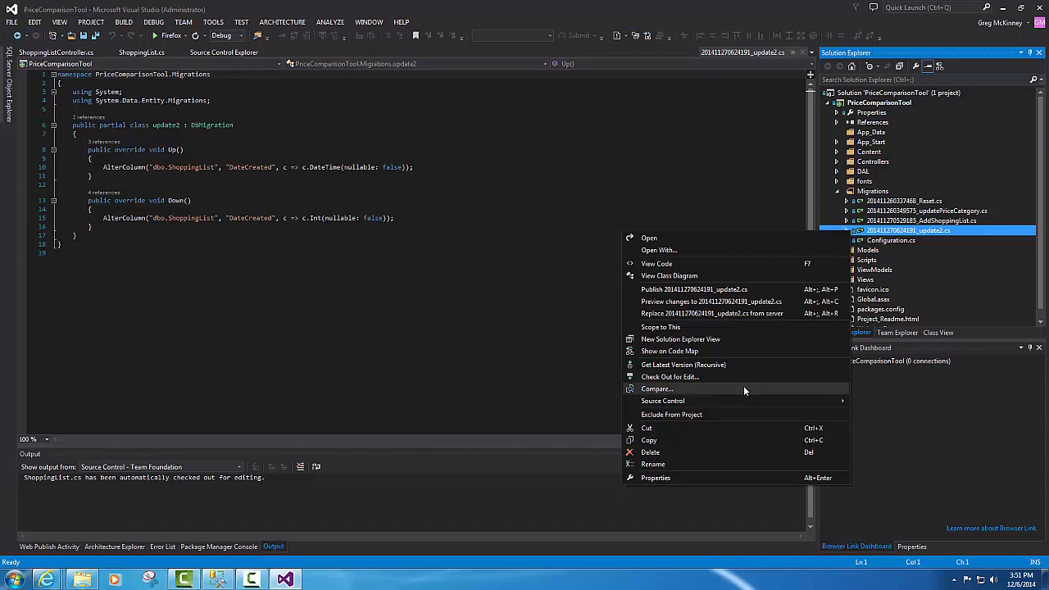
{"action": "mouse_move", "coordinate": [740, 402]}
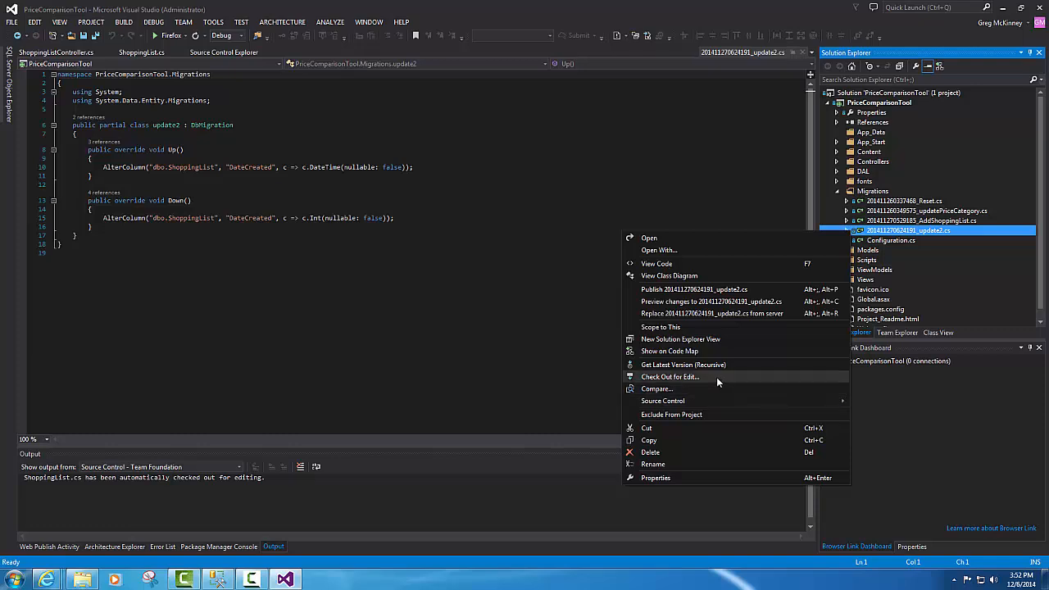
{"action": "left_click", "coordinate": [717, 377]}
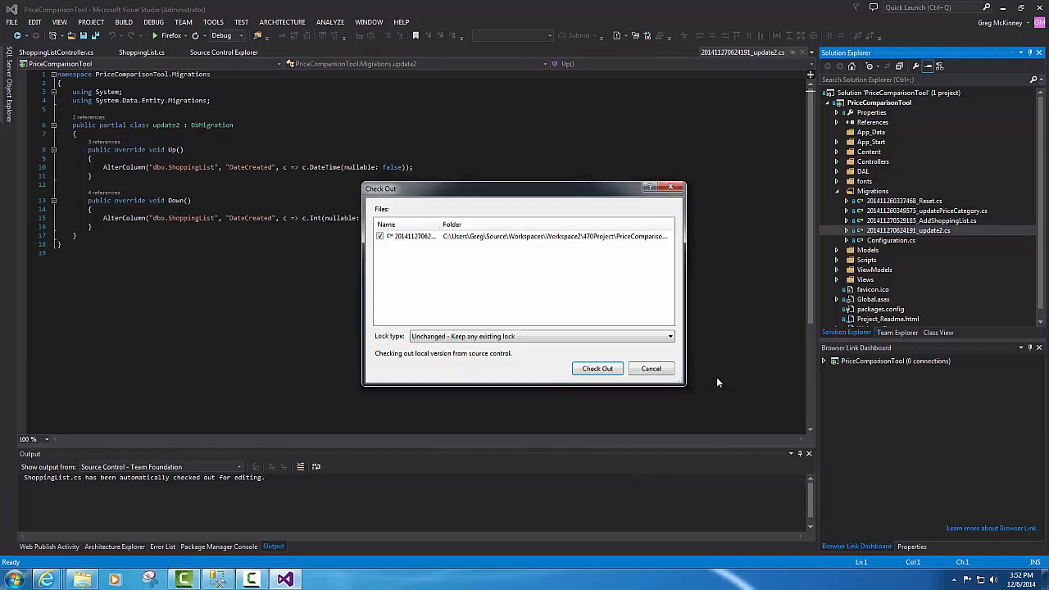
{"action": "left_click", "coordinate": [596, 339]}
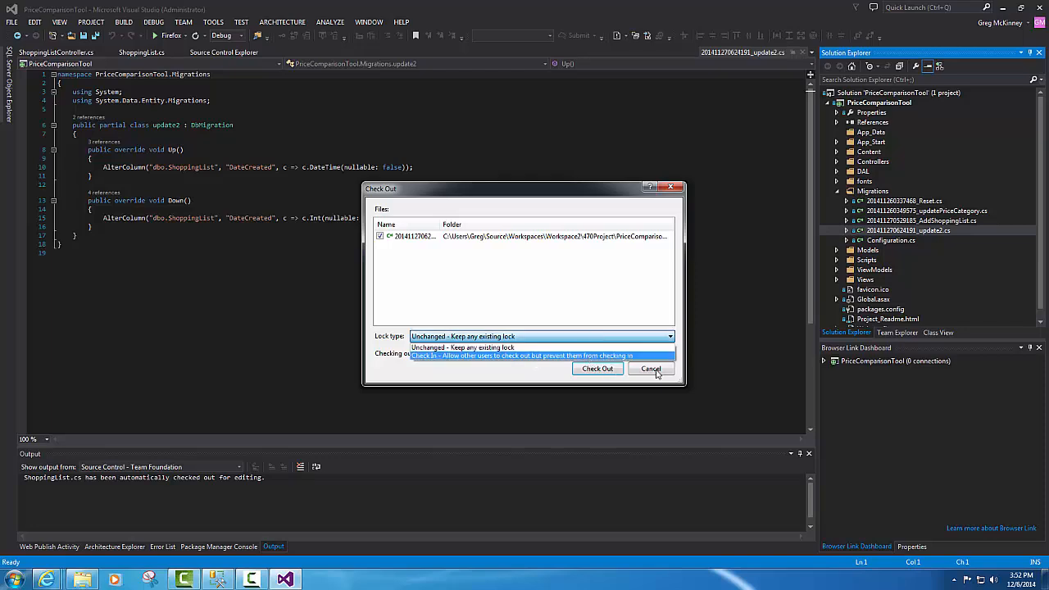
{"action": "left_click", "coordinate": [542, 378]}
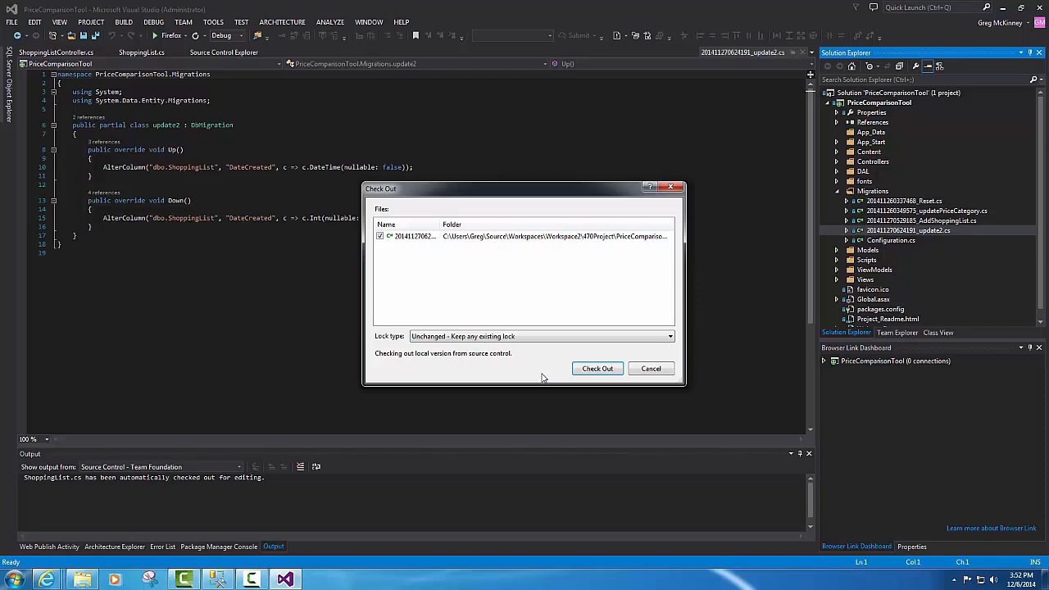
{"action": "left_click", "coordinate": [598, 368]}
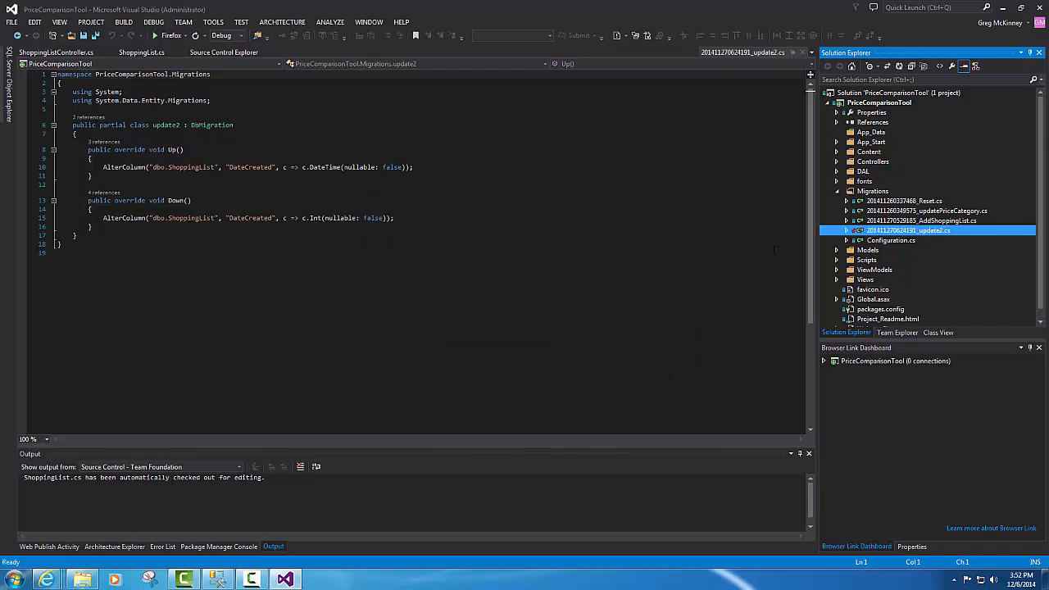
- Show the update2 migration's three pending changes for check-in, then close Visual Studio
{"action": "mouse_move", "coordinate": [854, 233]}
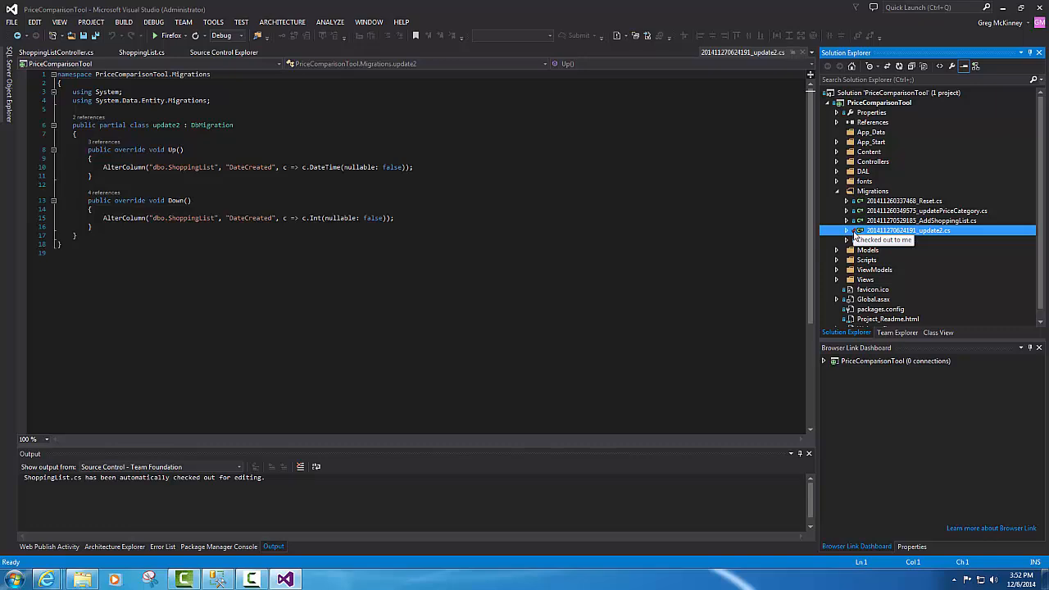
{"action": "right_click", "coordinate": [854, 233]}
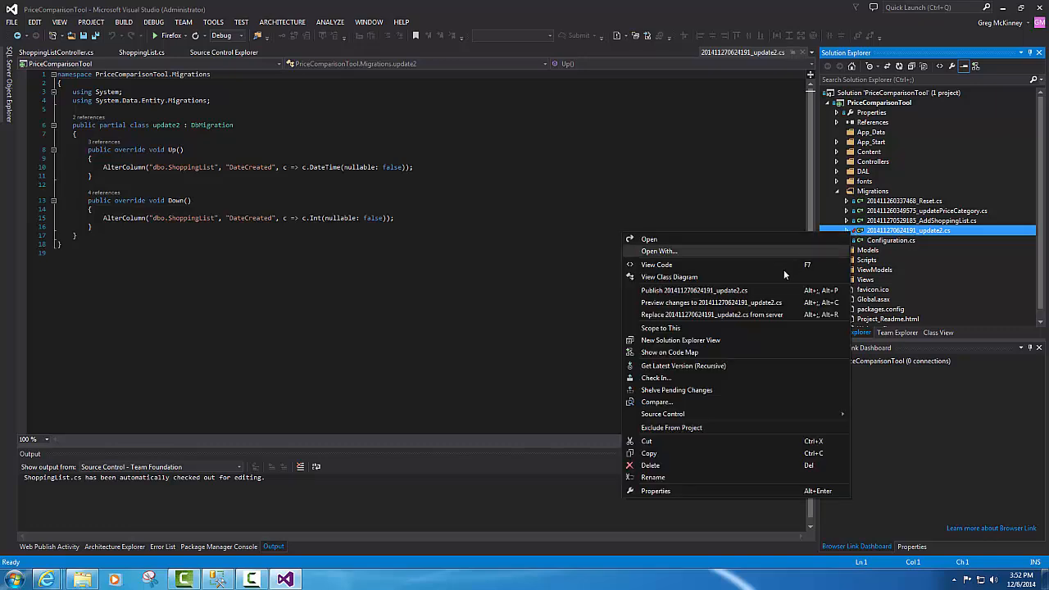
{"action": "left_click", "coordinate": [701, 380]}
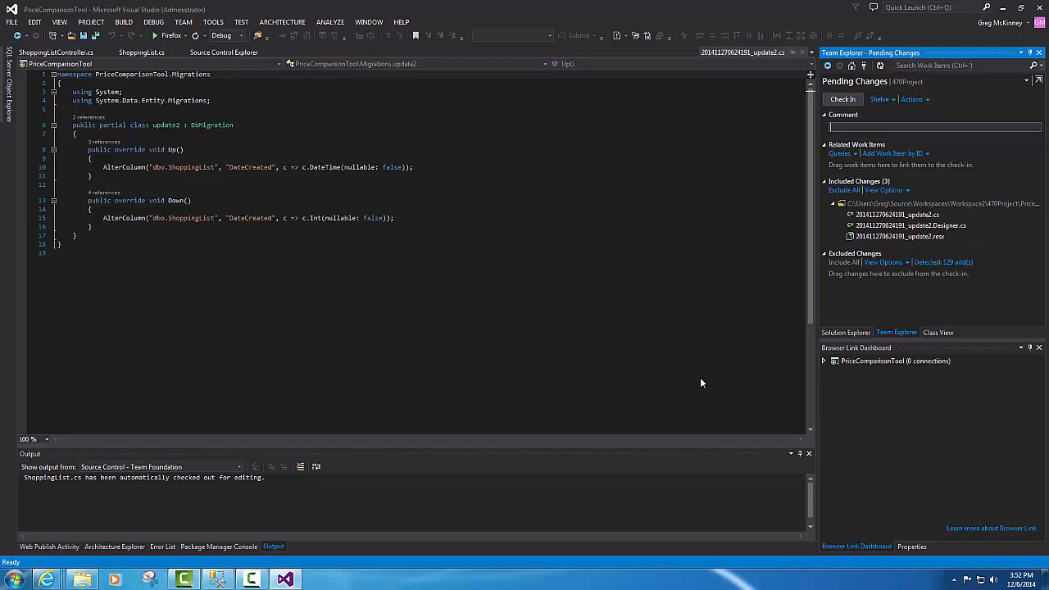
{"action": "left_click", "coordinate": [1036, 9]}
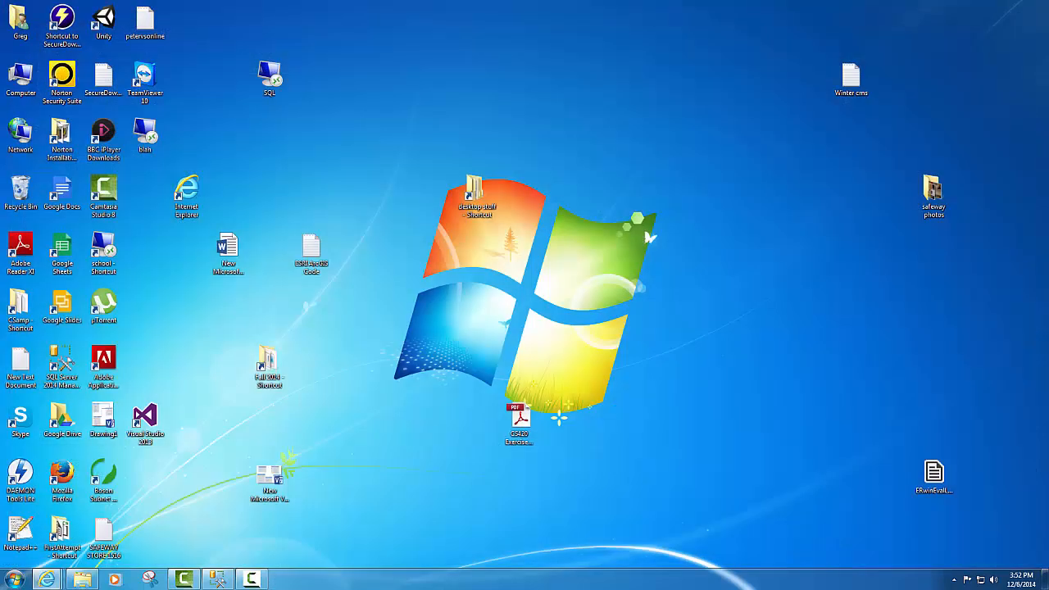